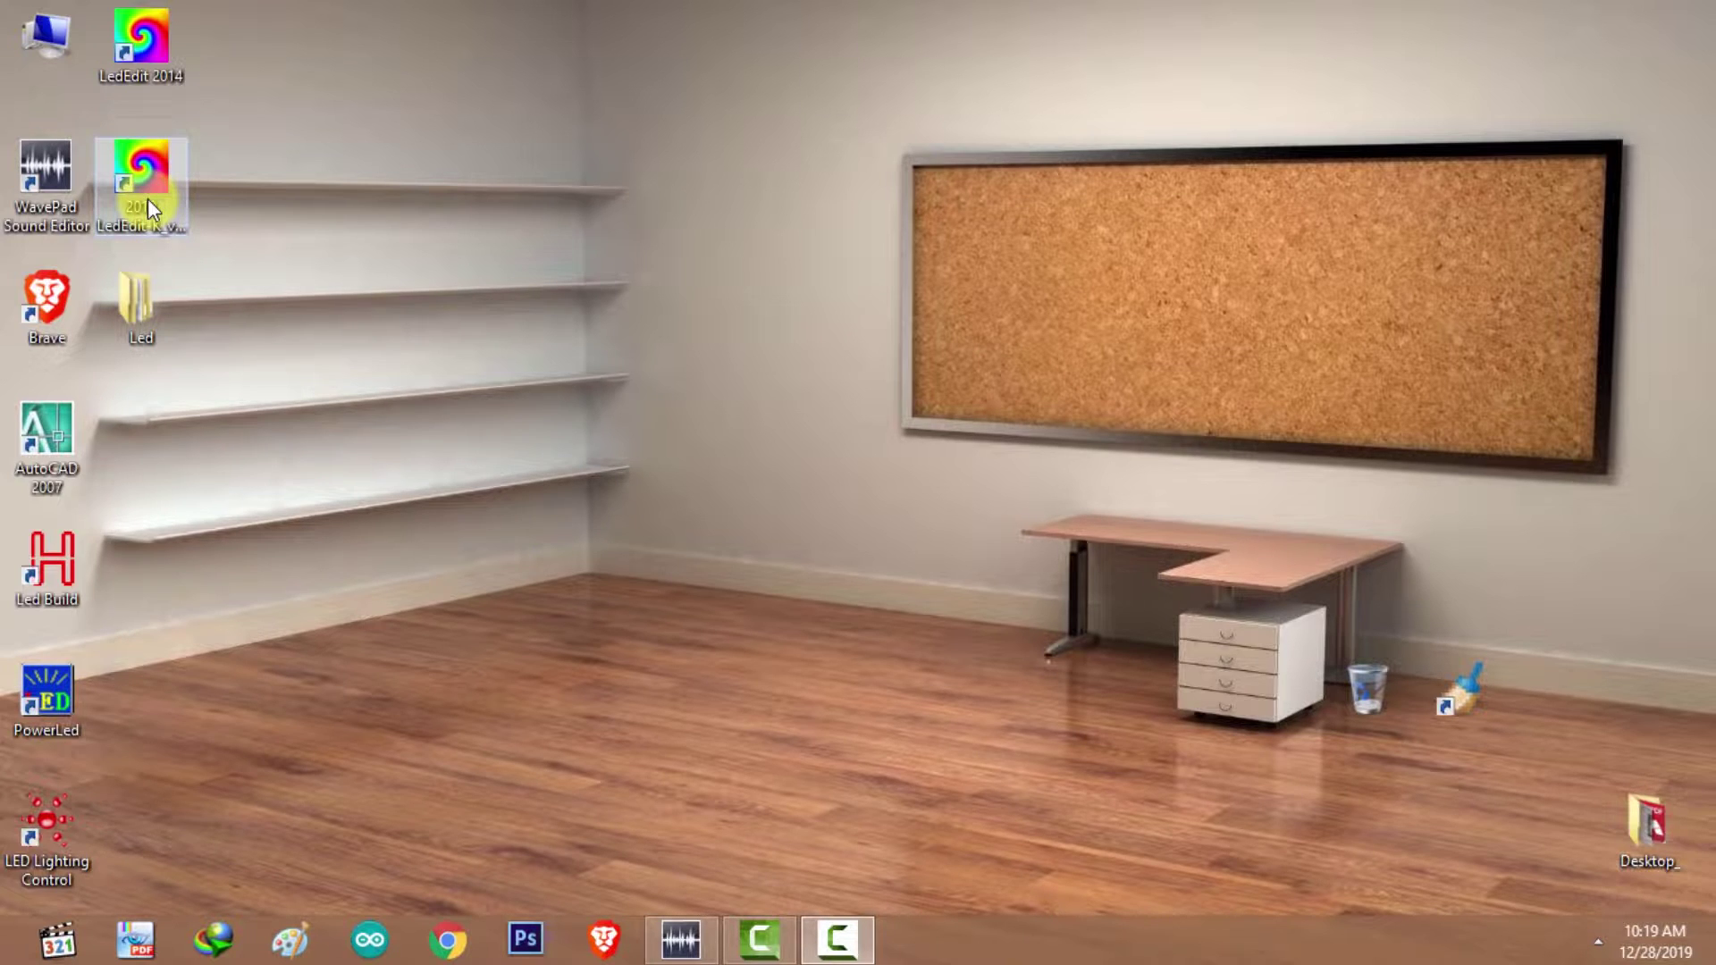
# Launch 2019 LedEdit-K_v5.1 from the desktop.
pyautogui.click(143, 229)
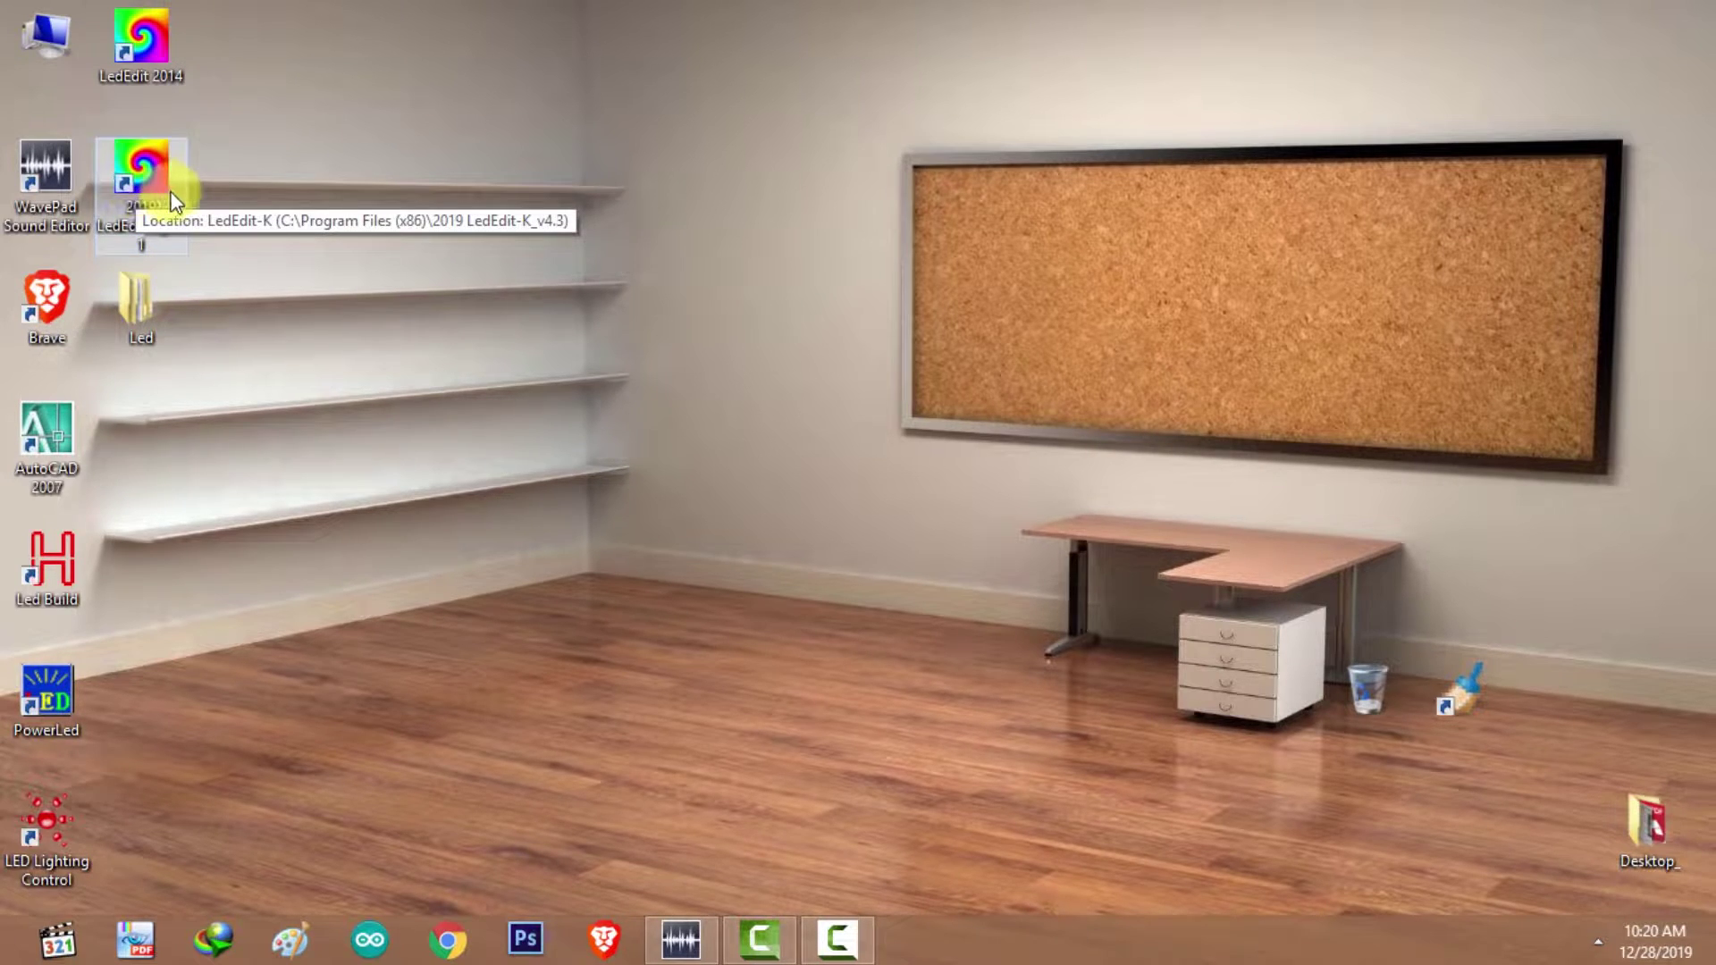
pyautogui.click(237, 259)
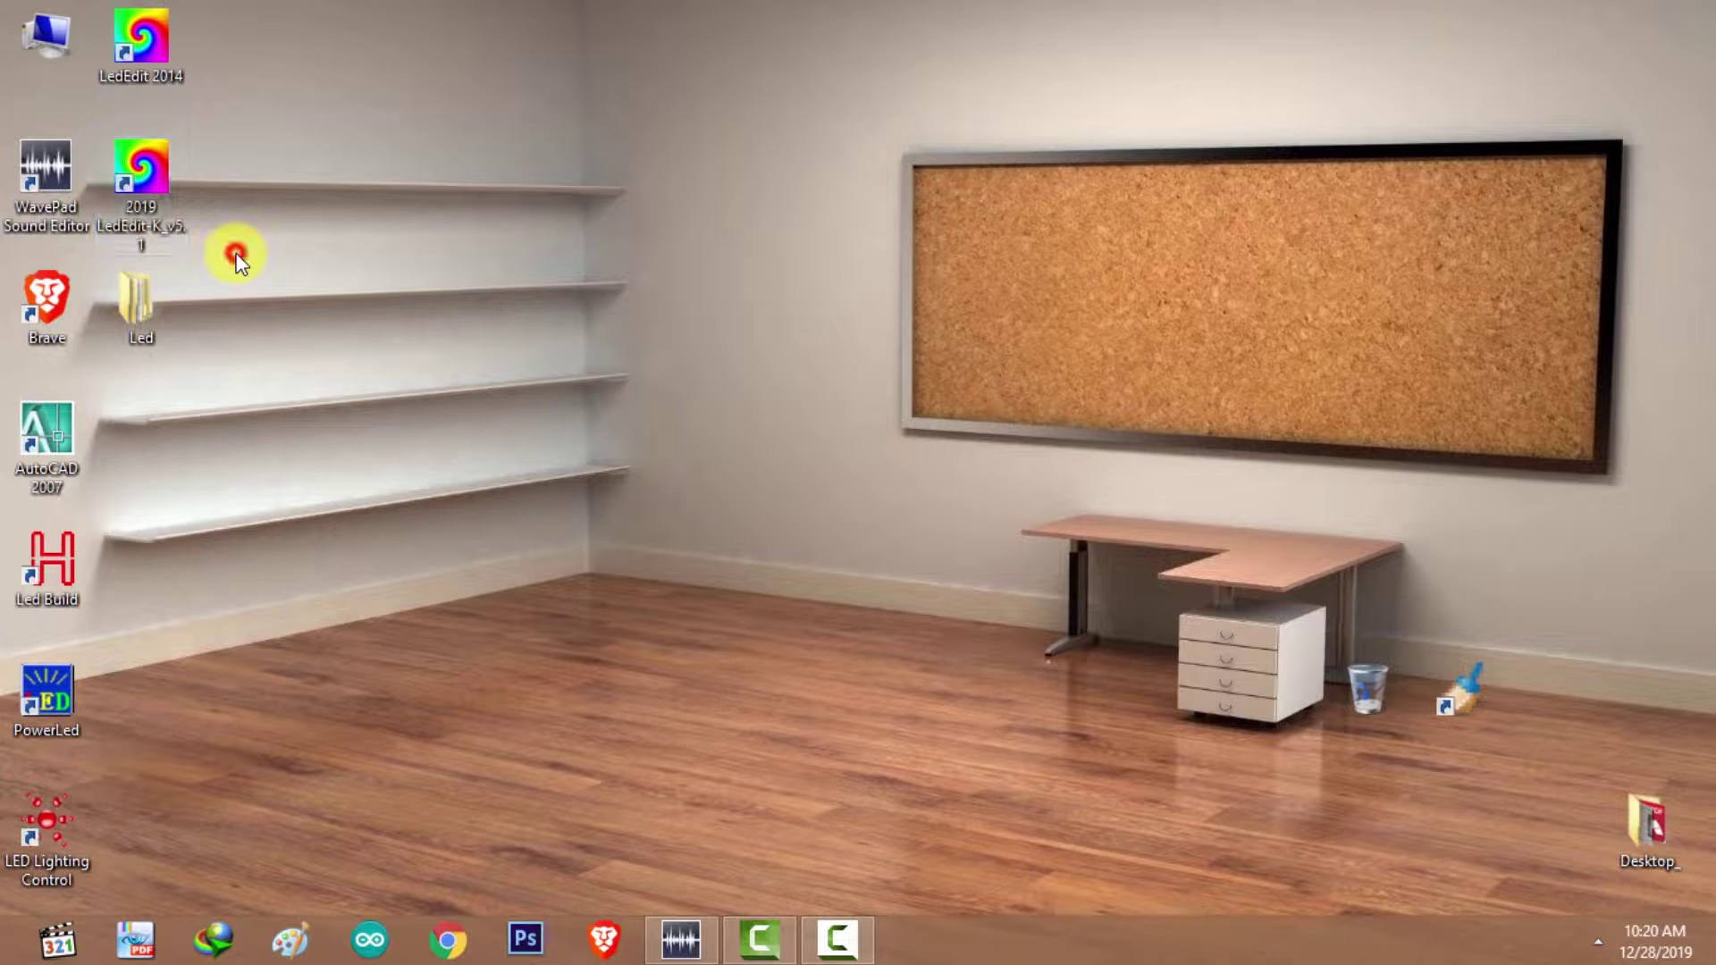
pyautogui.click(153, 170)
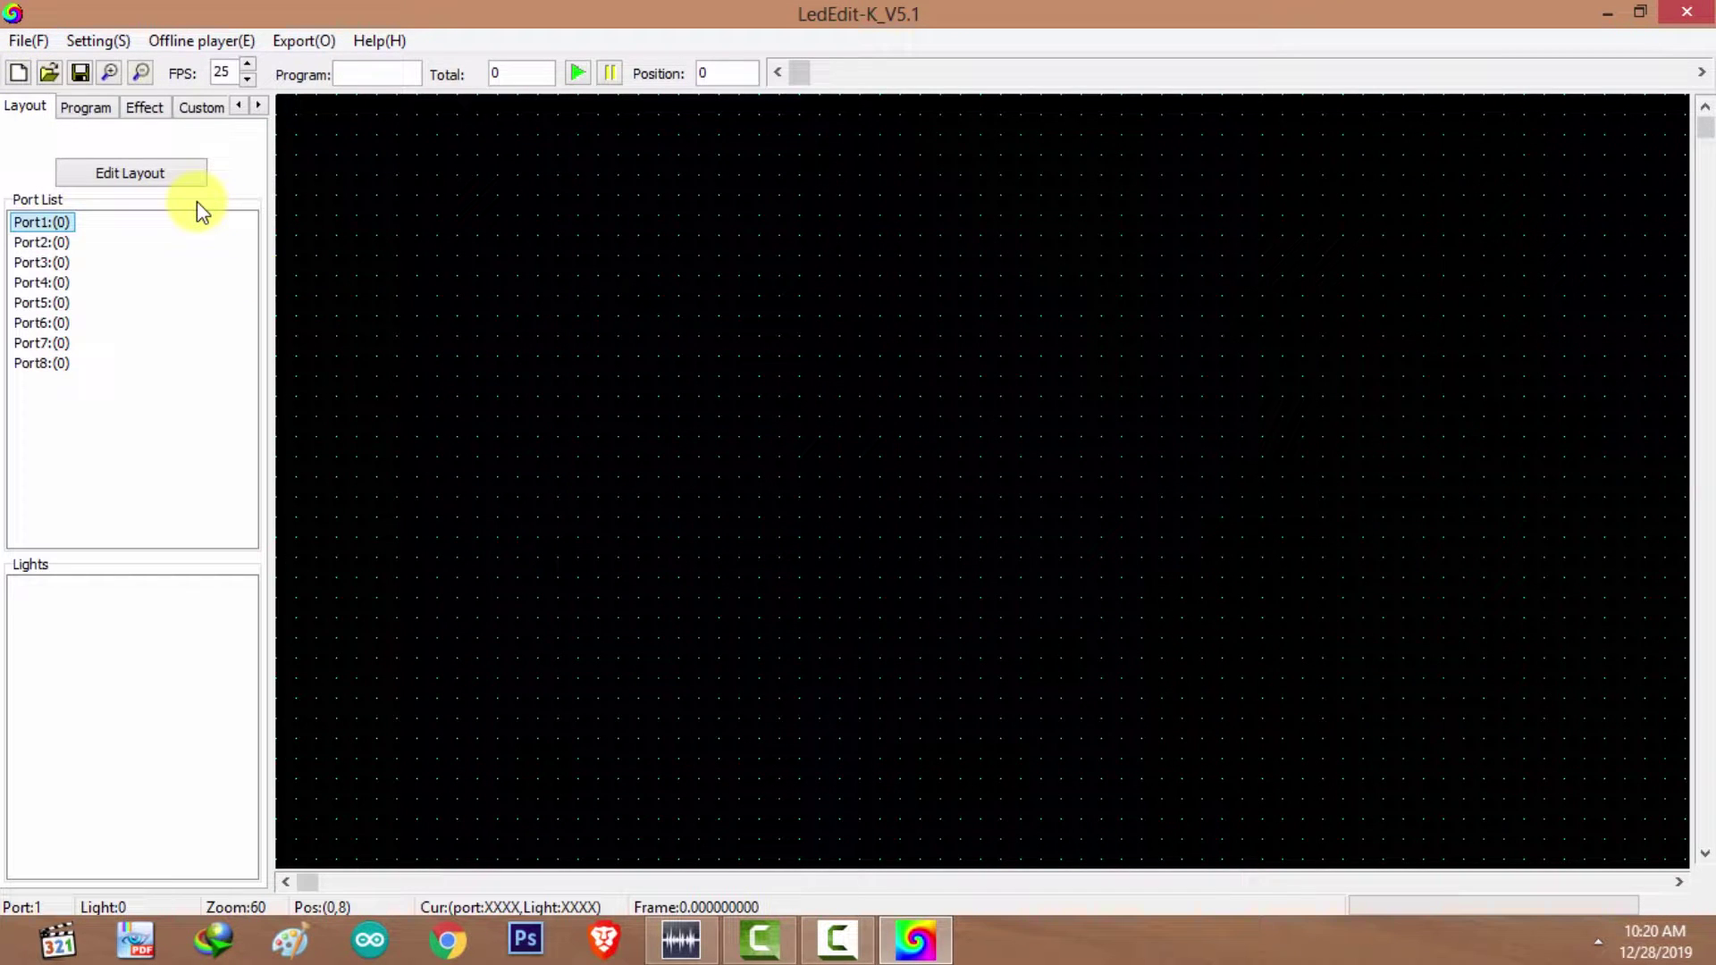
# Create a new project for the T-1000 controller with a maximum of 1024 lights, keeping the default Proj1.pjb save path.
pyautogui.click(28, 40)
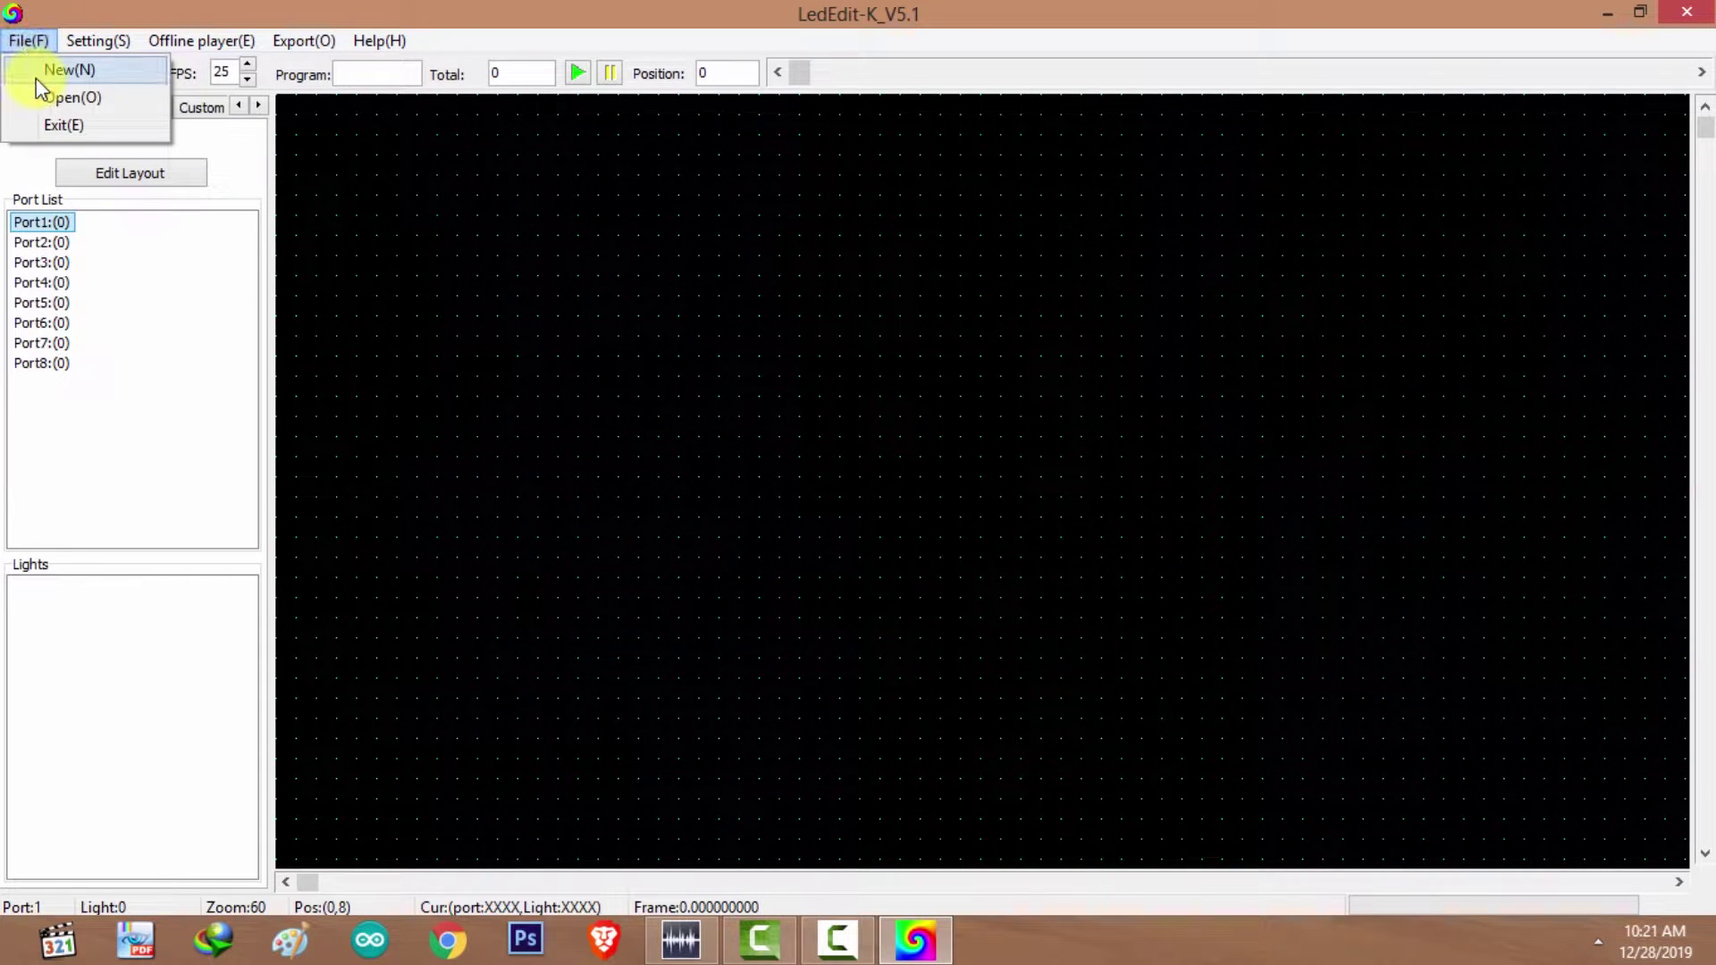
pyautogui.click(36, 77)
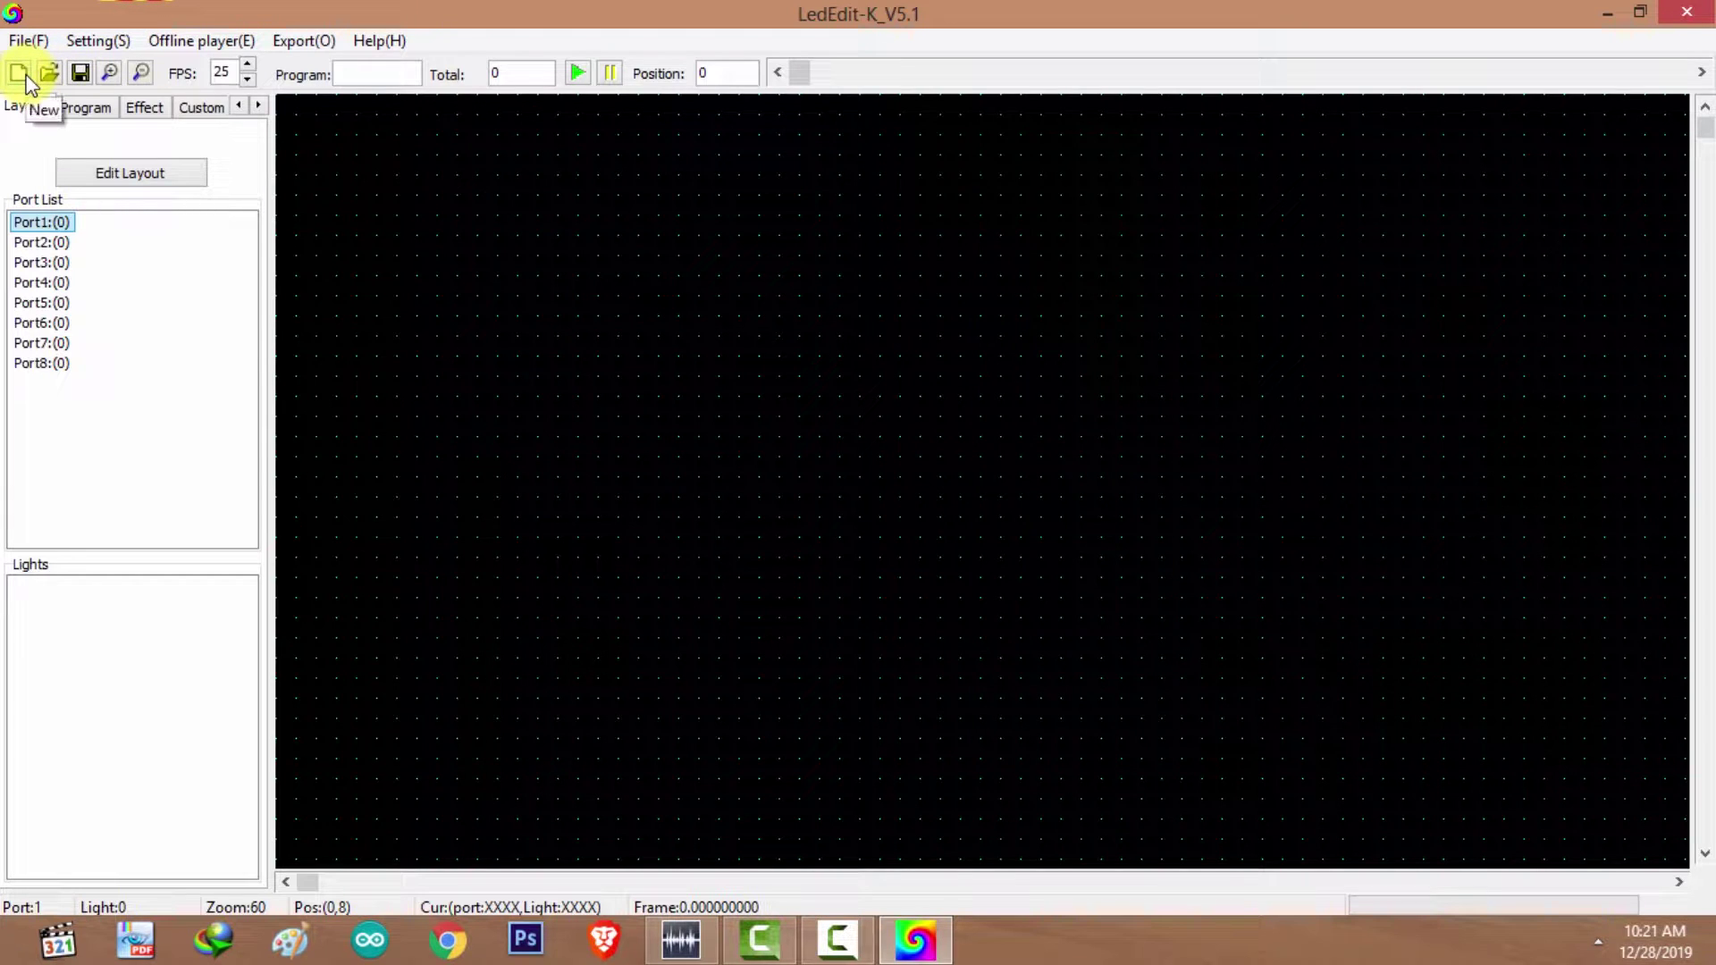
pyautogui.click(19, 74)
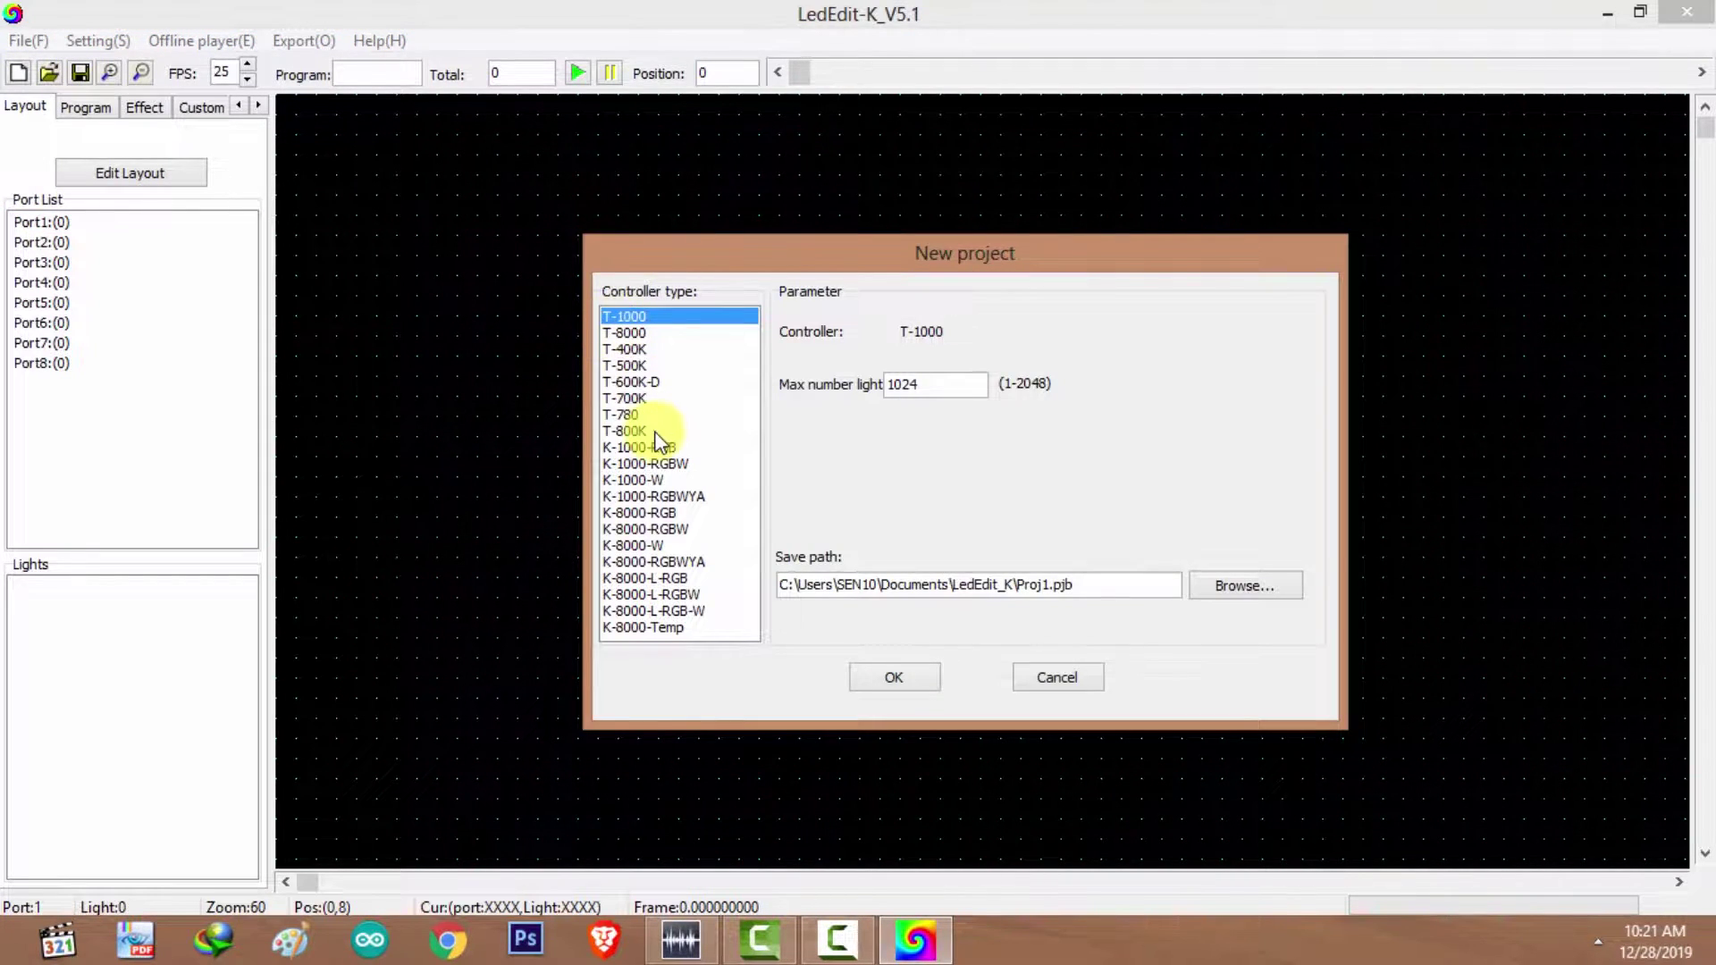
pyautogui.click(647, 332)
pyautogui.click(647, 319)
pyautogui.moveTo(950, 382); pyautogui.dragTo(597, 391)
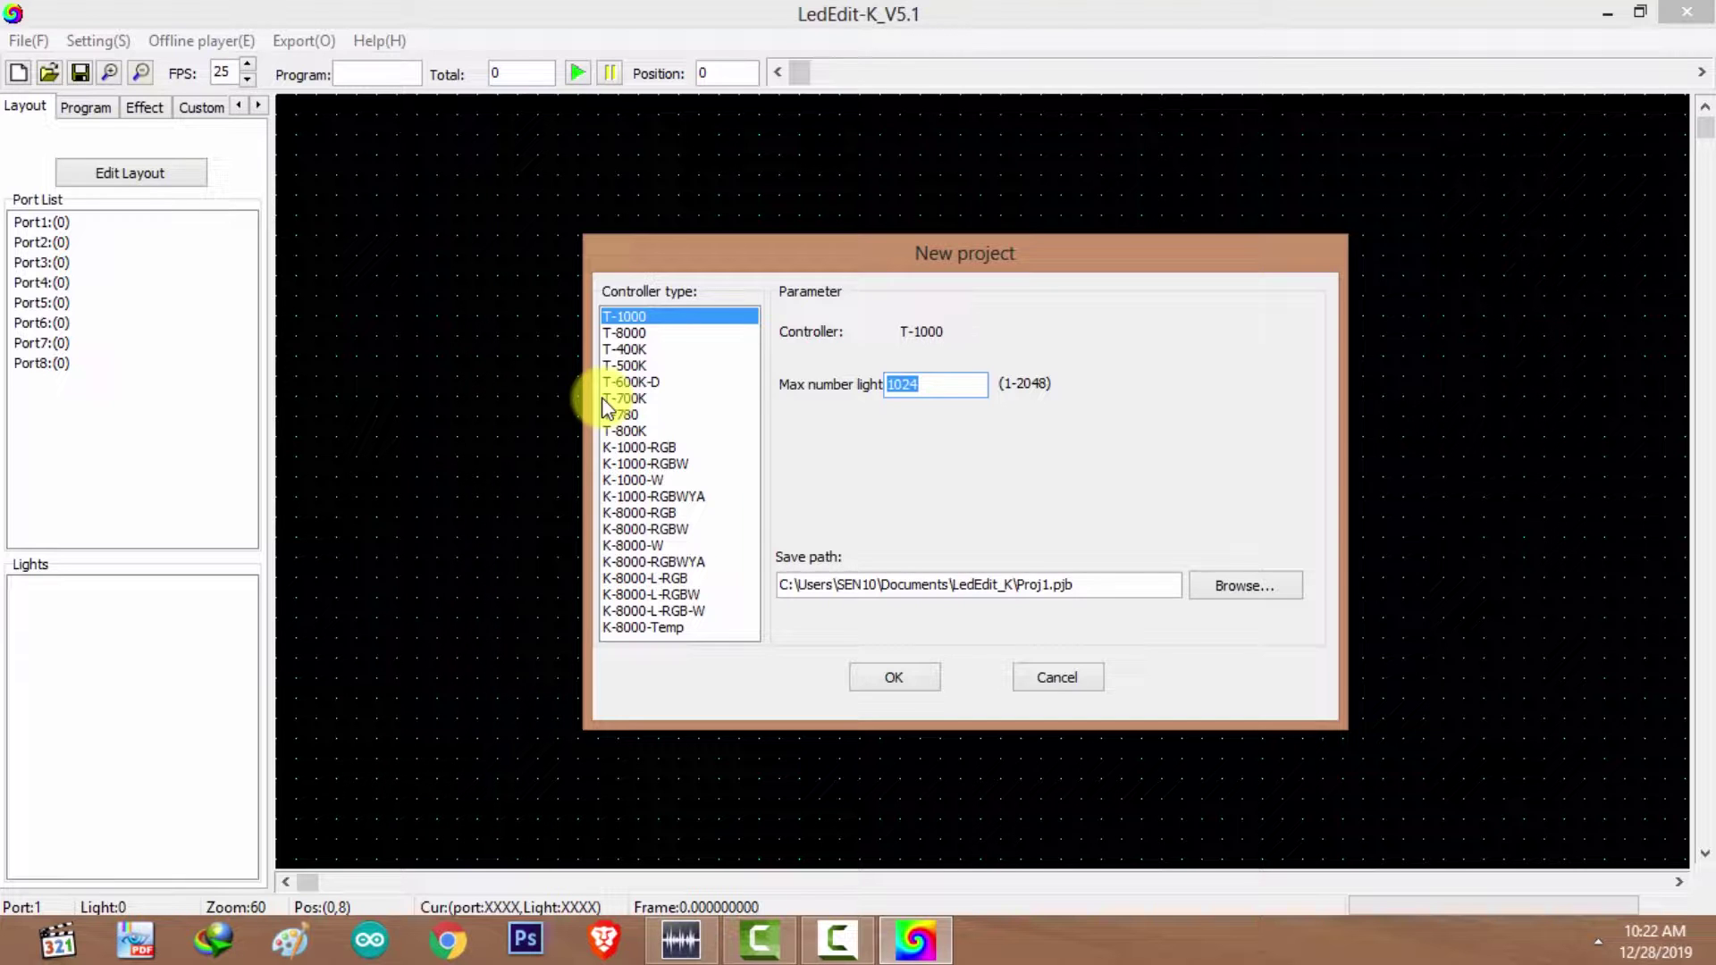
pyautogui.click(1227, 583)
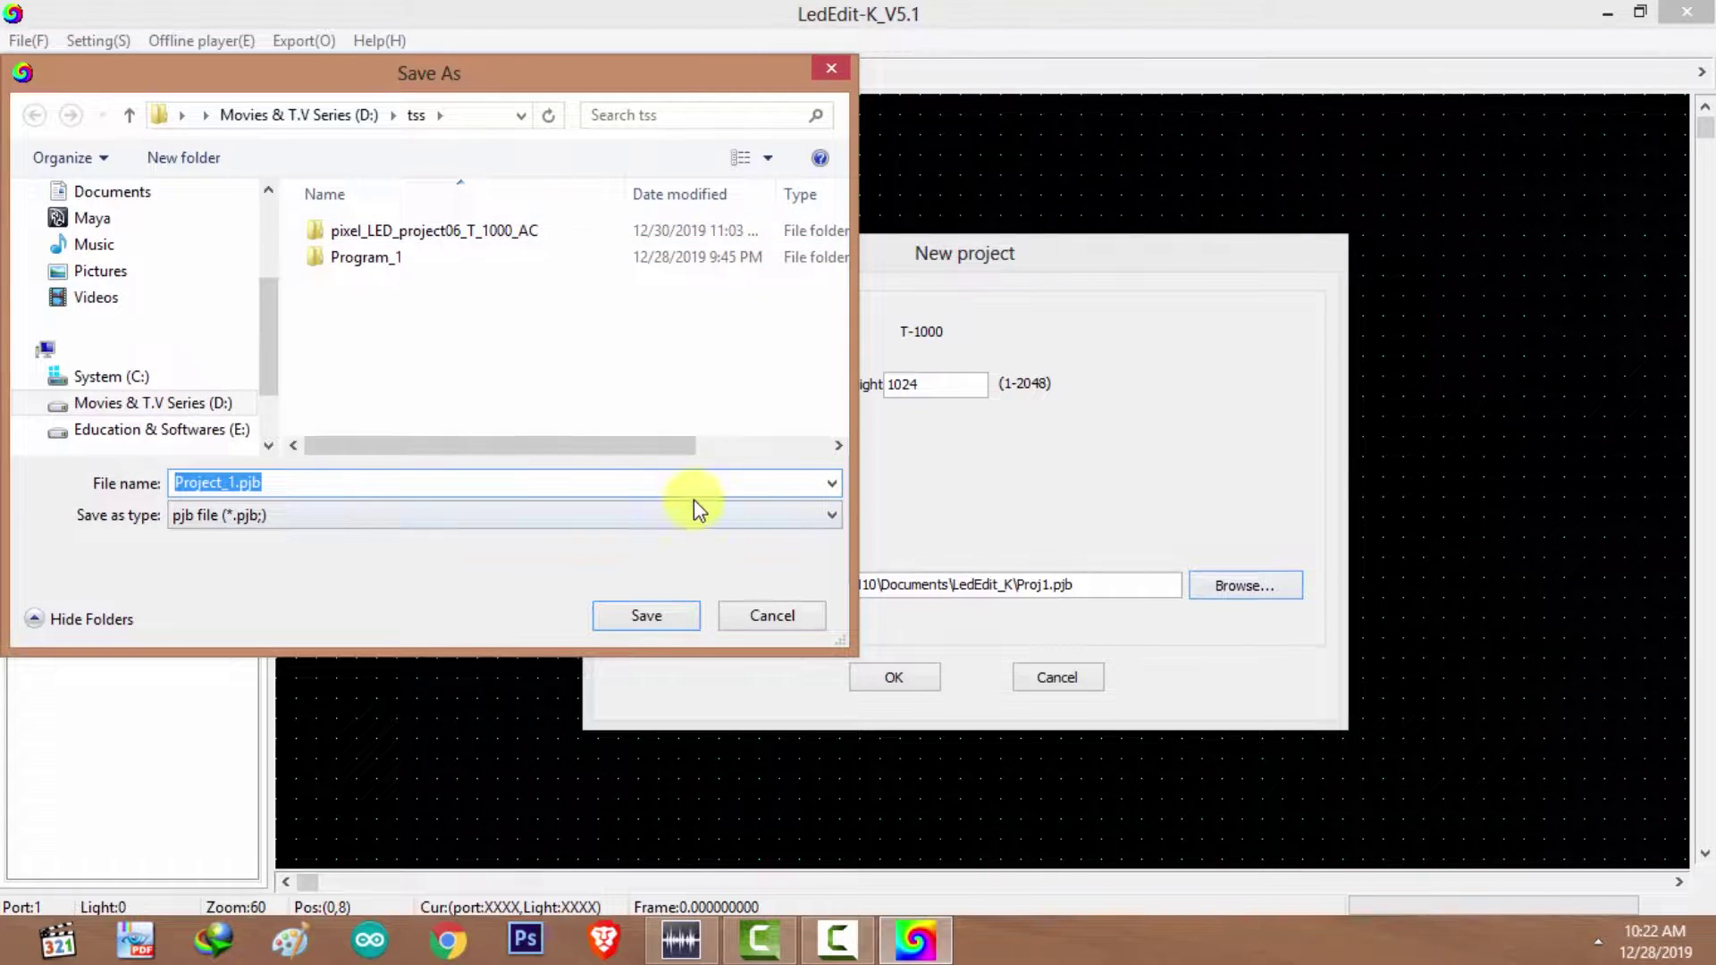
pyautogui.click(774, 621)
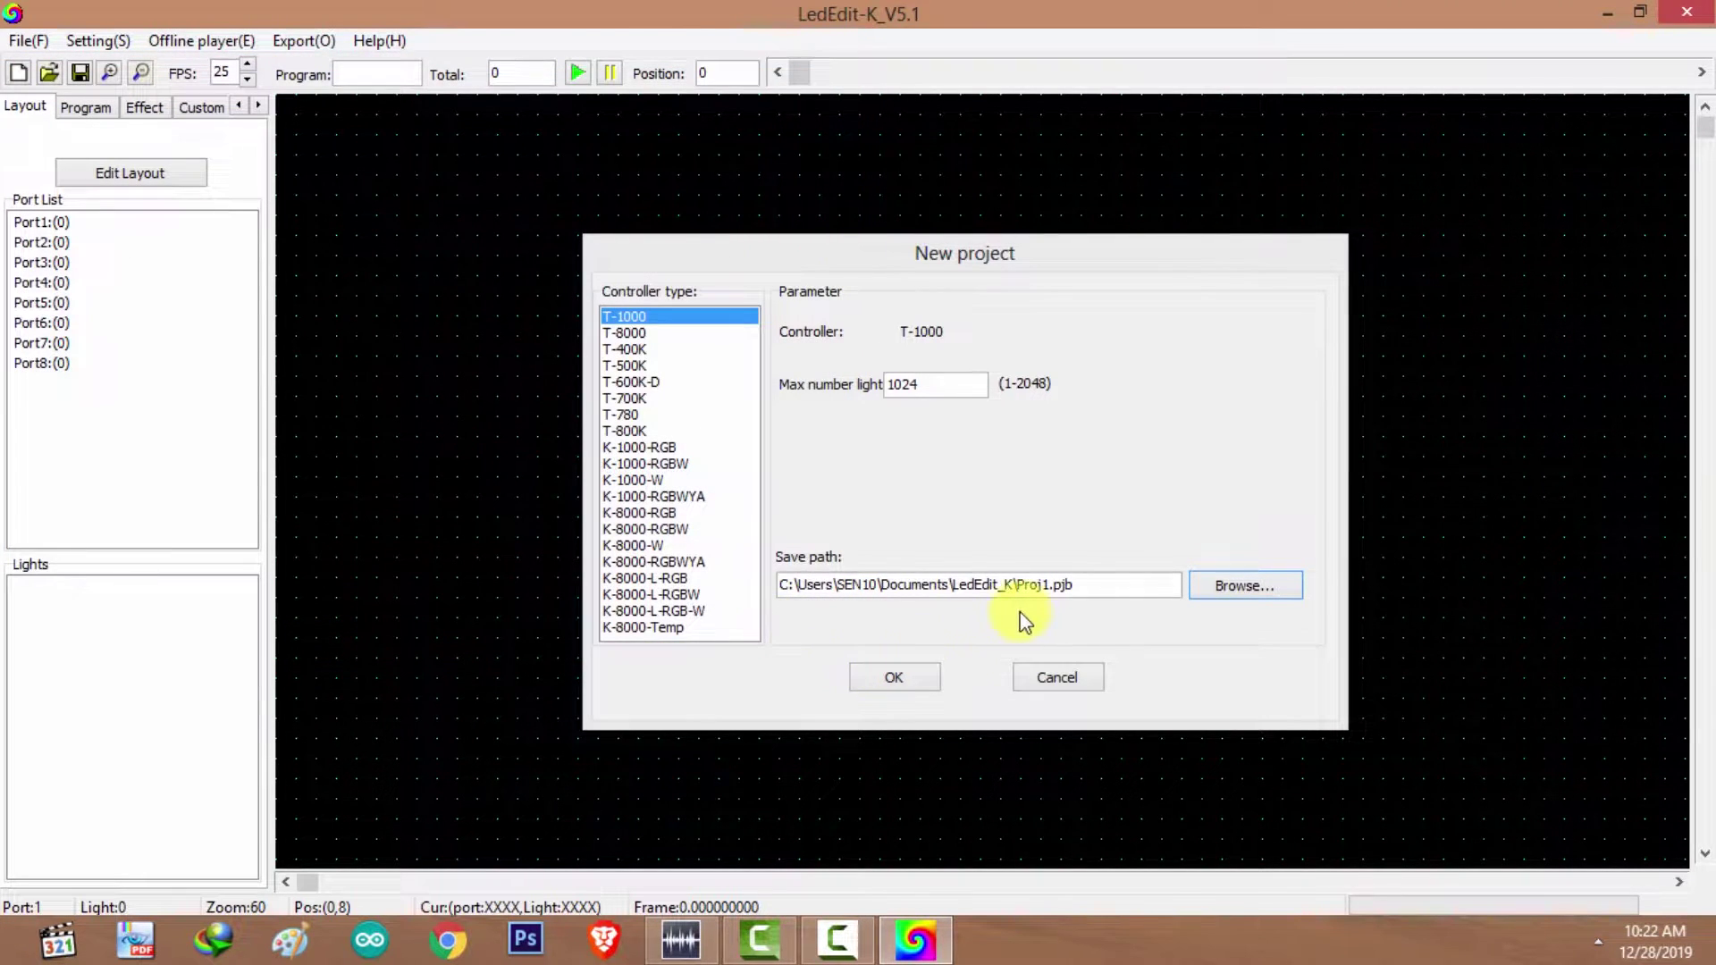
pyautogui.click(903, 676)
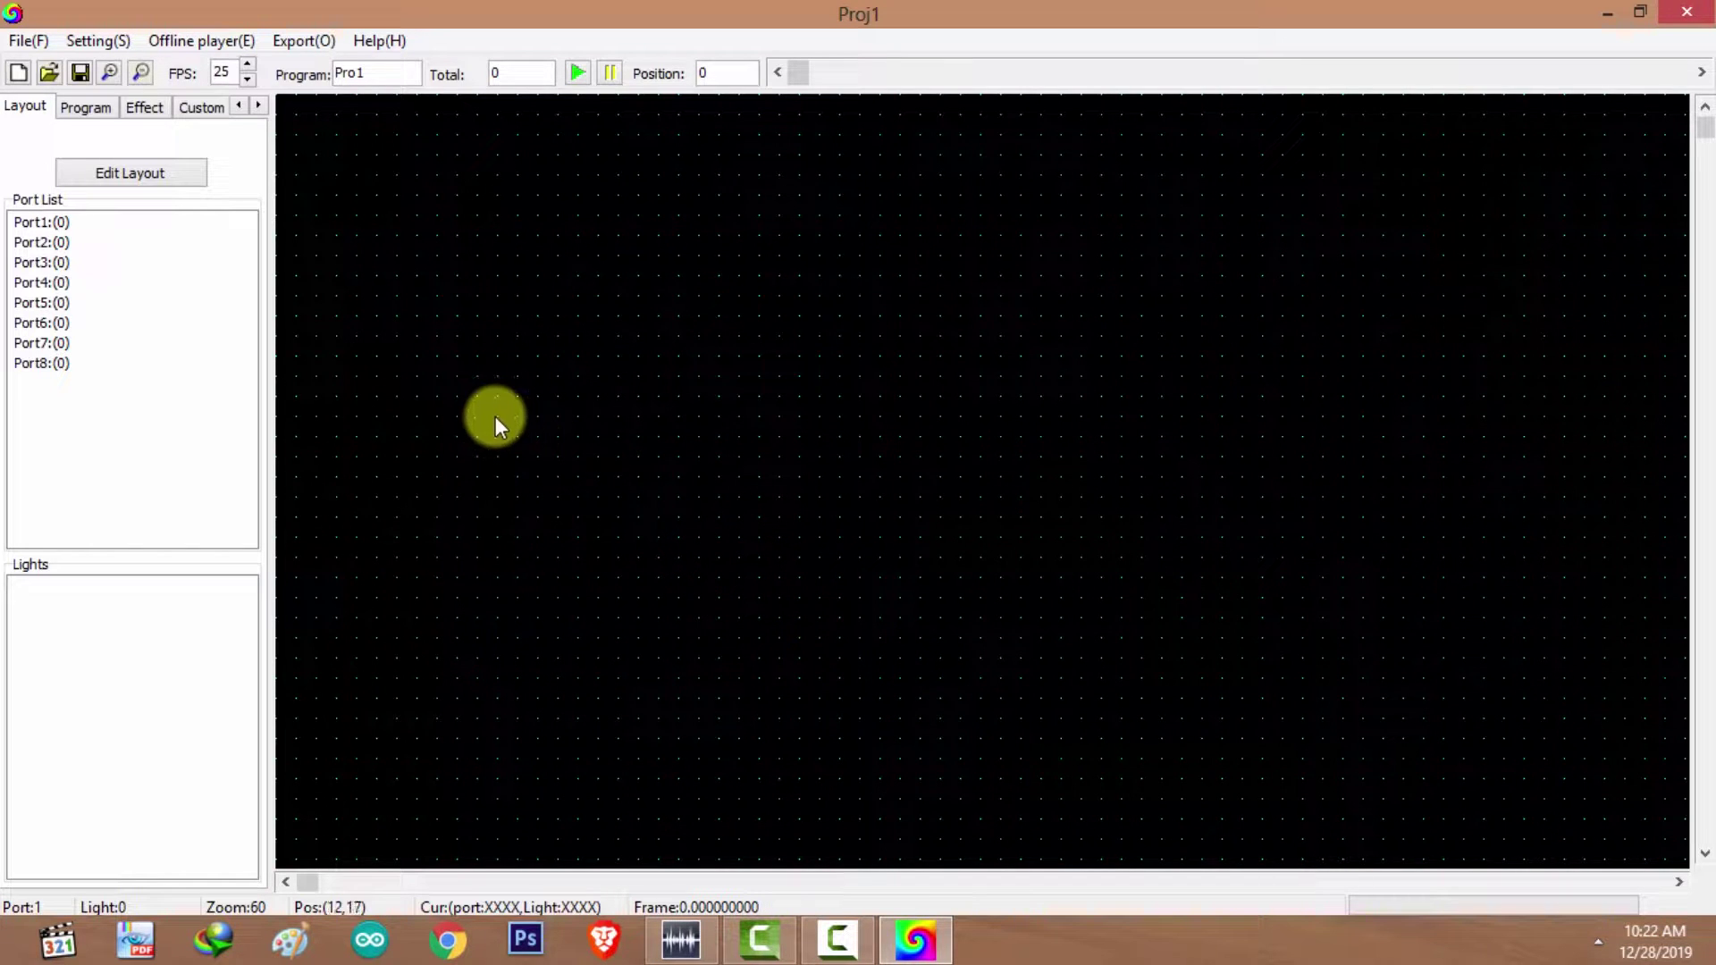
# Open the layout editor for the project and reduce the port list to six ports.
pyautogui.click(102, 183)
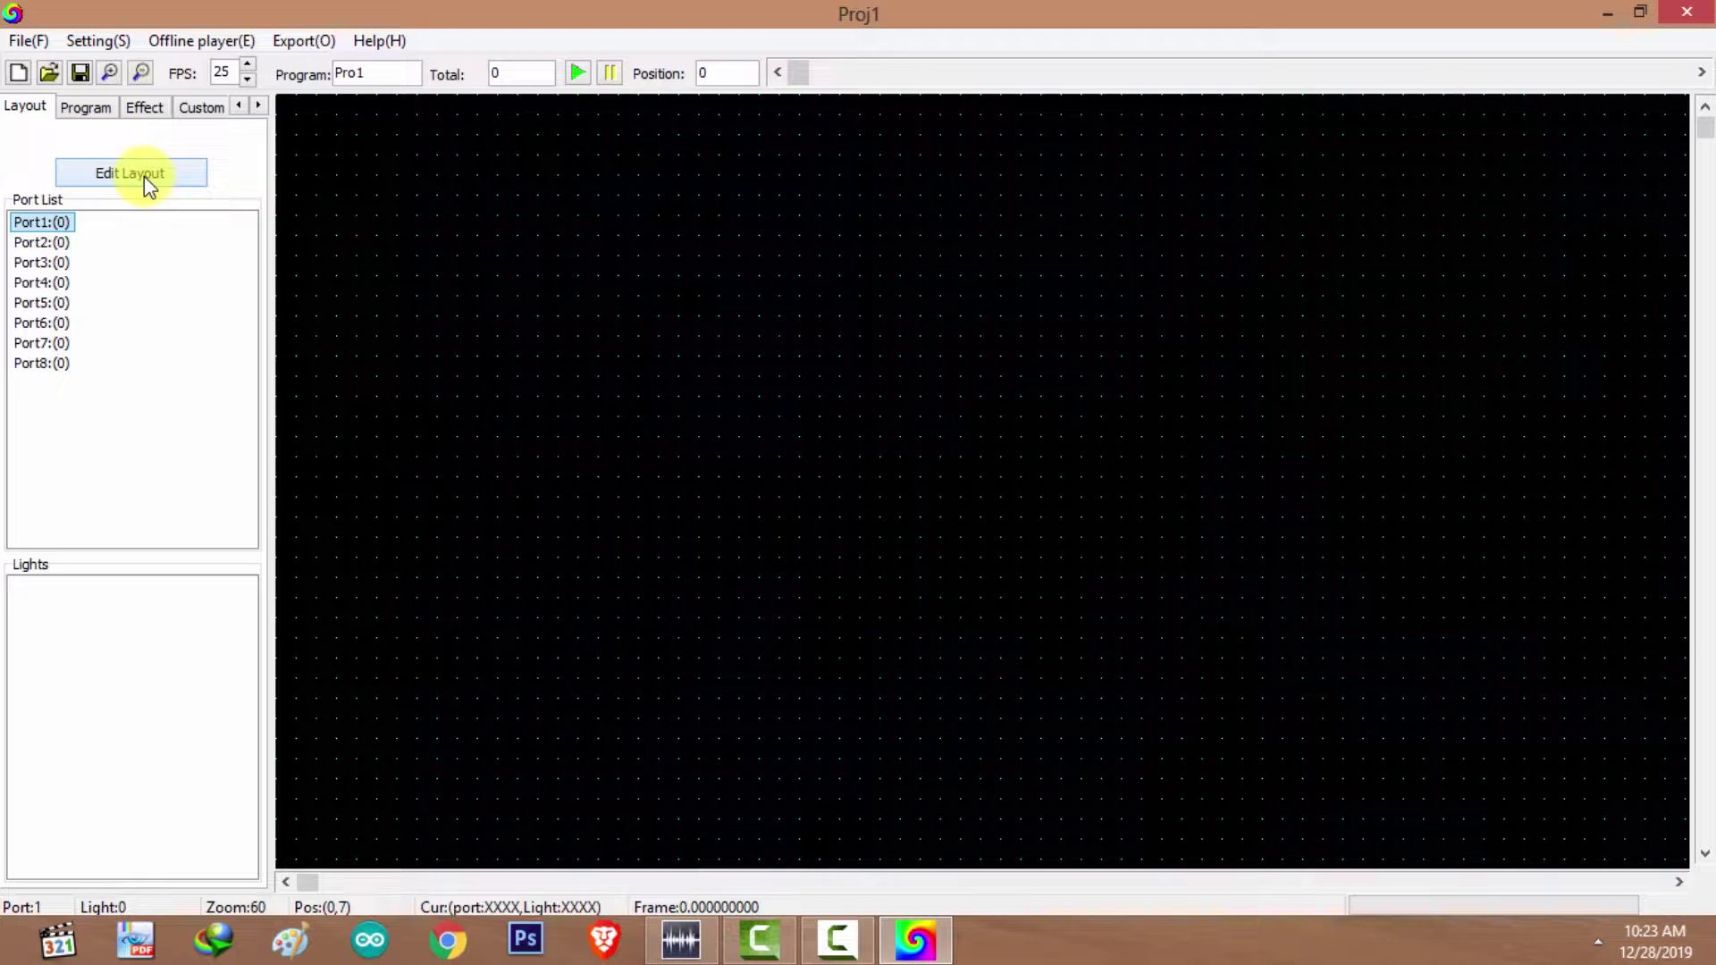
pyautogui.click(143, 175)
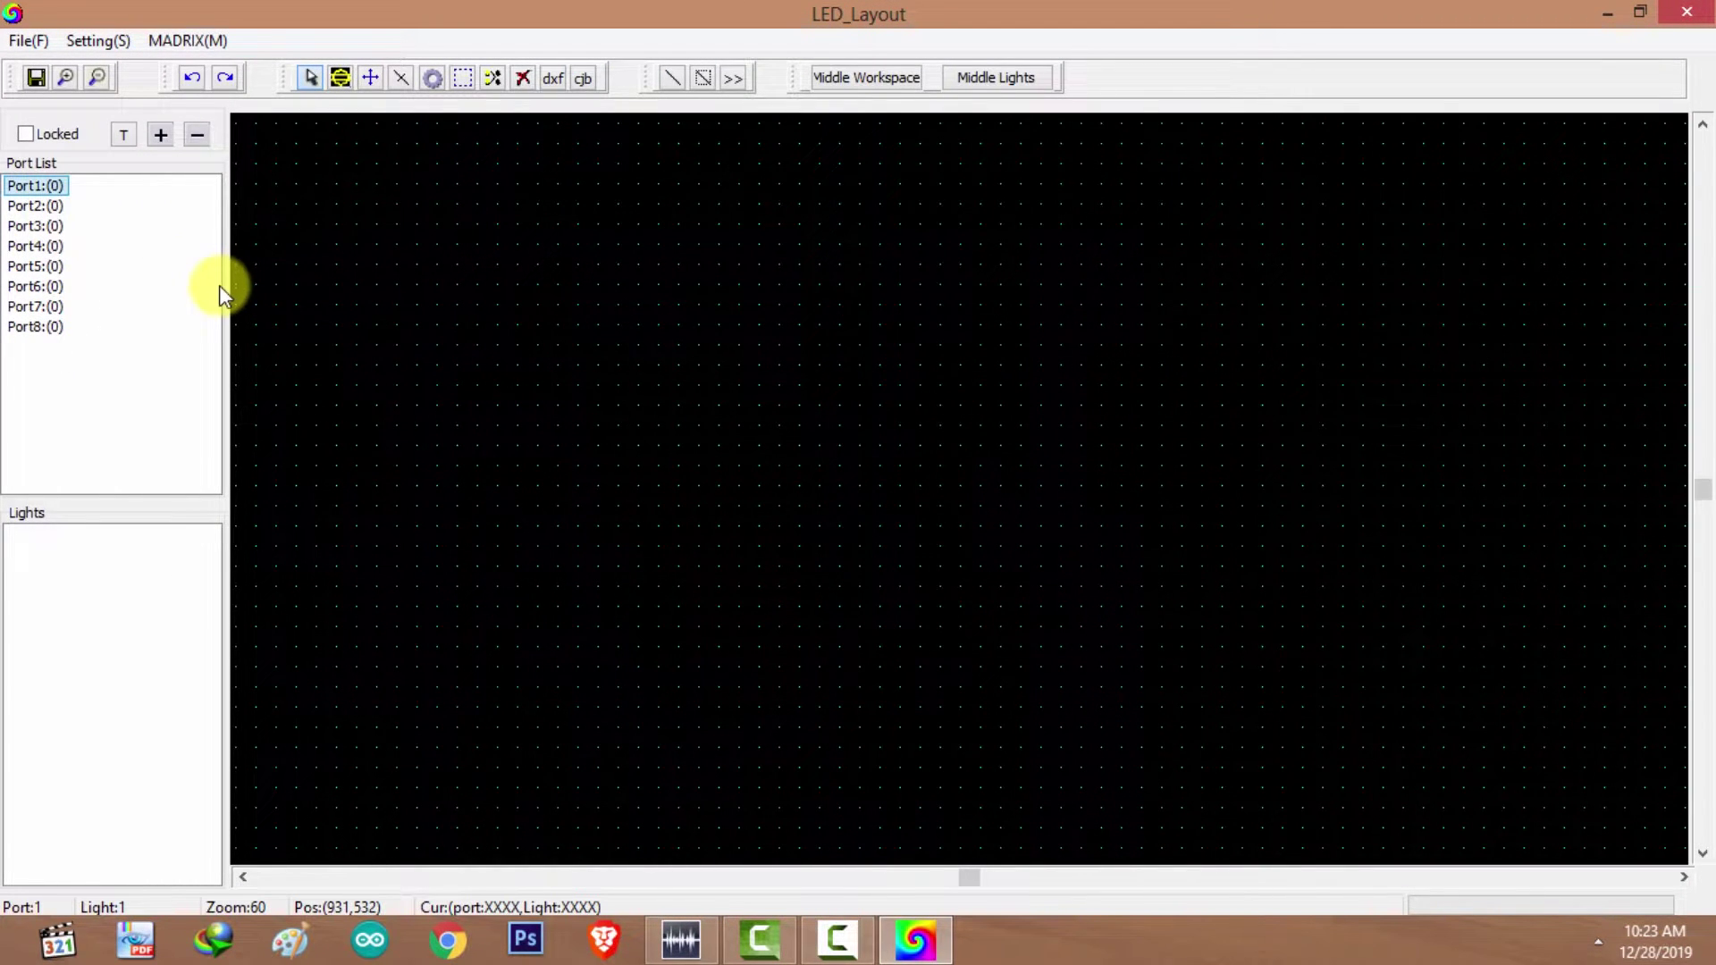
pyautogui.click(27, 353)
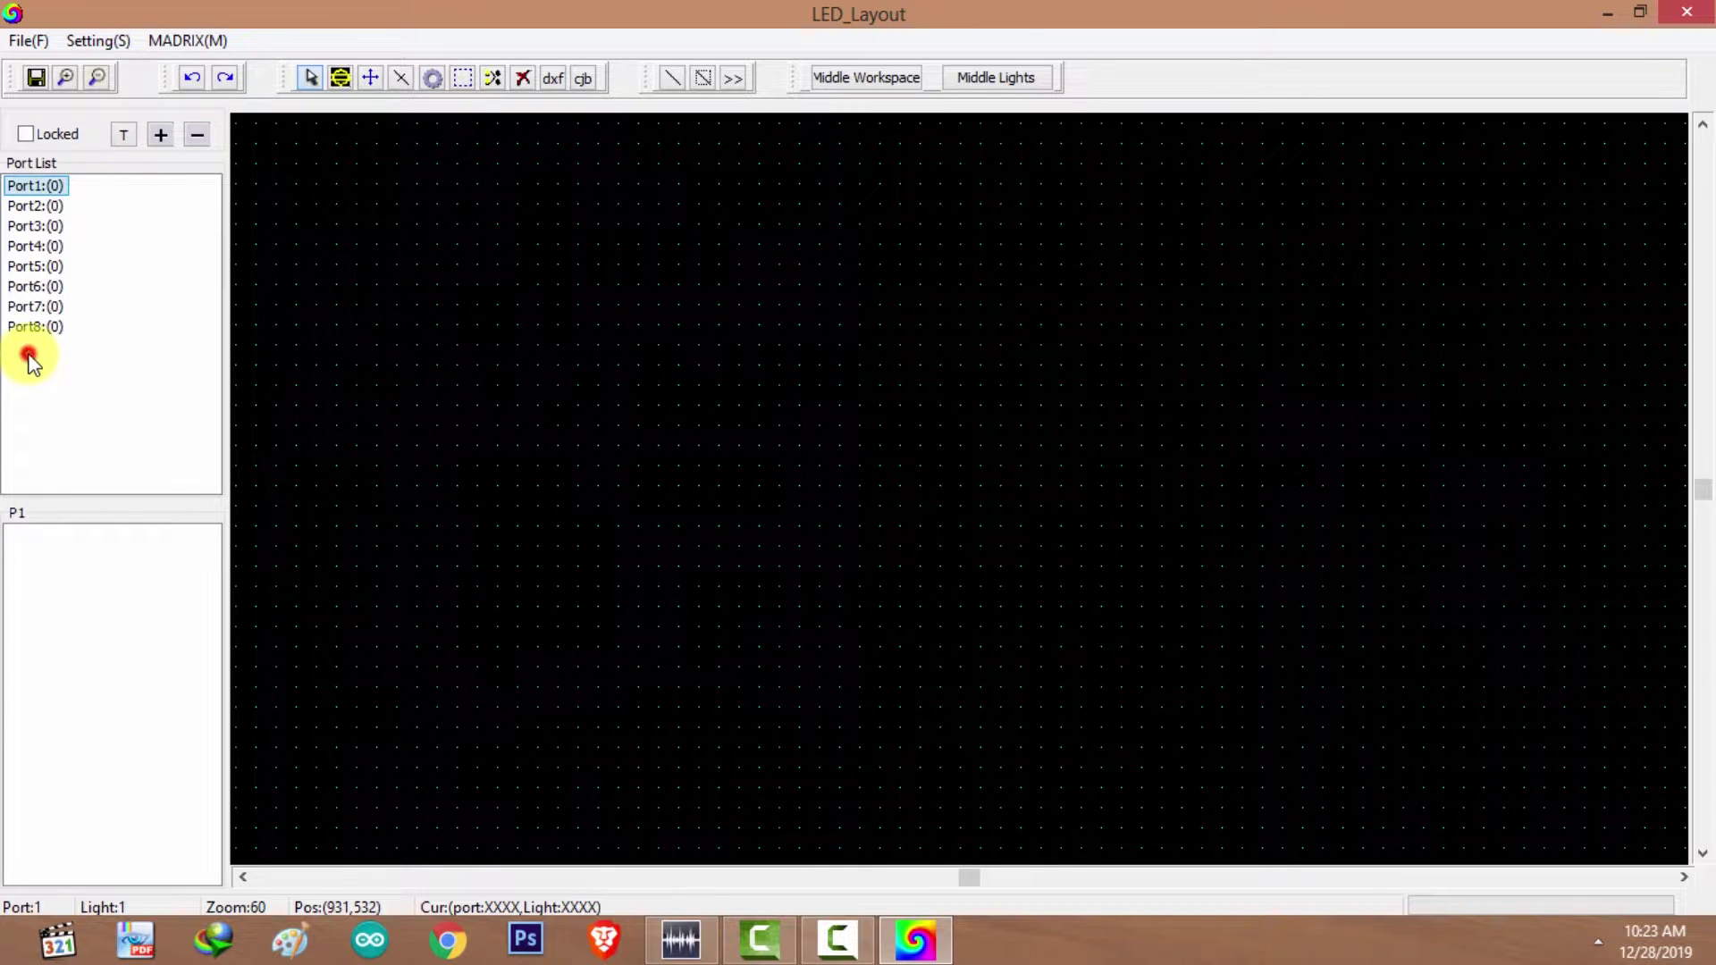
pyautogui.click(24, 241)
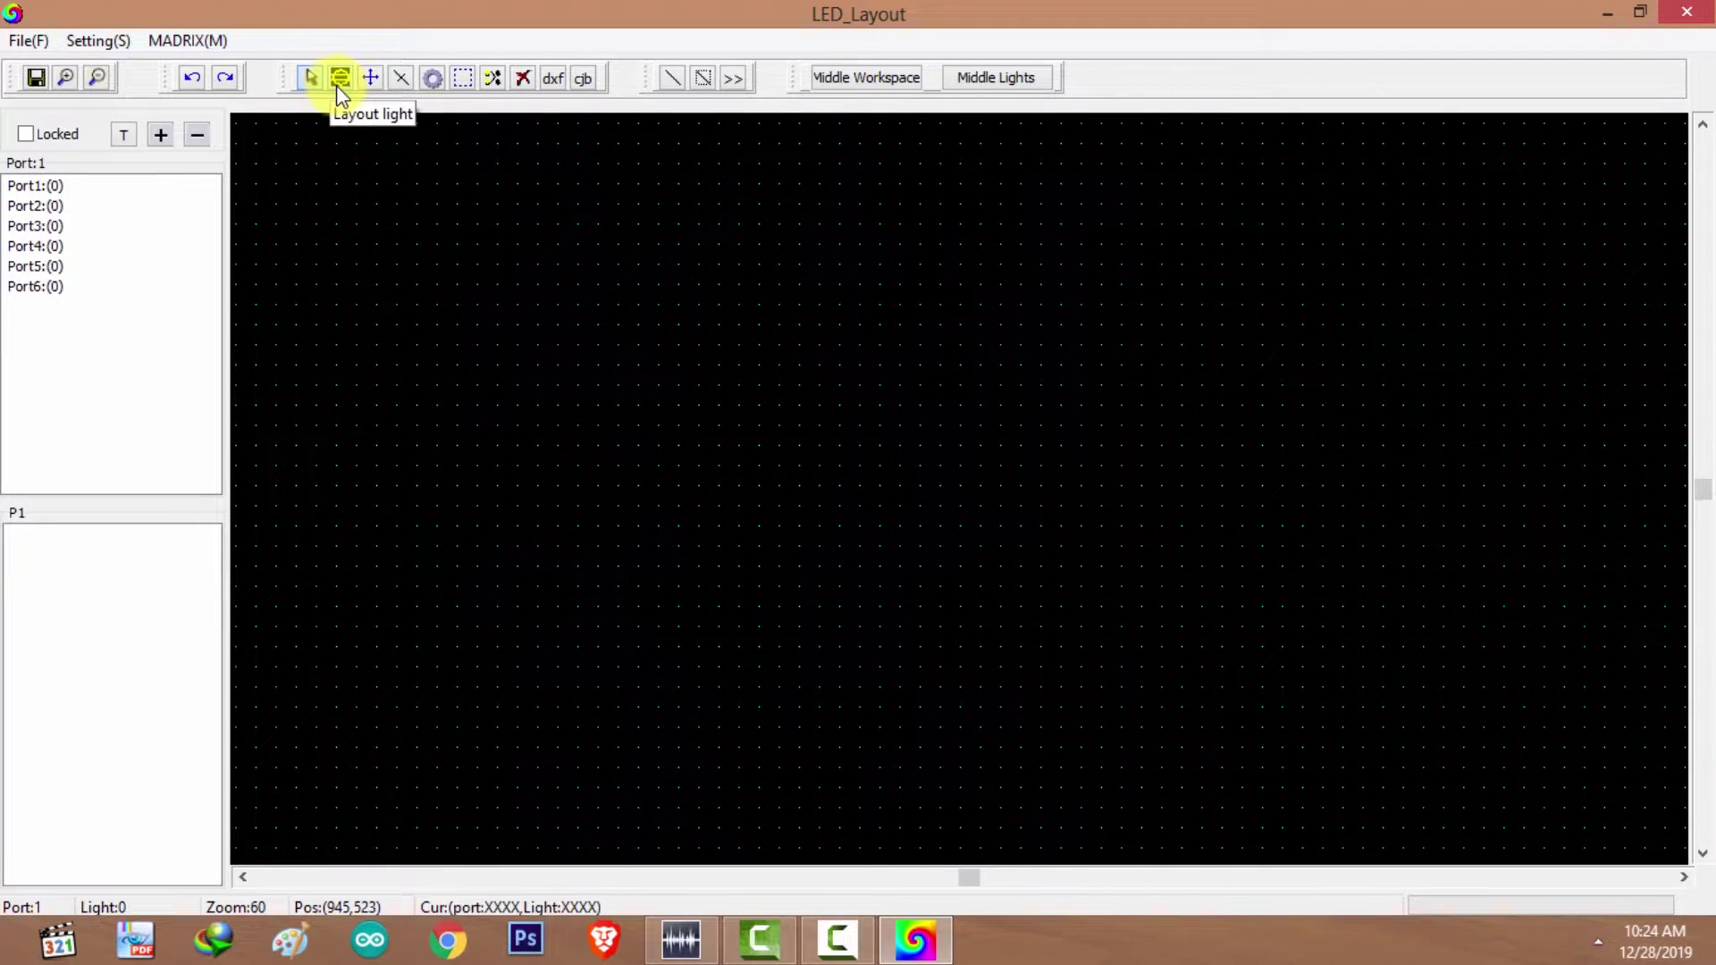
# Configure an automatic layout with upper left horizontal wiring, a width of 32, a height of 32 and at most 1024 lights per port.
pyautogui.click(432, 80)
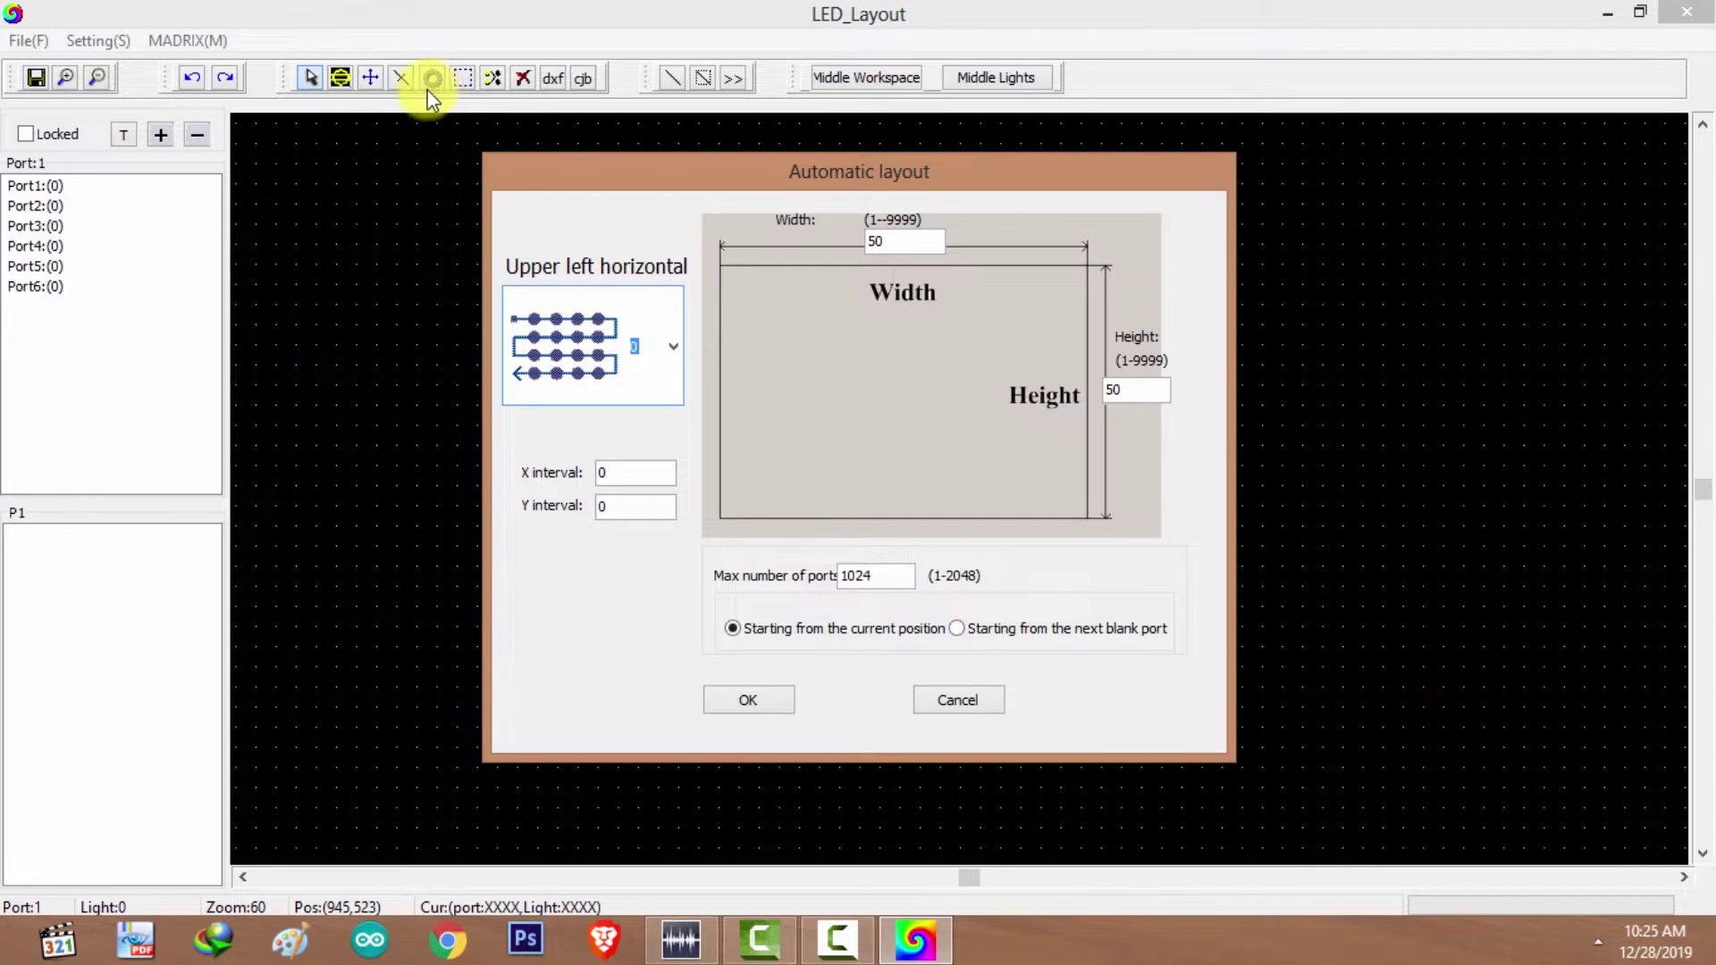
pyautogui.moveTo(543, 168); pyautogui.dragTo(586, 184)
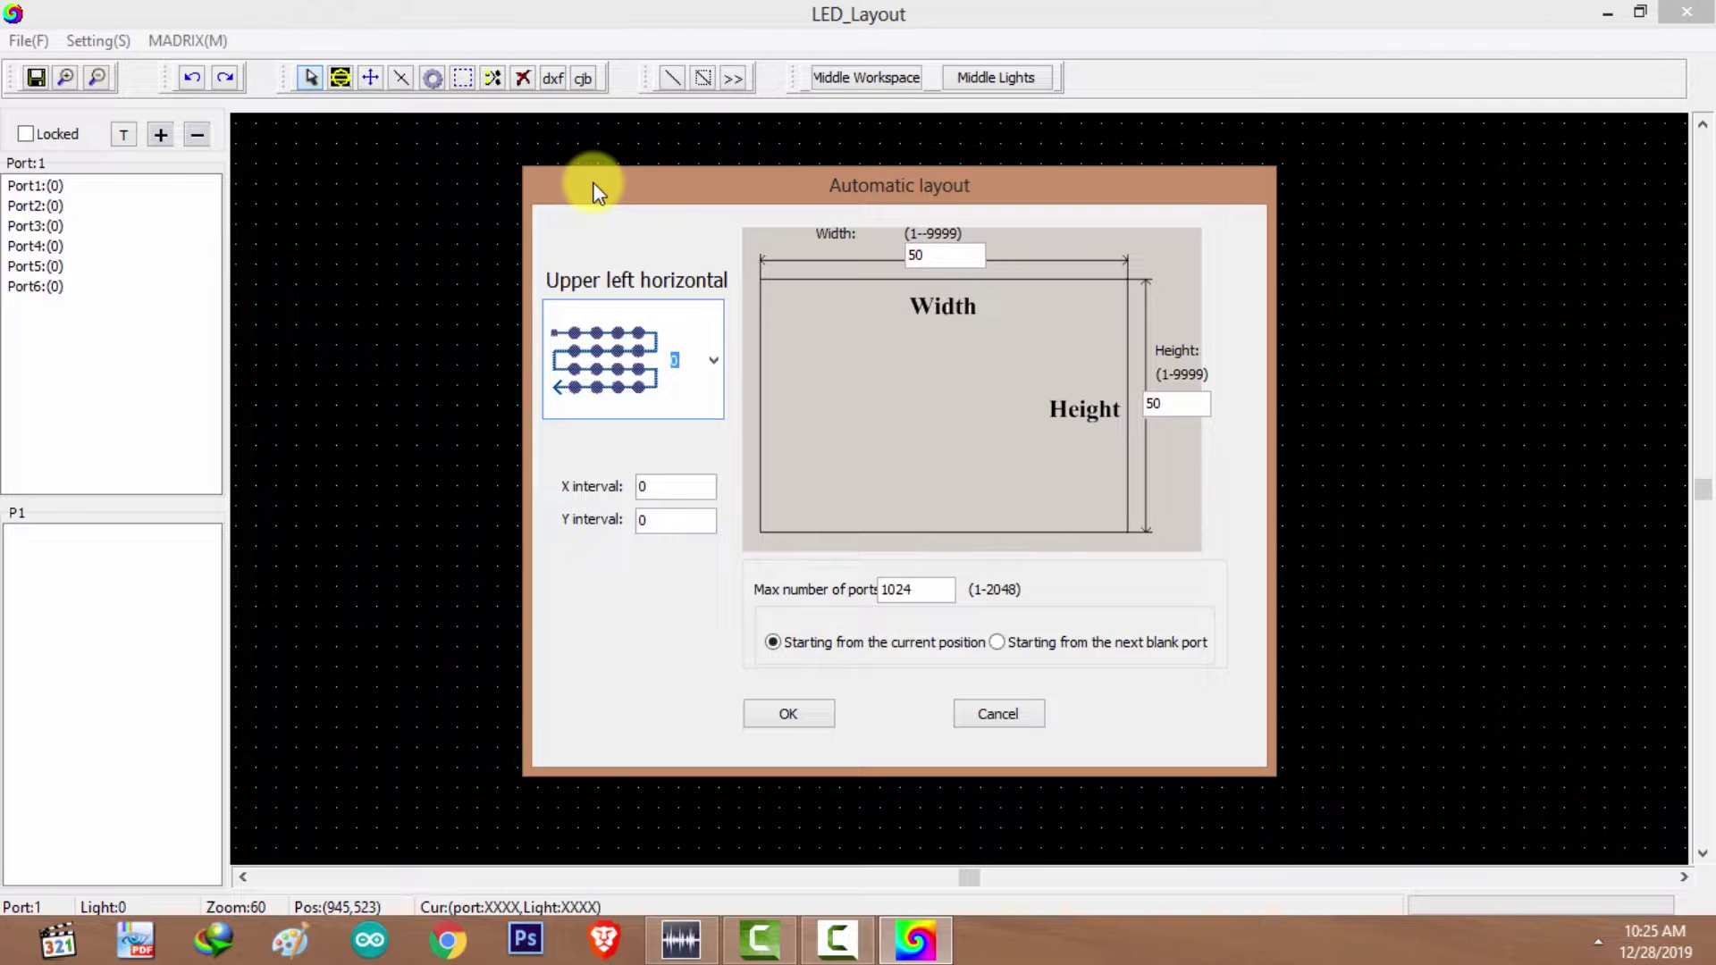
pyautogui.press('Tab')
pyautogui.write('32')
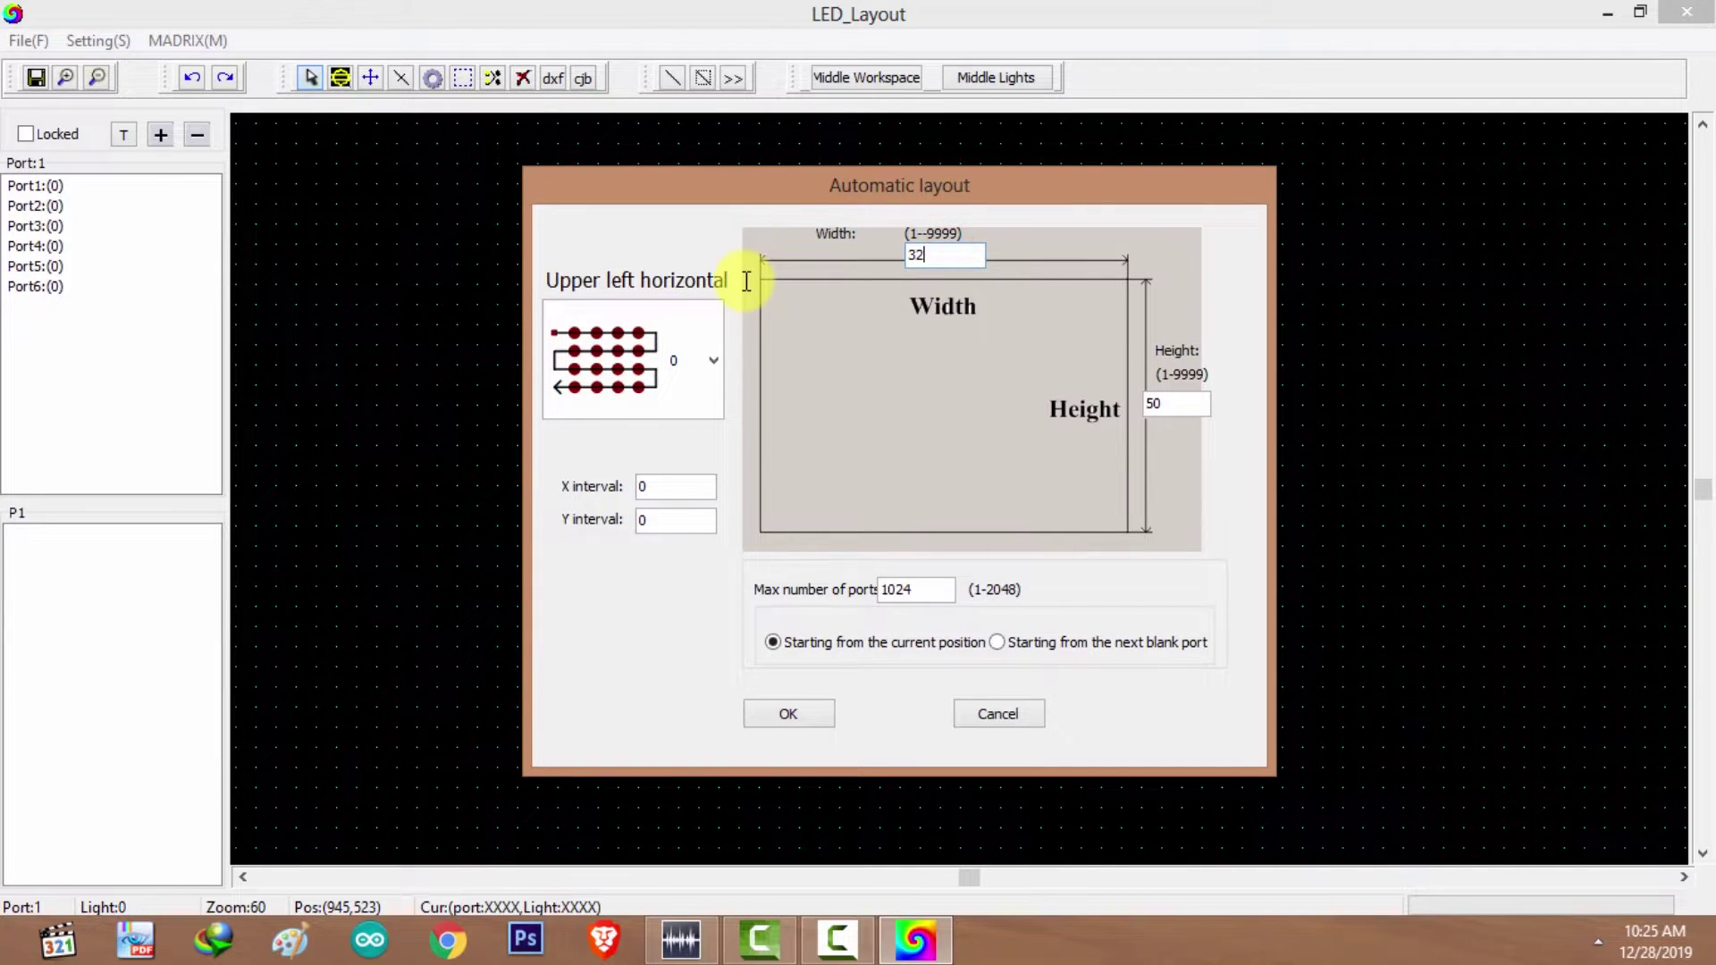
pyautogui.press('BackSpace')
pyautogui.press('BackSpace')
pyautogui.write('32')
pyautogui.doubleClick(1185, 404)
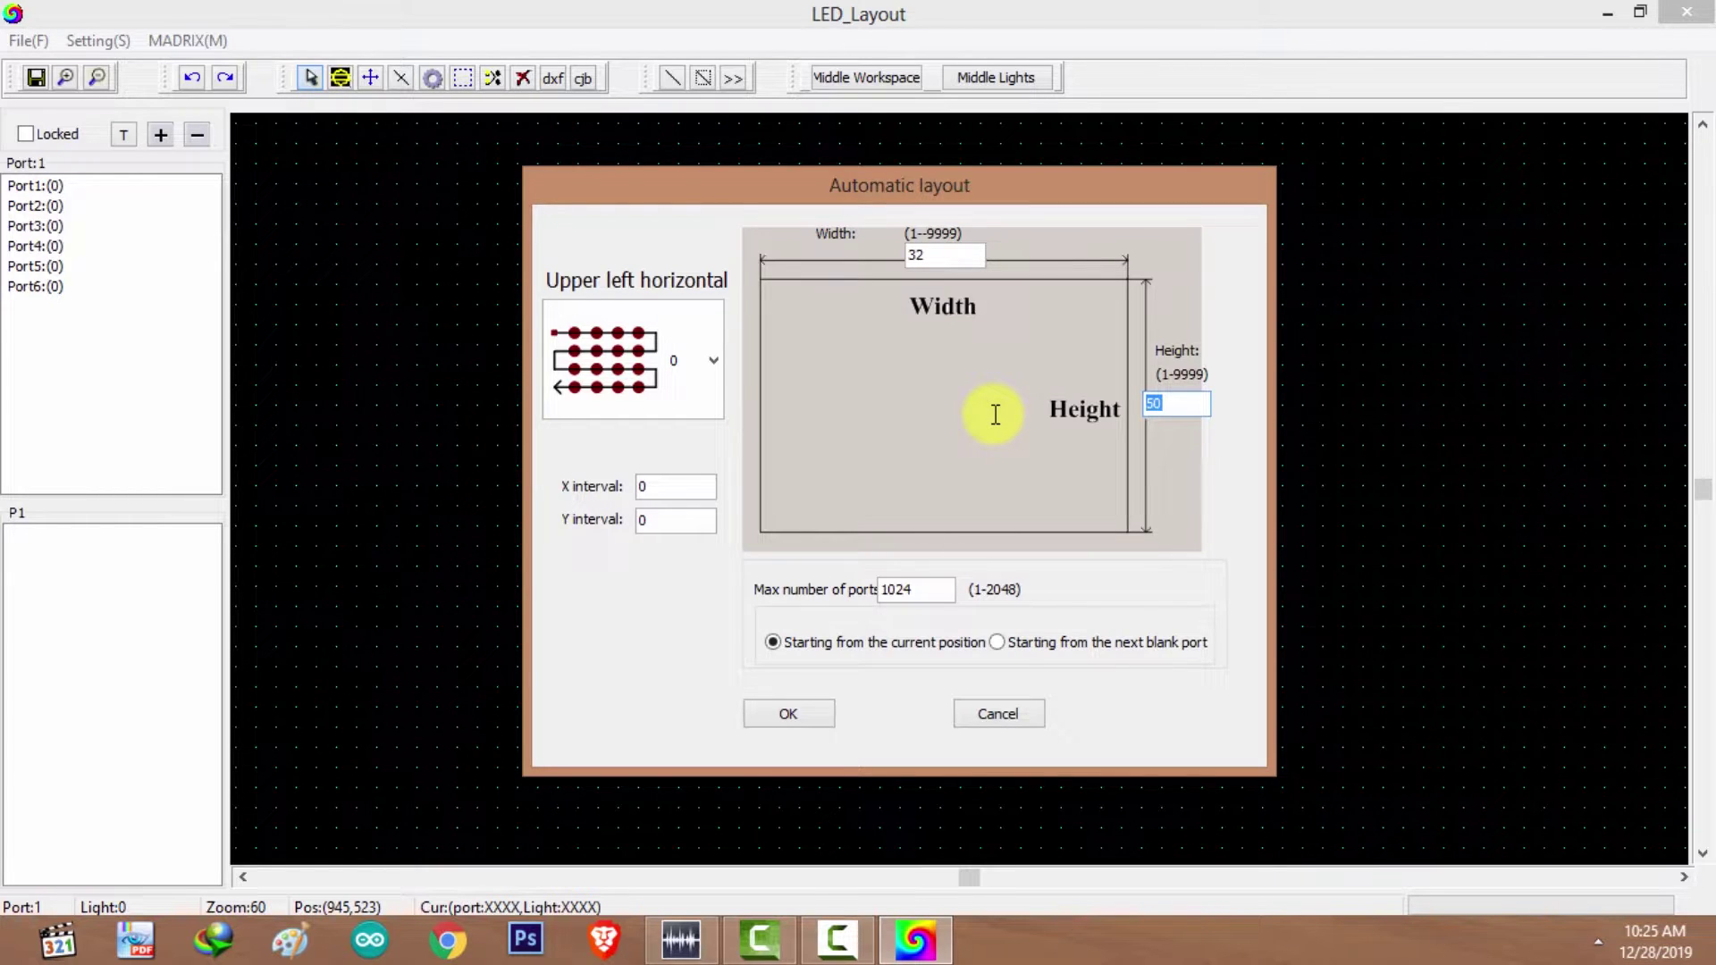
pyautogui.write('32')
pyautogui.press('Tab')
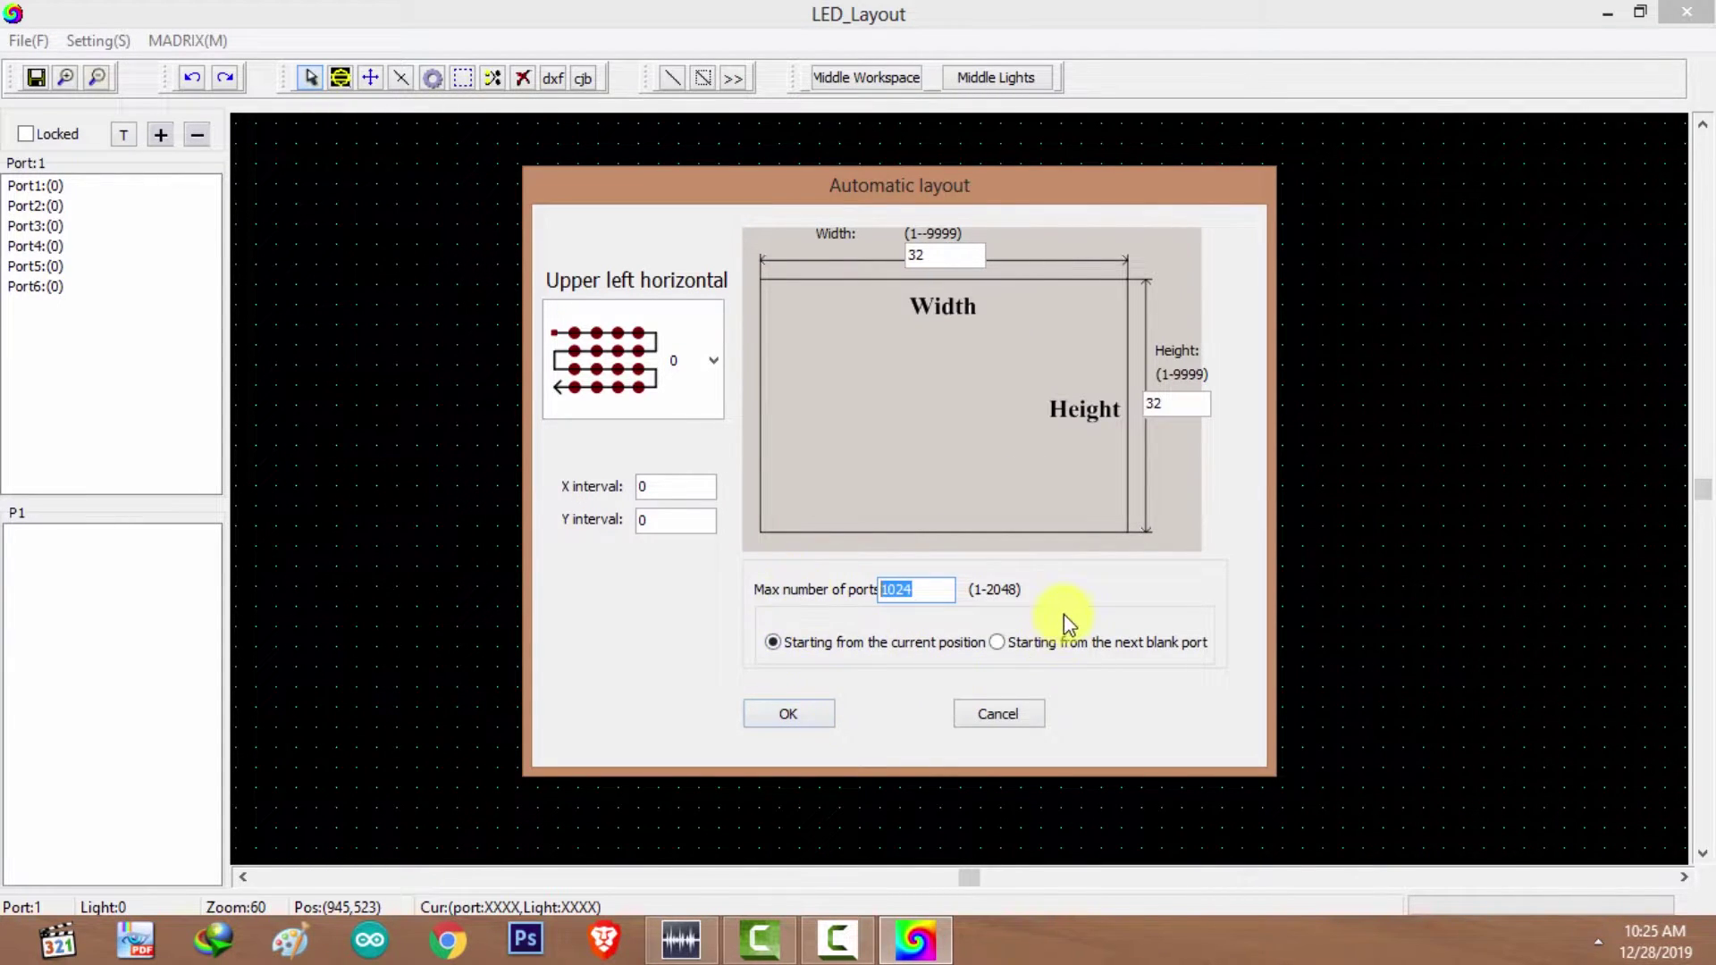
# Confirm the automatic layout settings and place the 32 by 32 light grid near the workspace's upper-left corner.
pyautogui.press('Return')
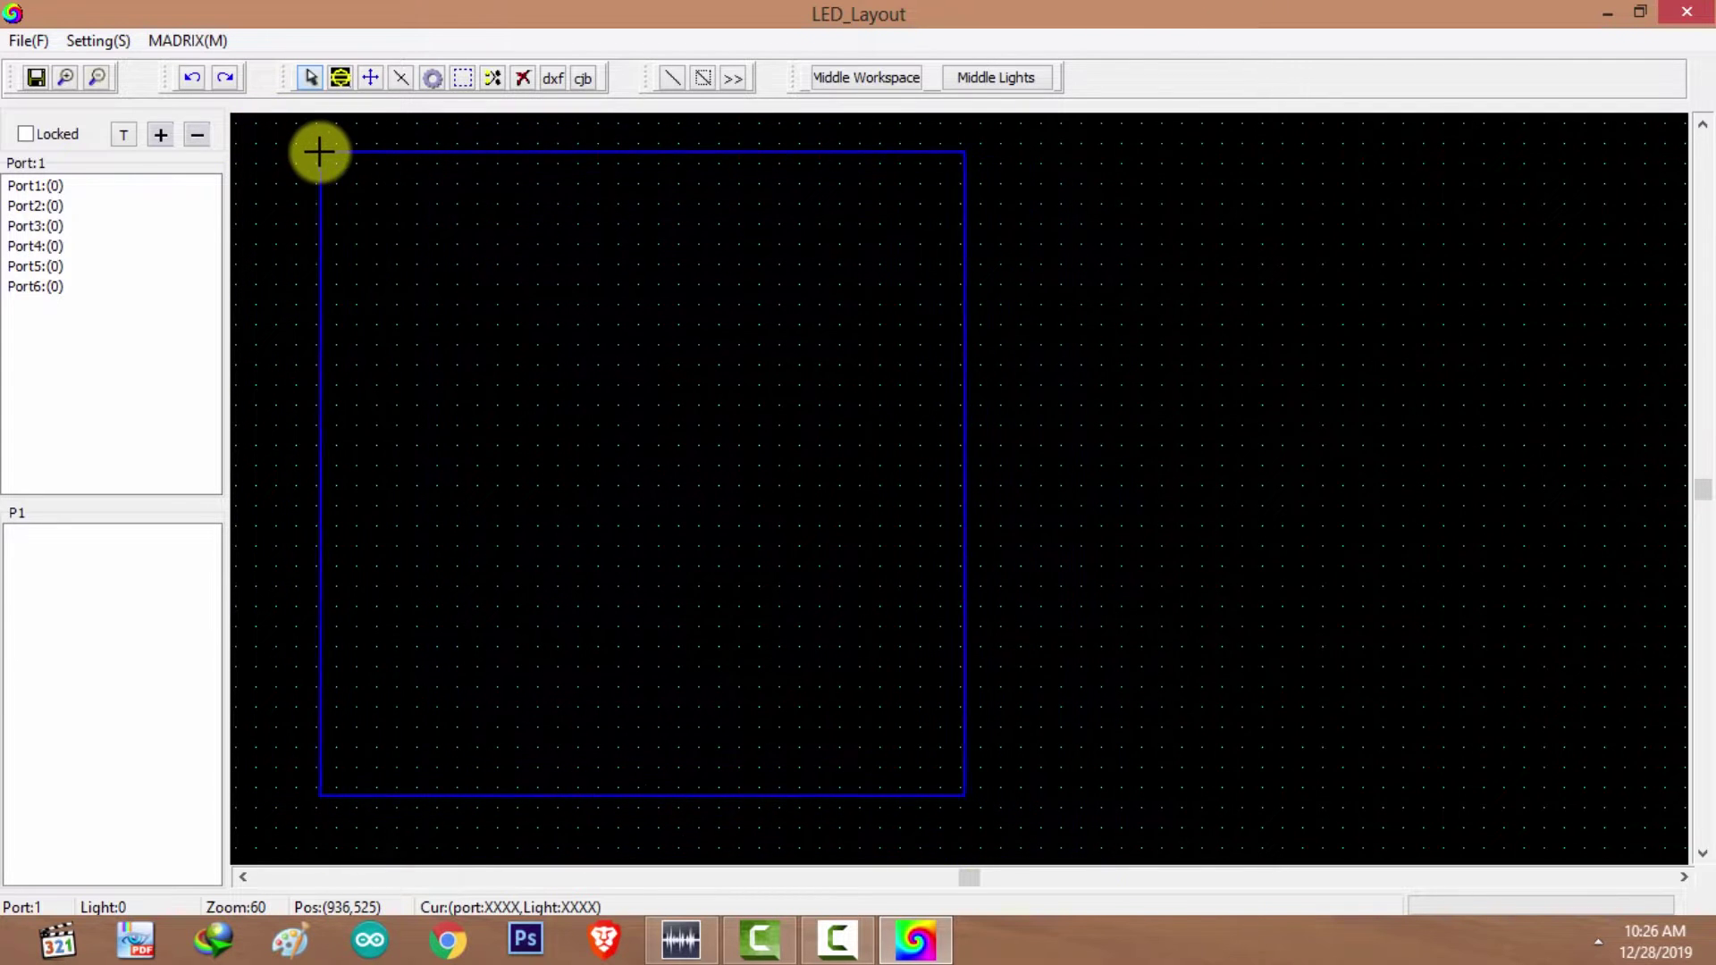
pyautogui.click(248, 134)
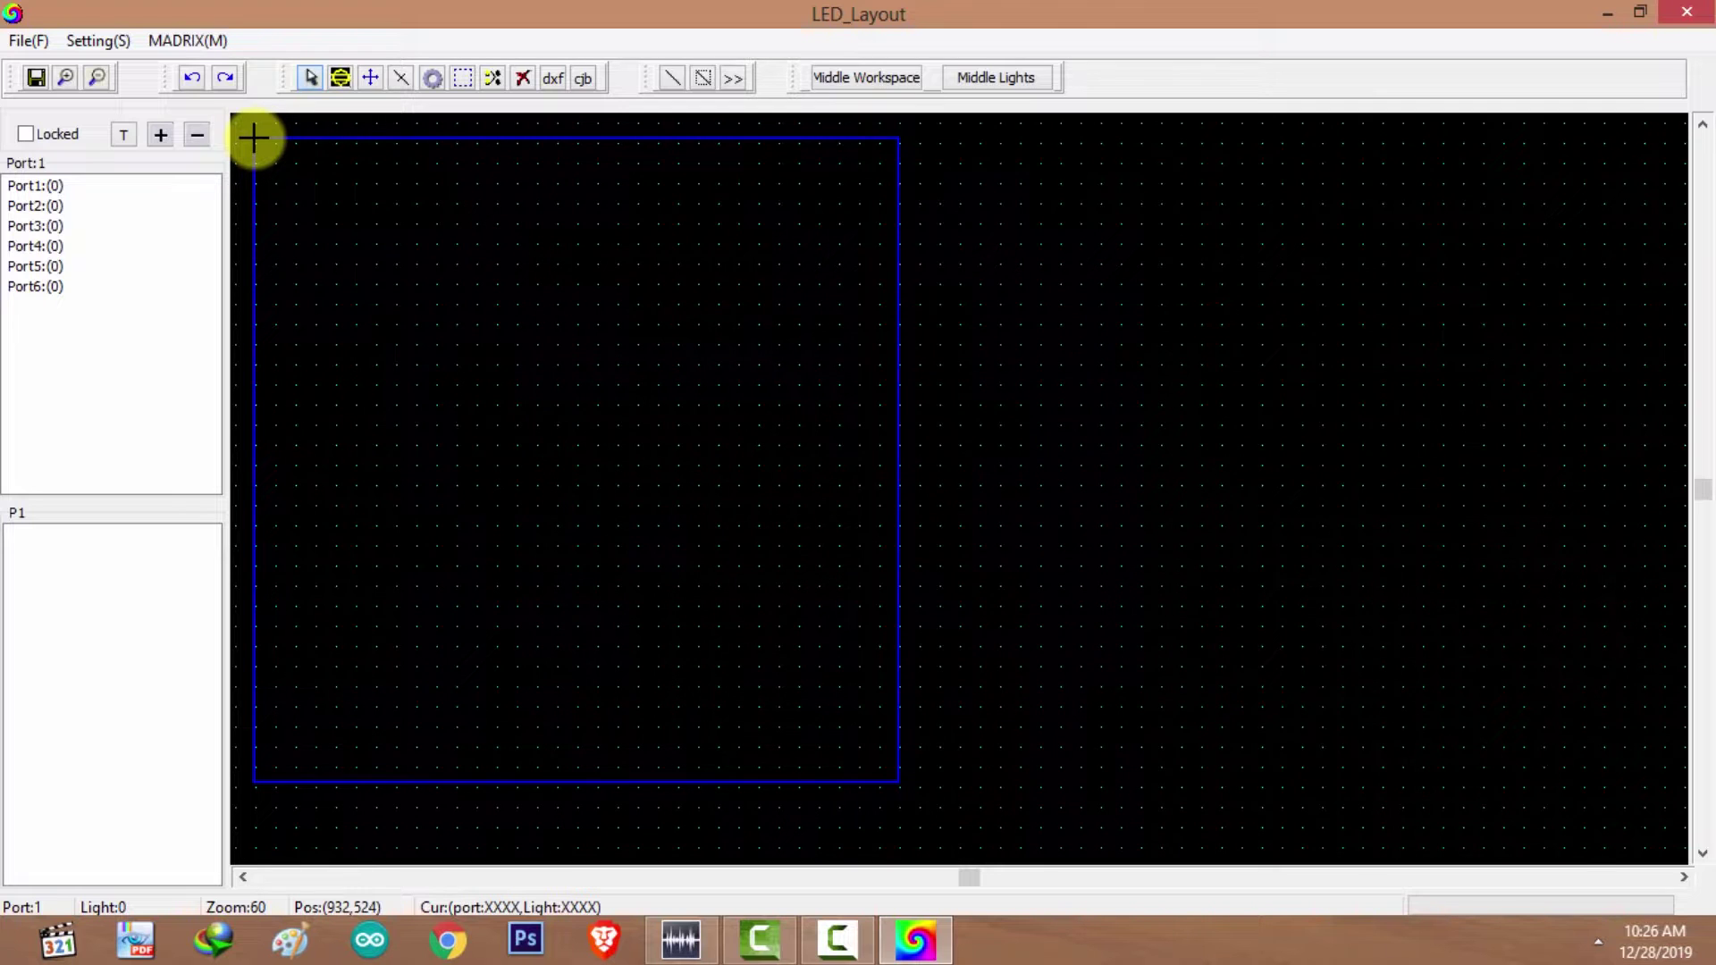
pyautogui.click(254, 138)
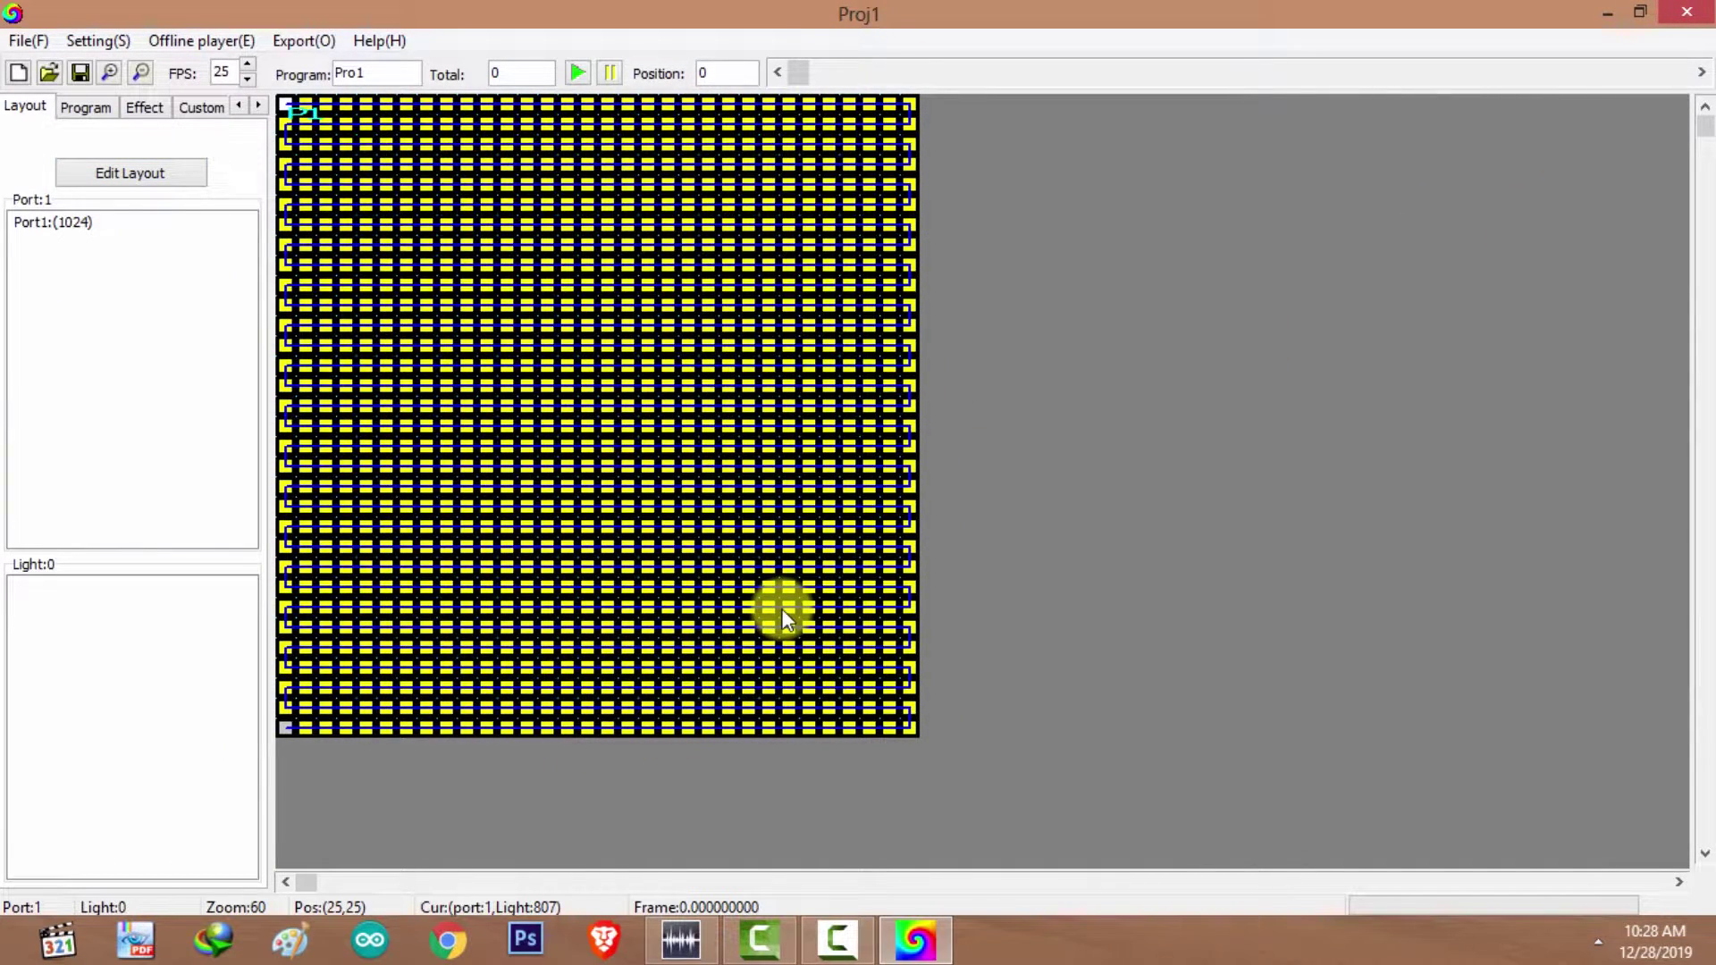
# Select all lights of Port1 and select program Pro1 in the program list.
pyautogui.click(53, 223)
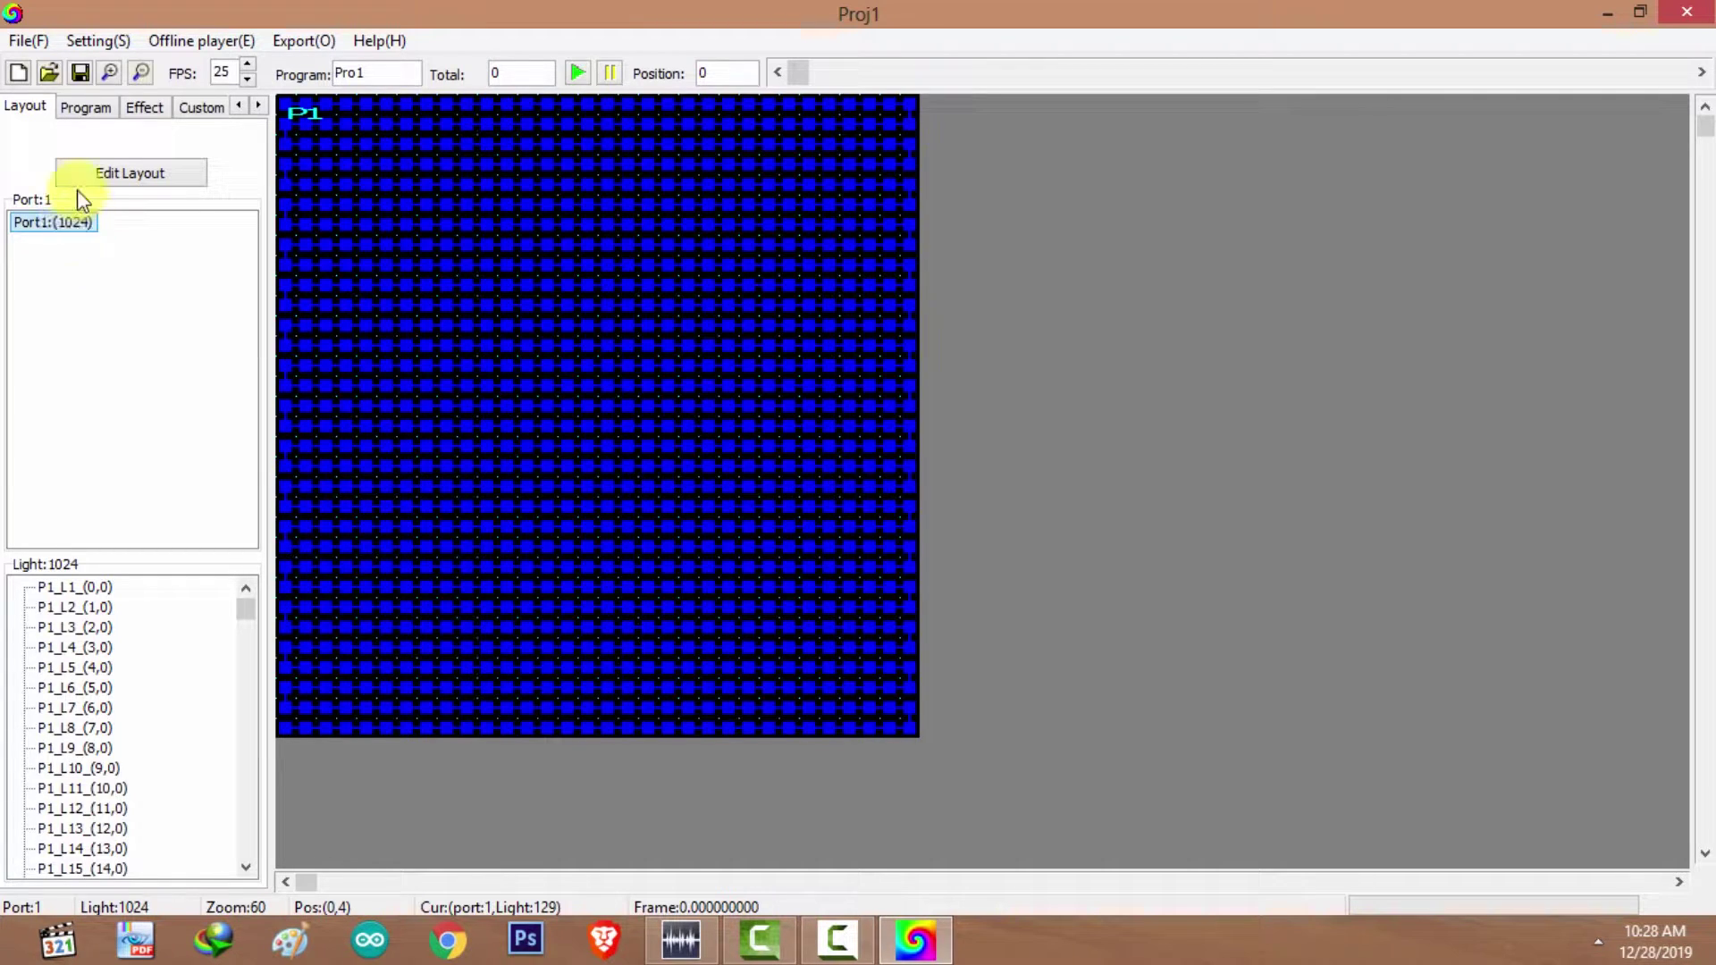
pyautogui.click(88, 108)
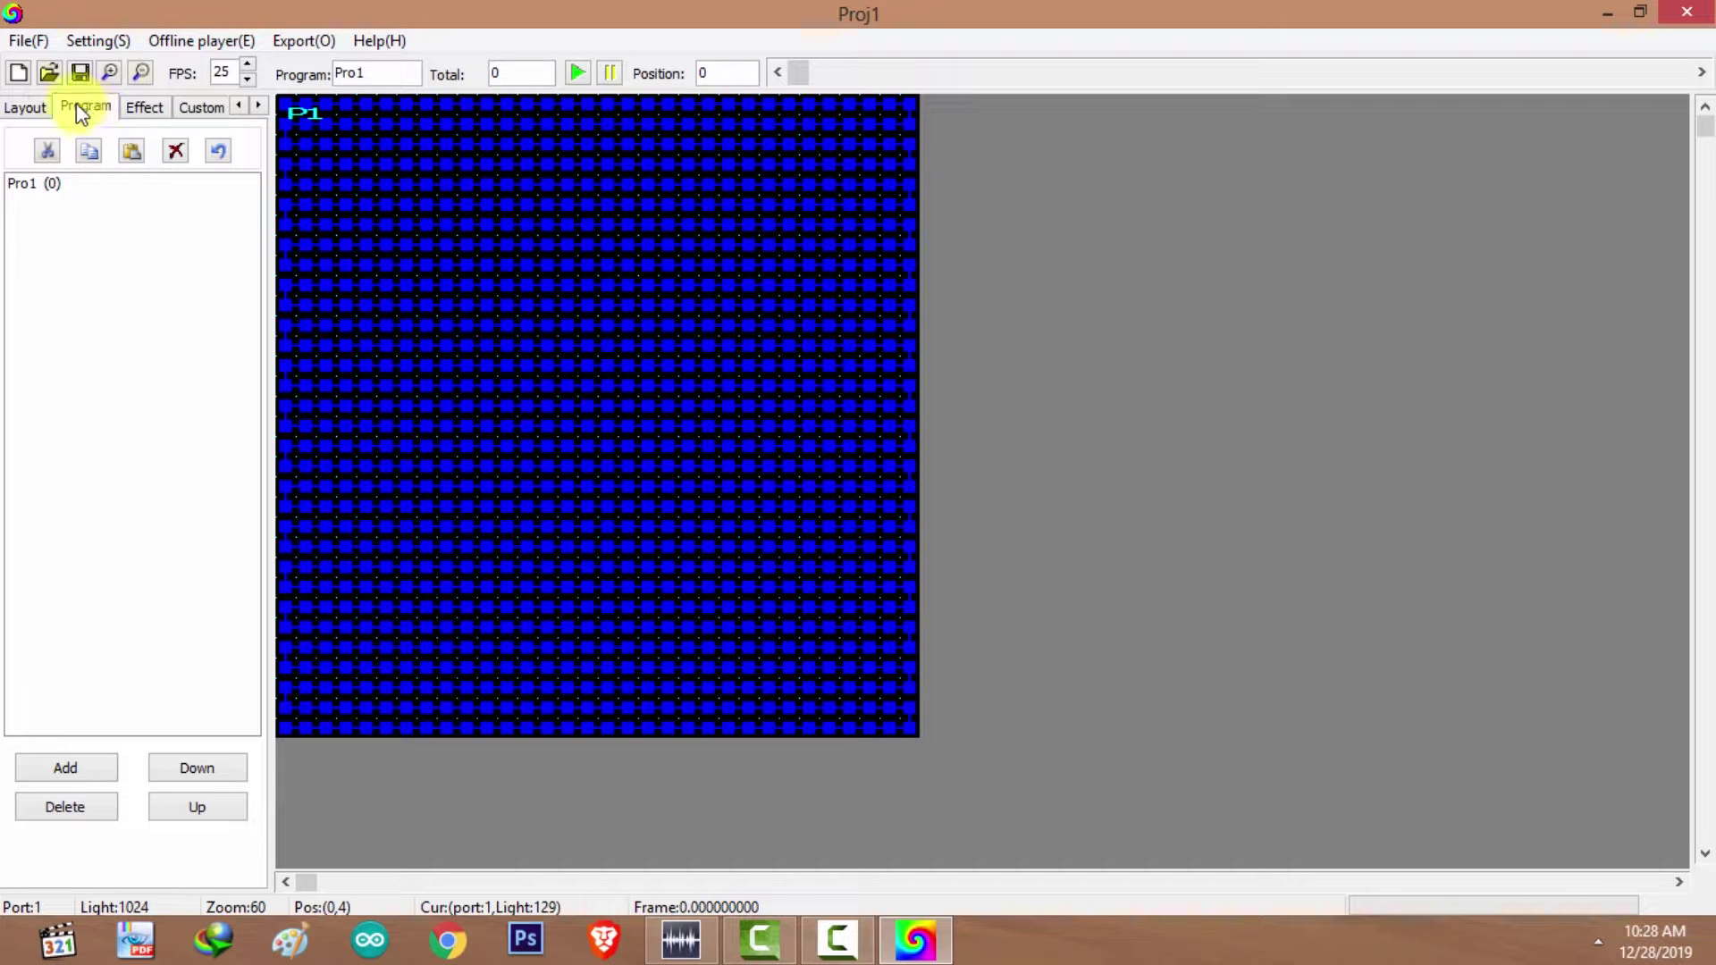
pyautogui.click(48, 185)
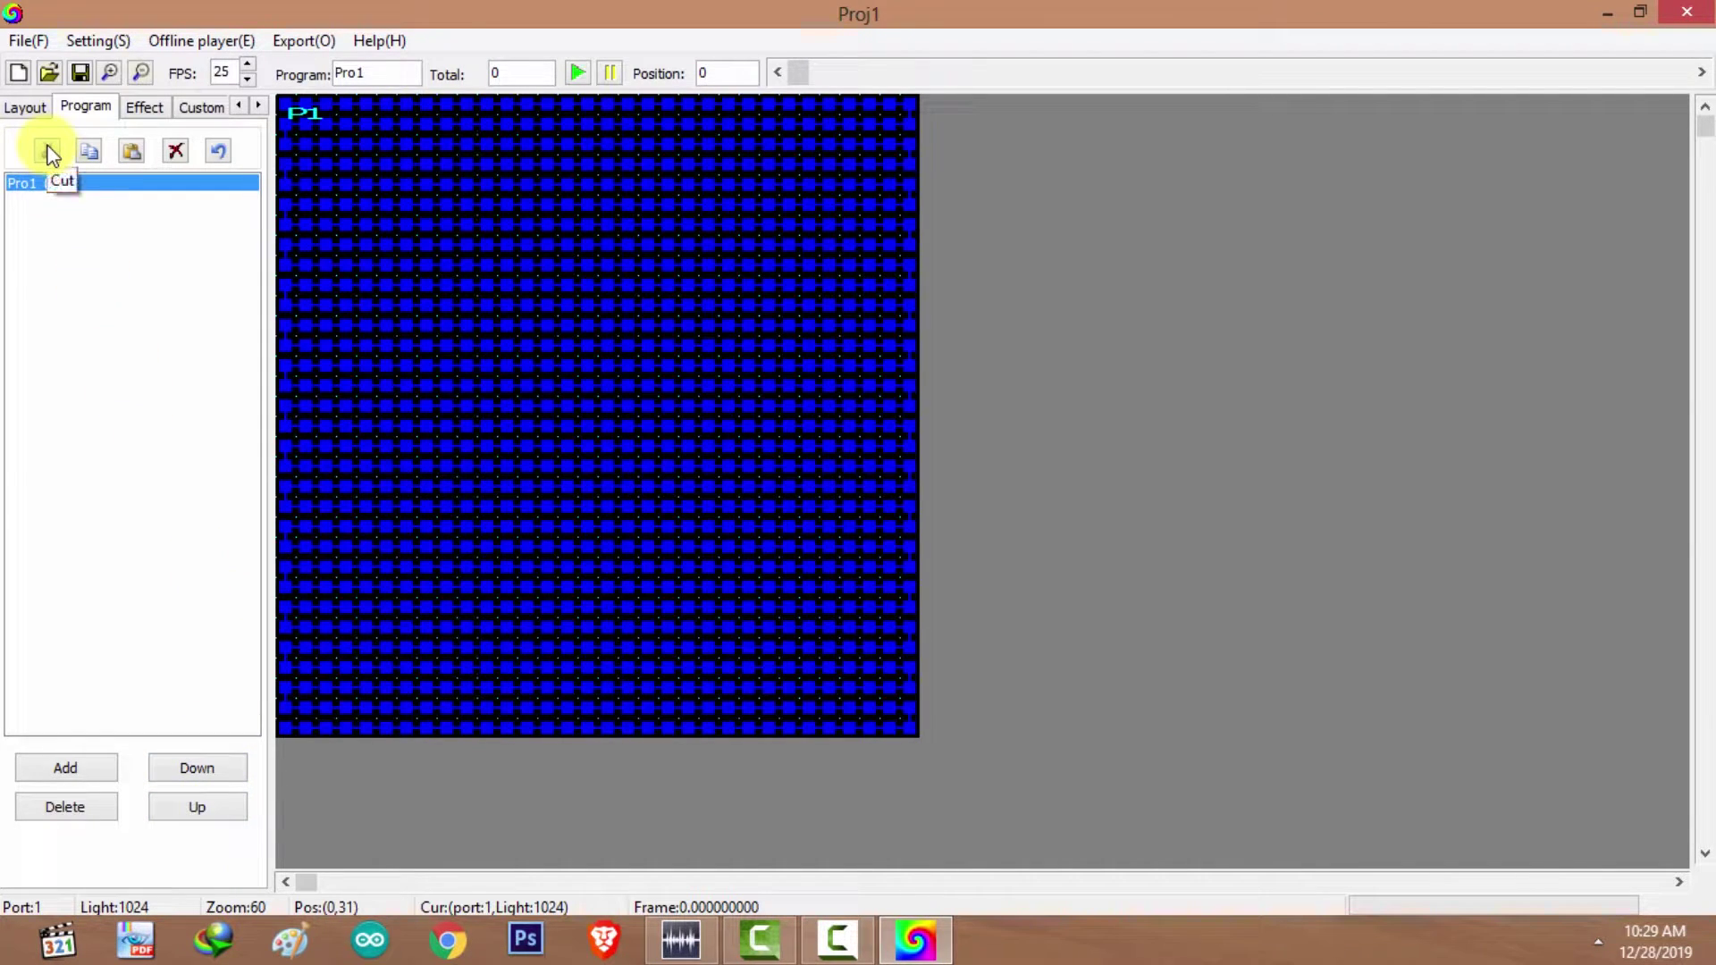
pyautogui.click(43, 190)
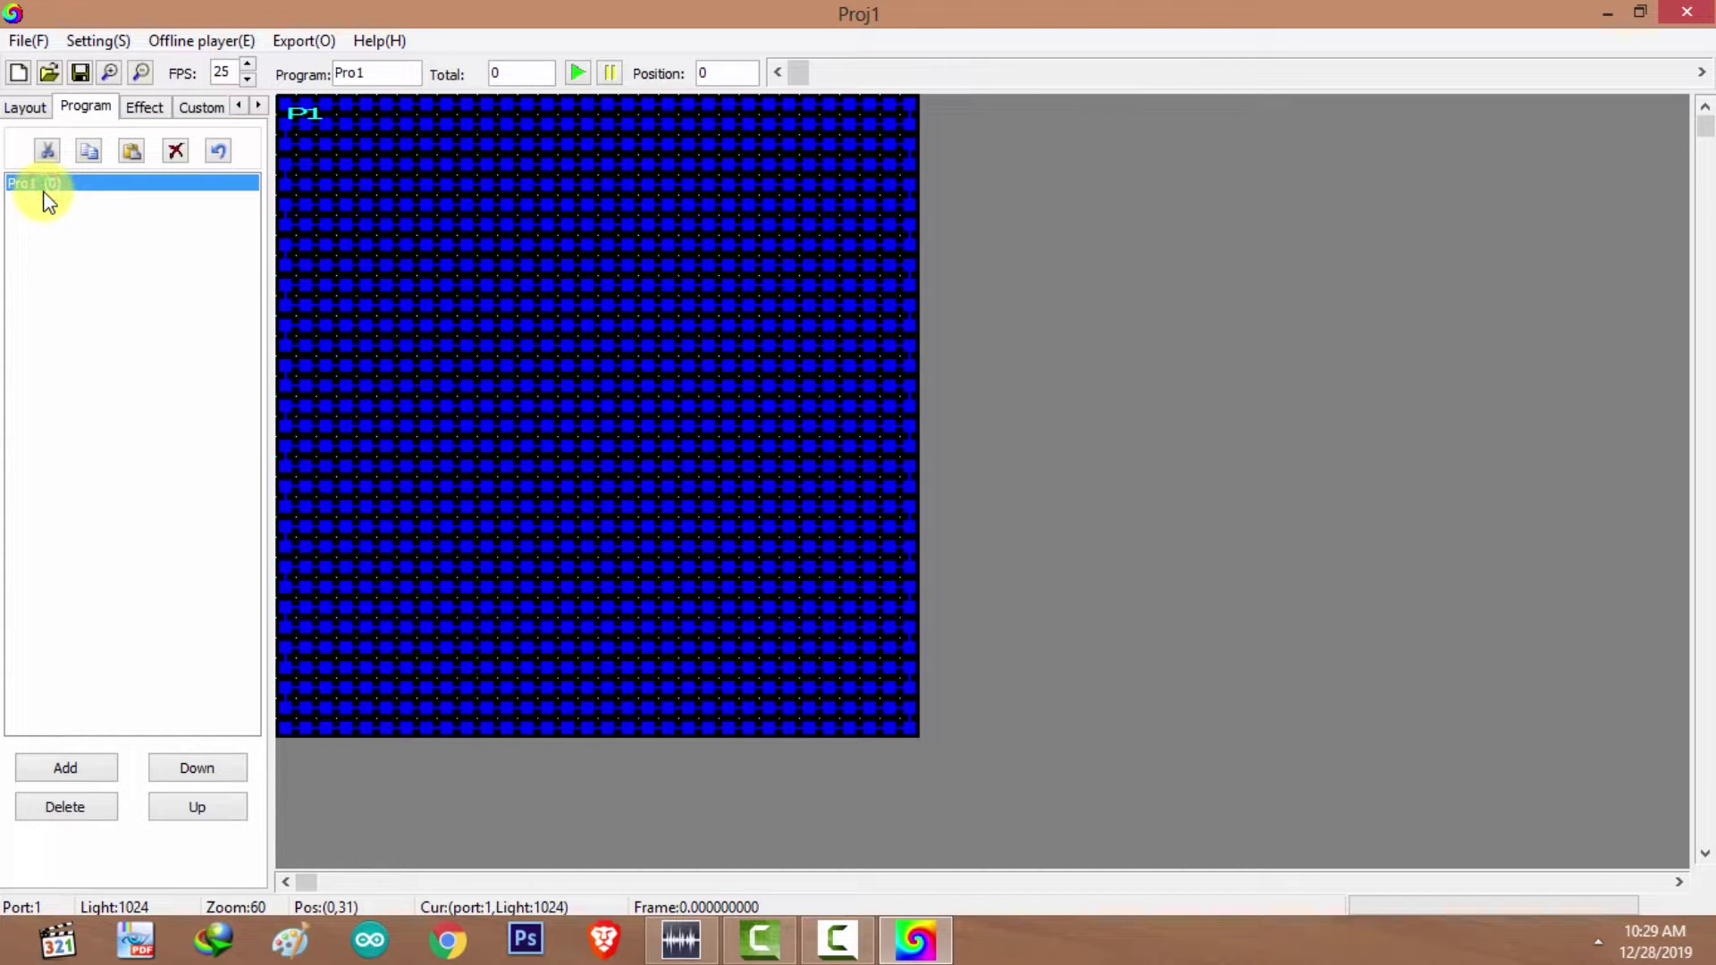
# Play the library effects 1-1Color change.xdat and 4-2Fireworks.swf from T1 on the light layout.
pyautogui.click(143, 107)
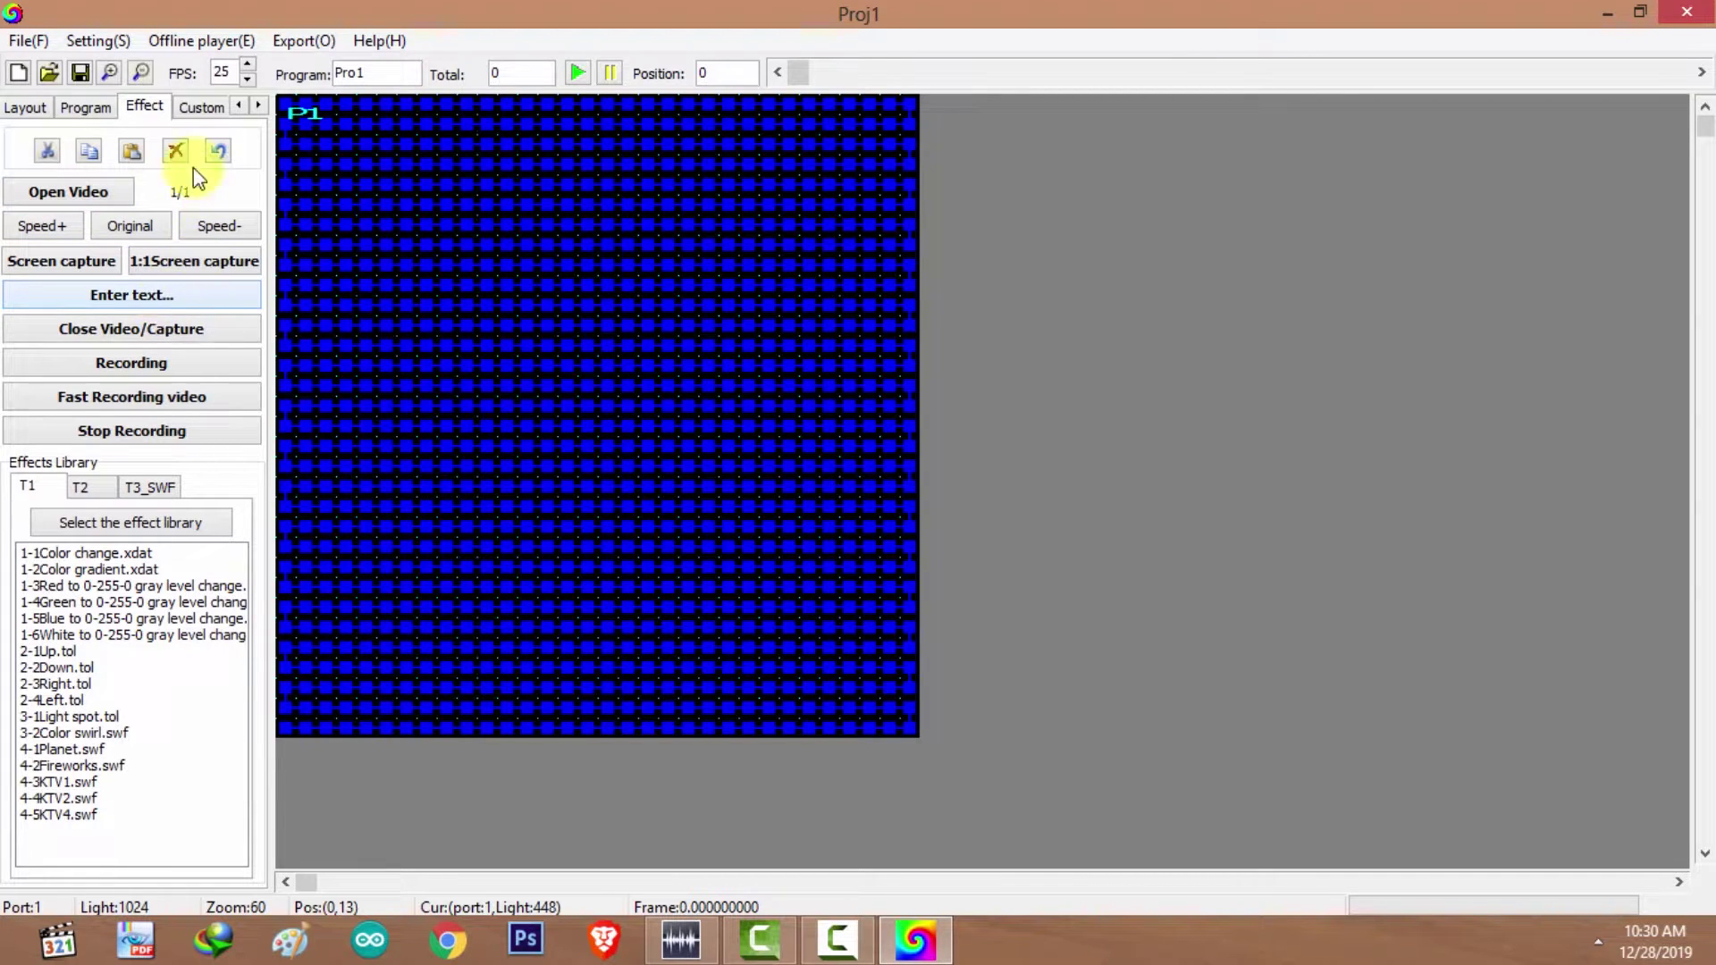
pyautogui.click(80, 192)
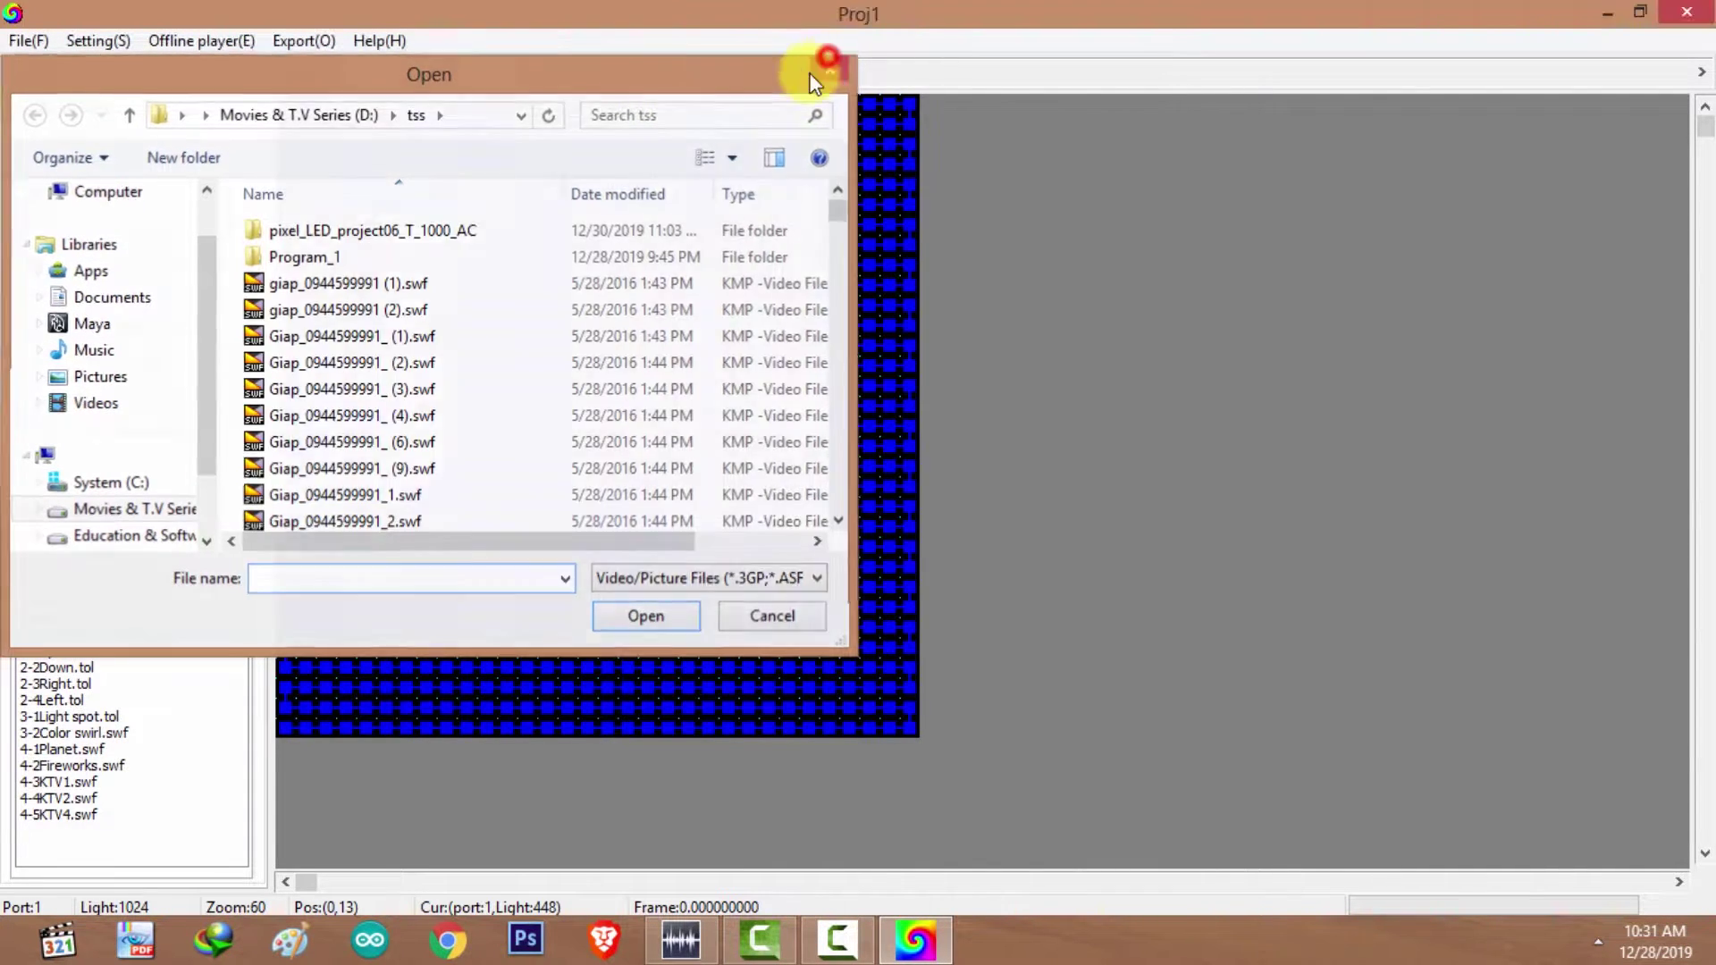
pyautogui.click(829, 67)
pyautogui.click(67, 555)
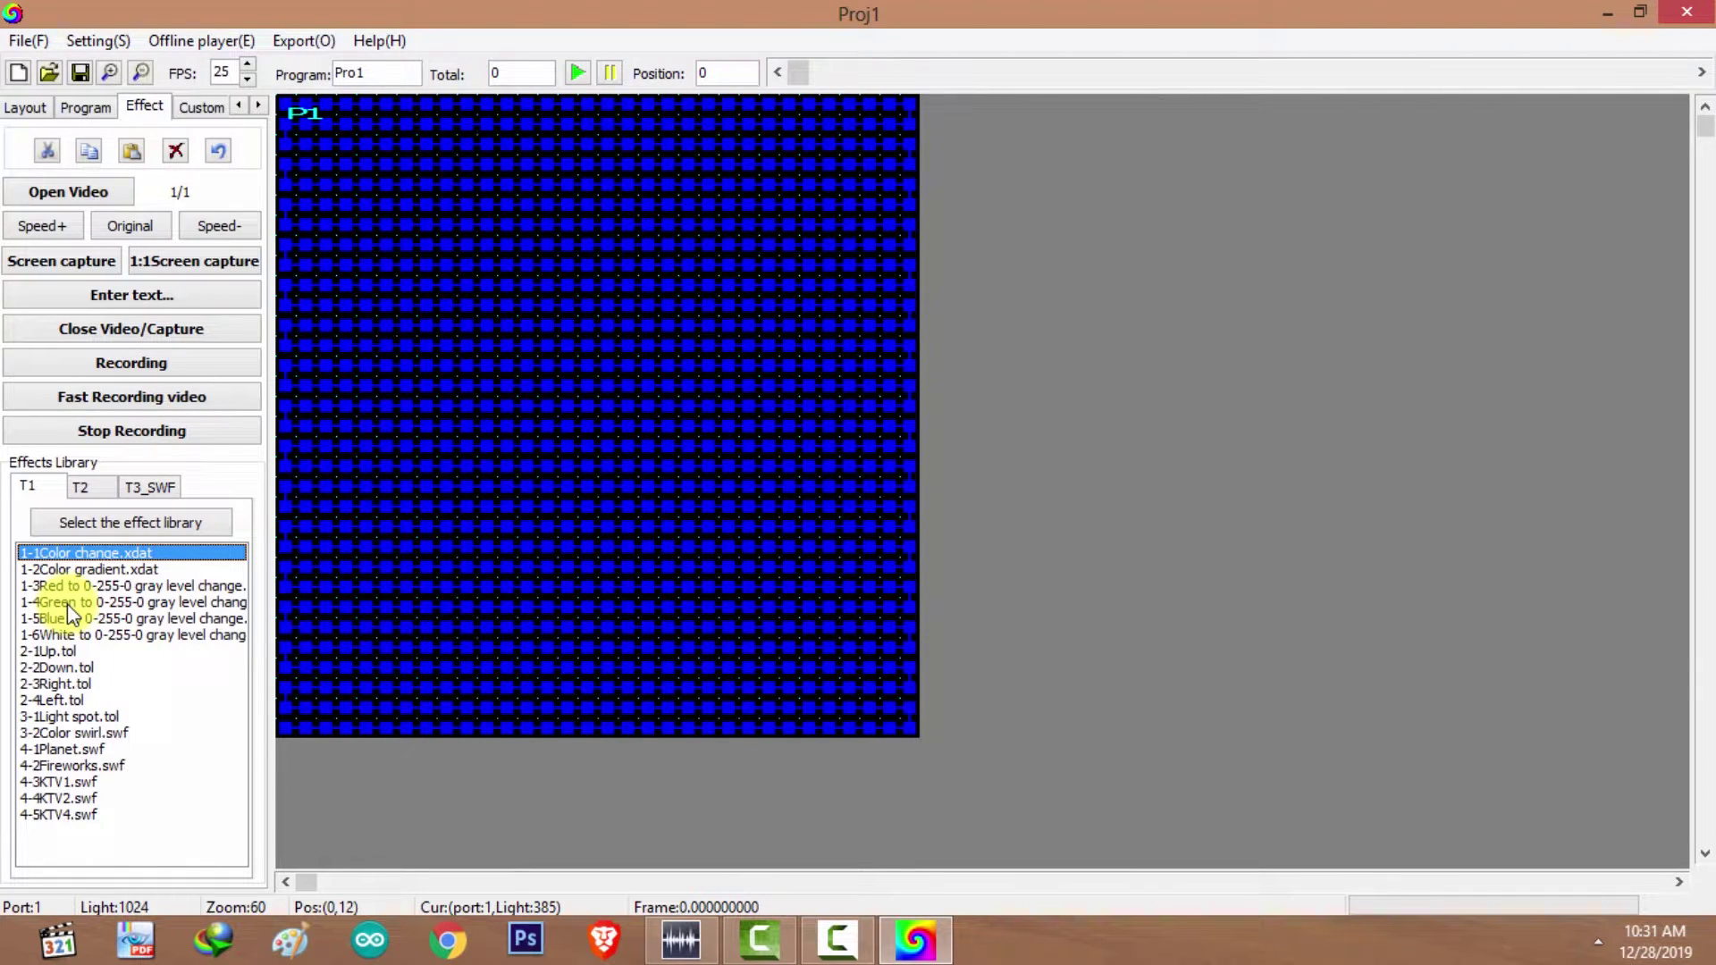
pyautogui.doubleClick(45, 553)
pyautogui.doubleClick(86, 766)
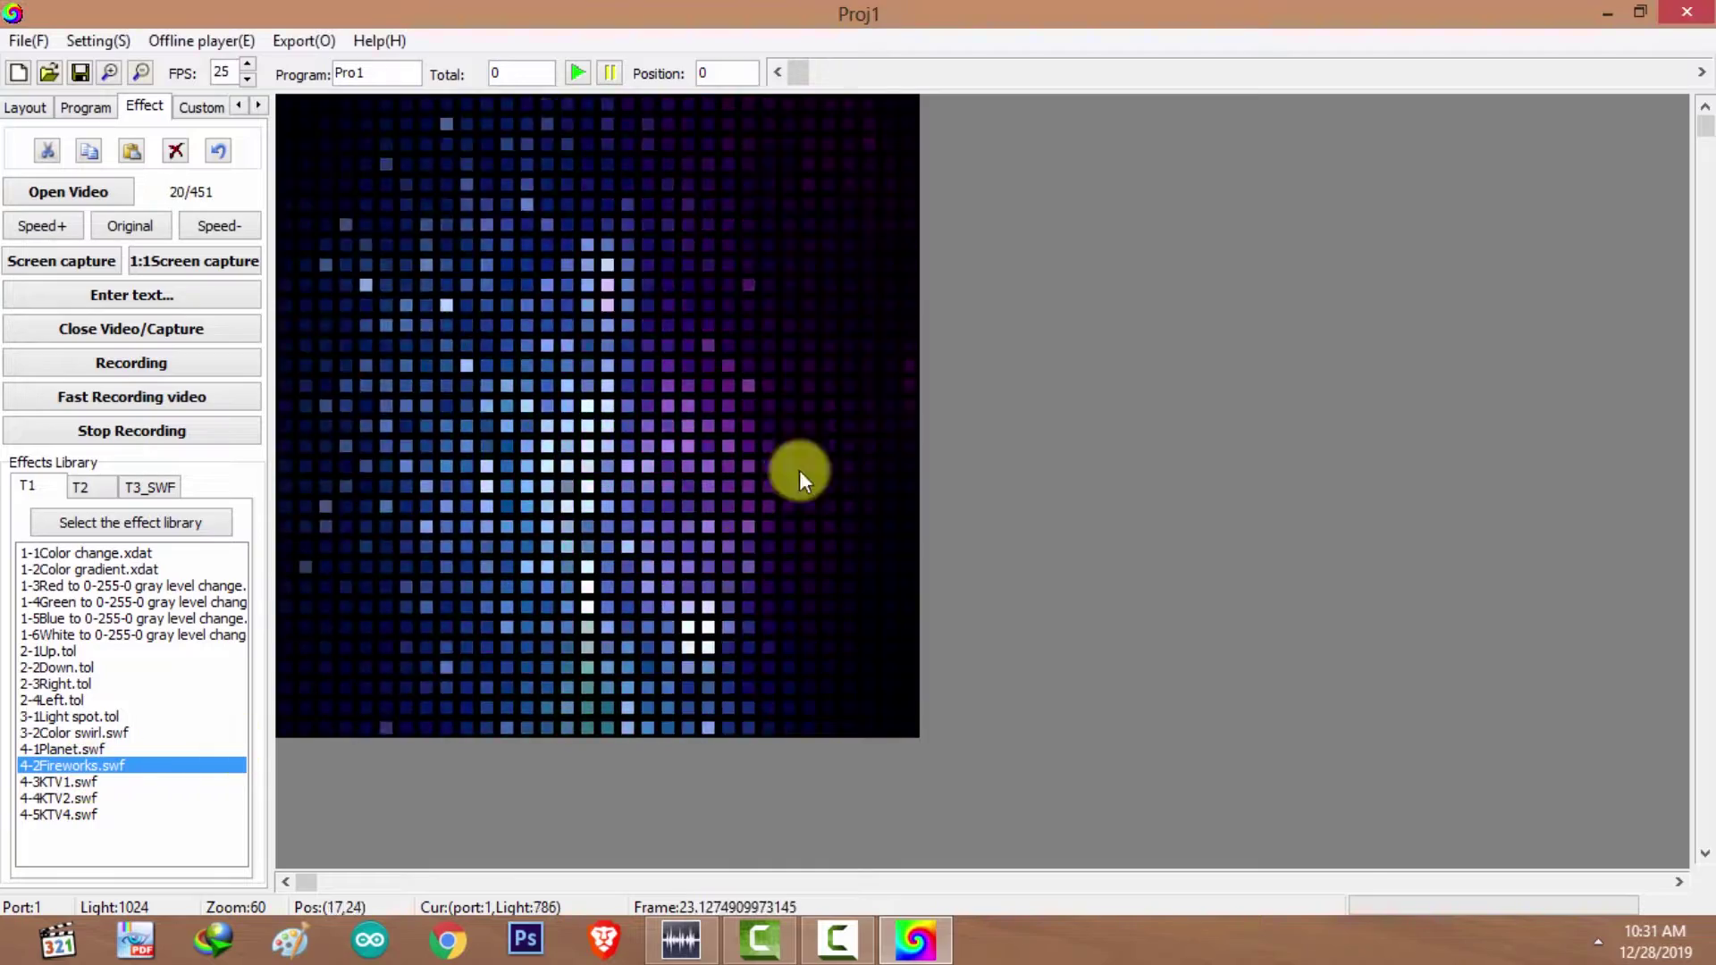
# Load the tss folder on drive D: as the effect library of T2.
pyautogui.click(80, 486)
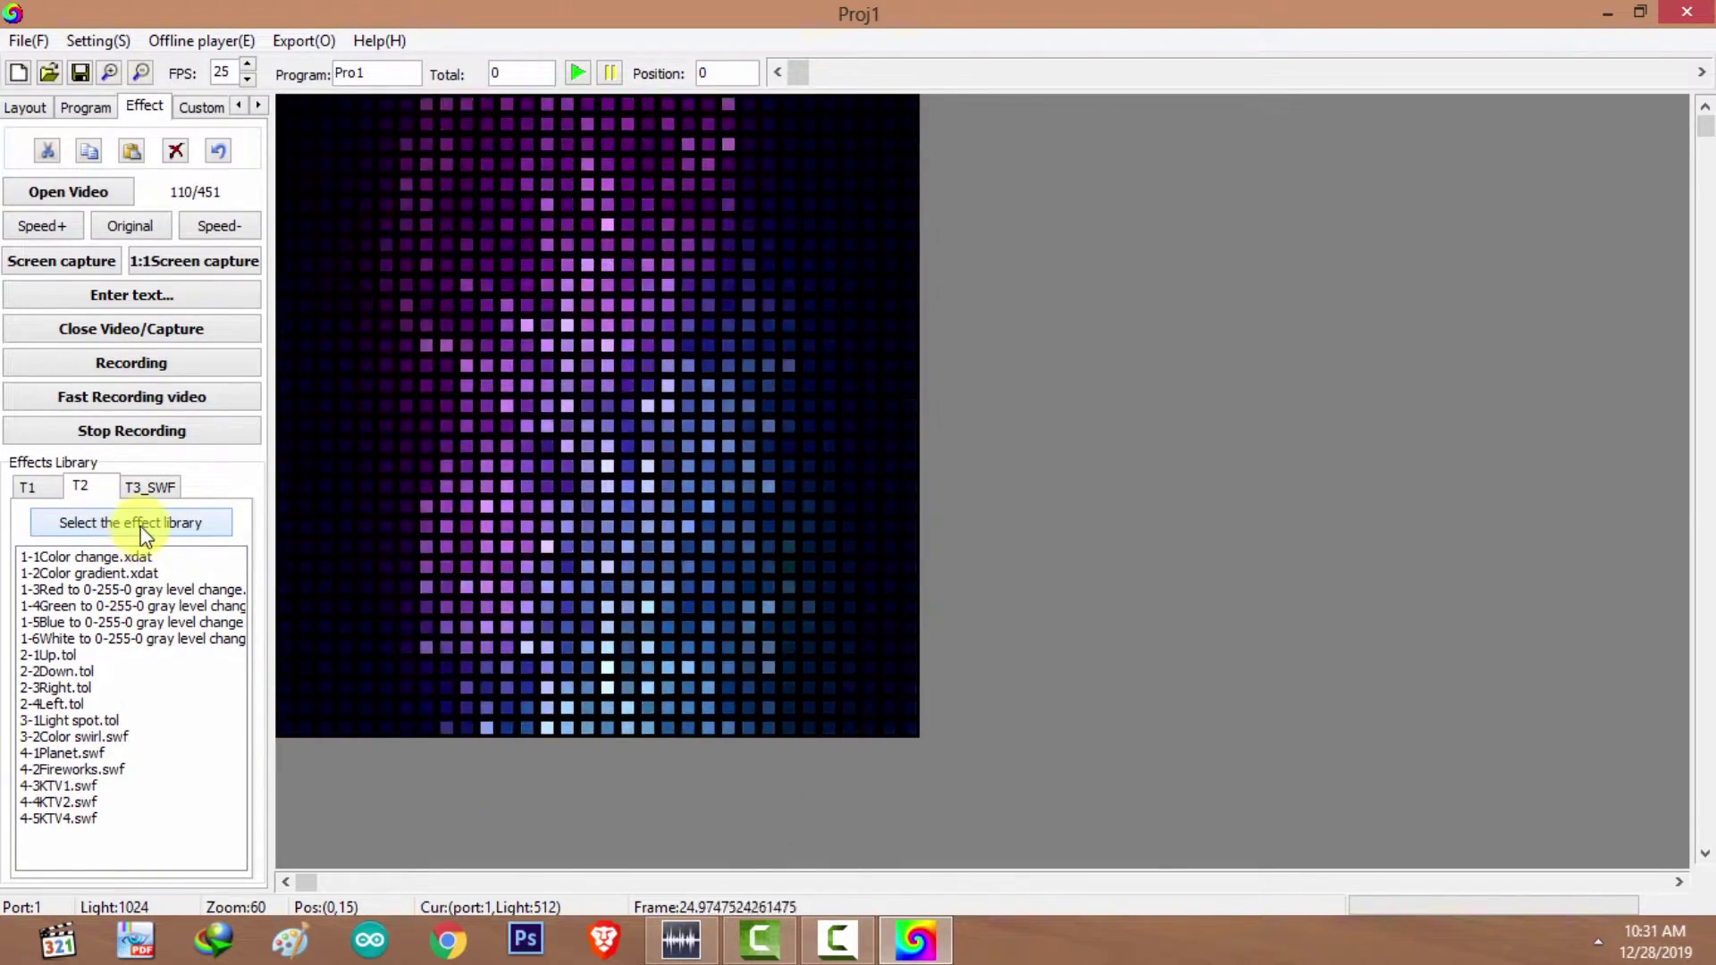
pyautogui.click(134, 533)
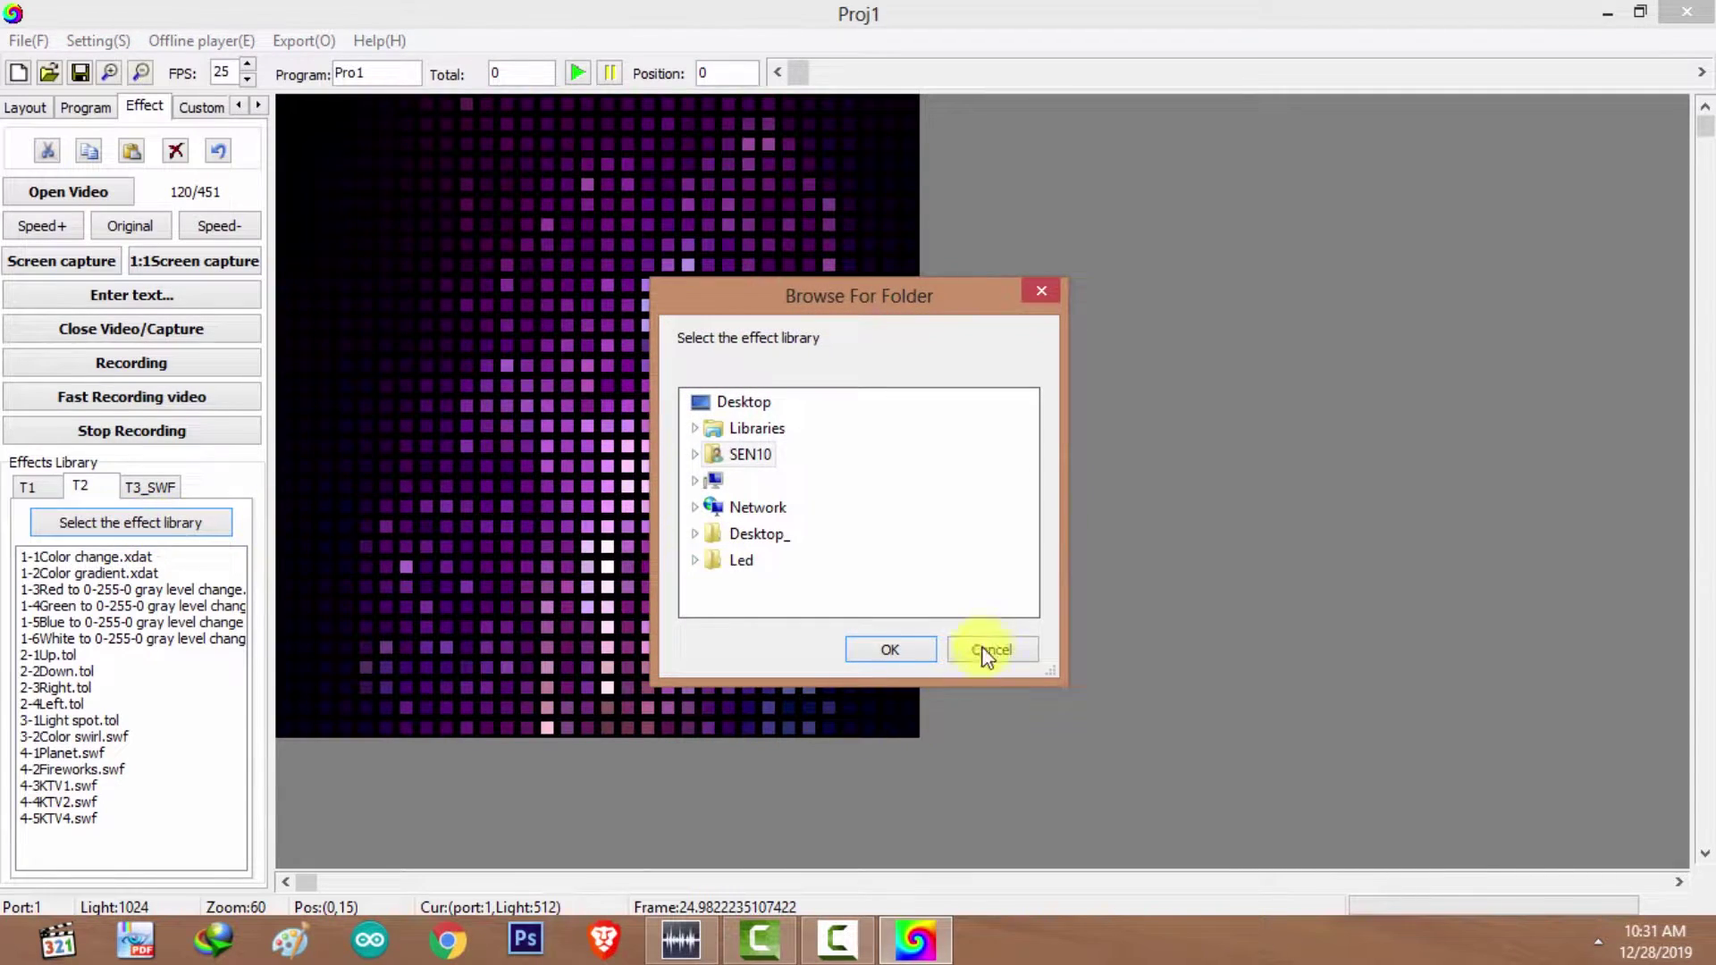
pyautogui.click(988, 651)
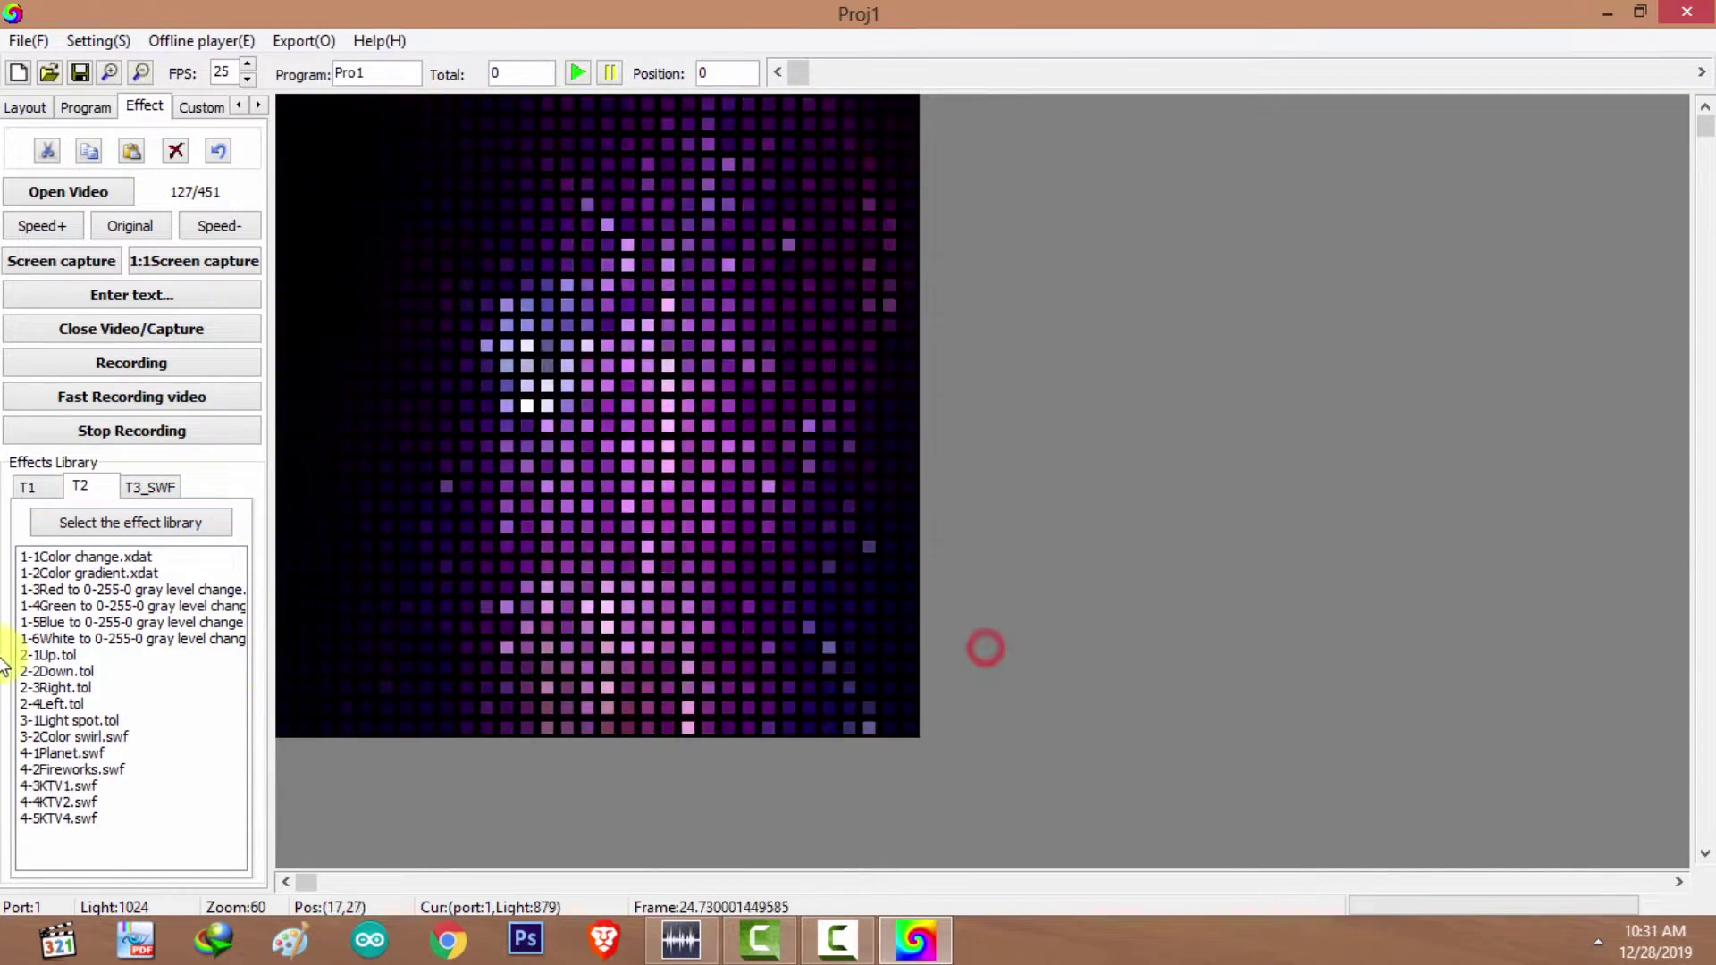
pyautogui.click(76, 527)
pyautogui.click(694, 483)
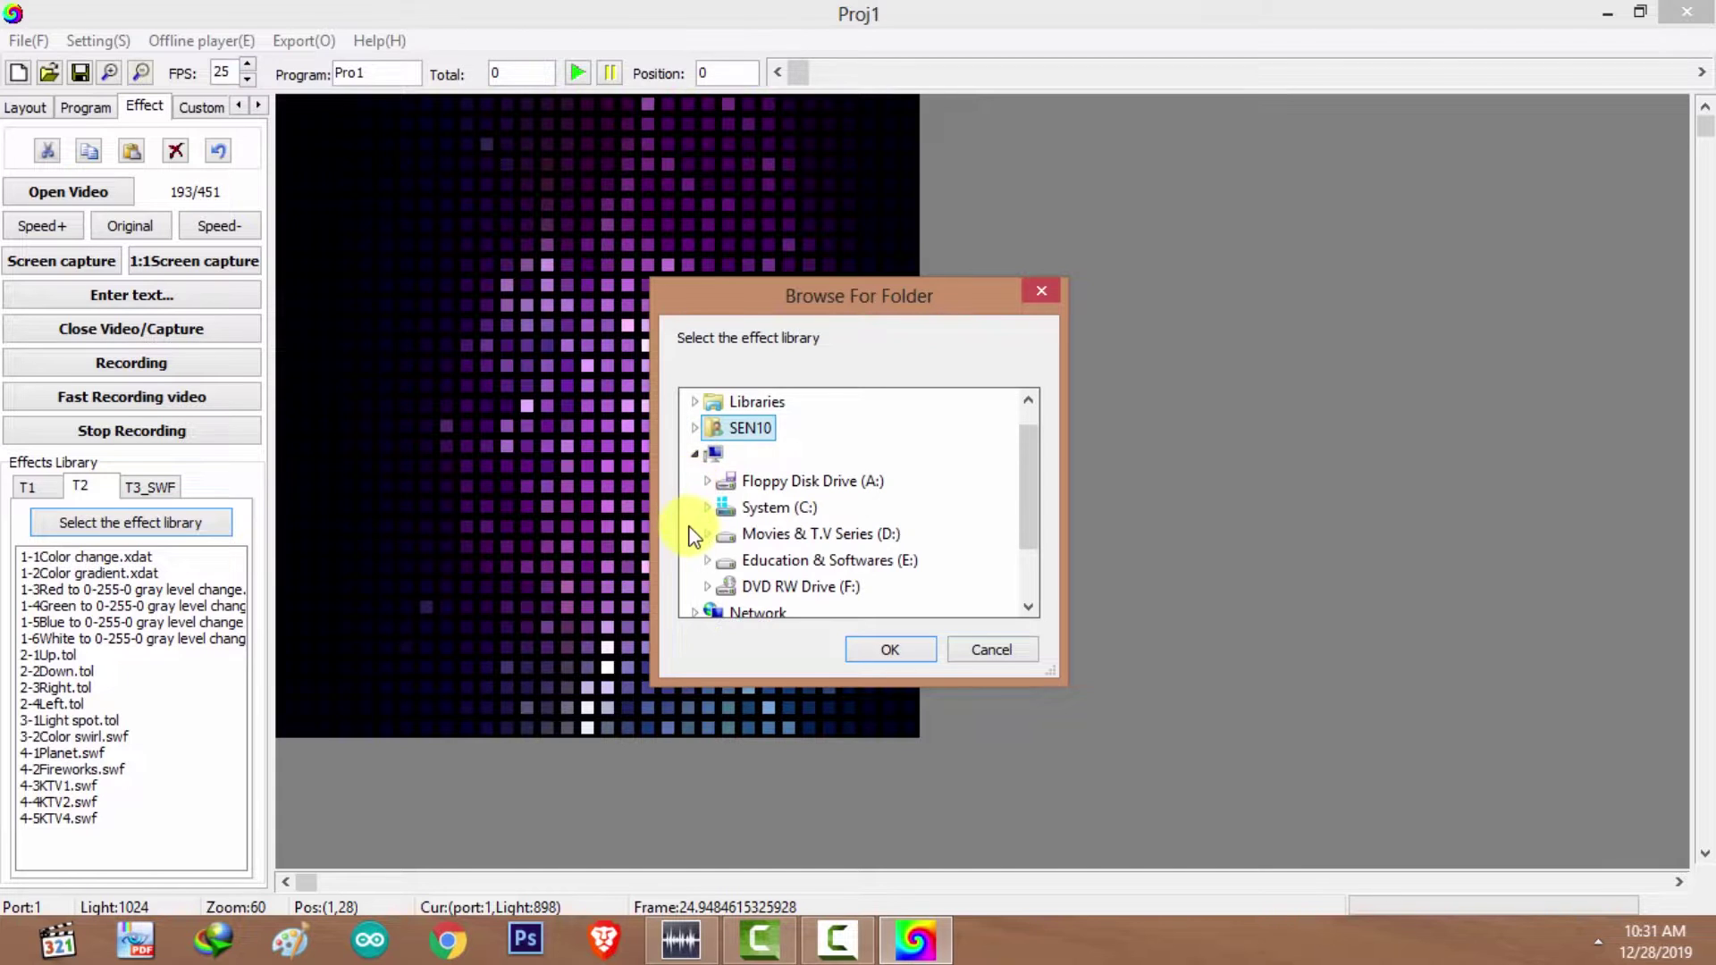
pyautogui.click(707, 534)
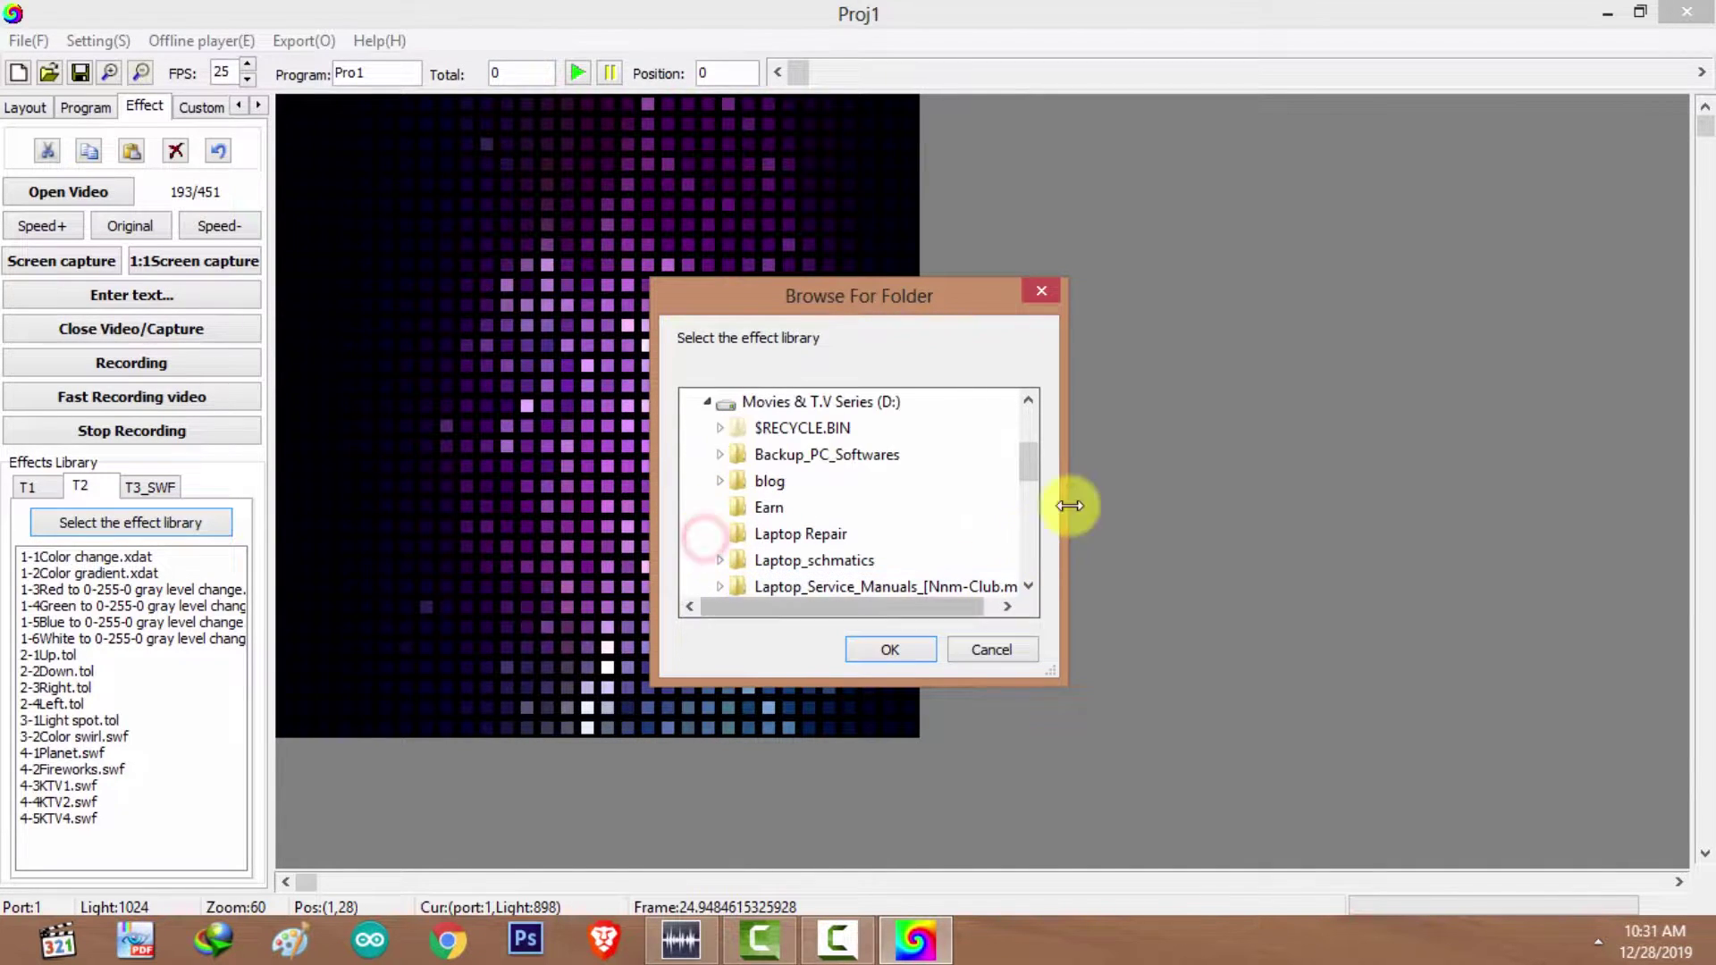
pyautogui.moveTo(1031, 471); pyautogui.dragTo(1005, 536)
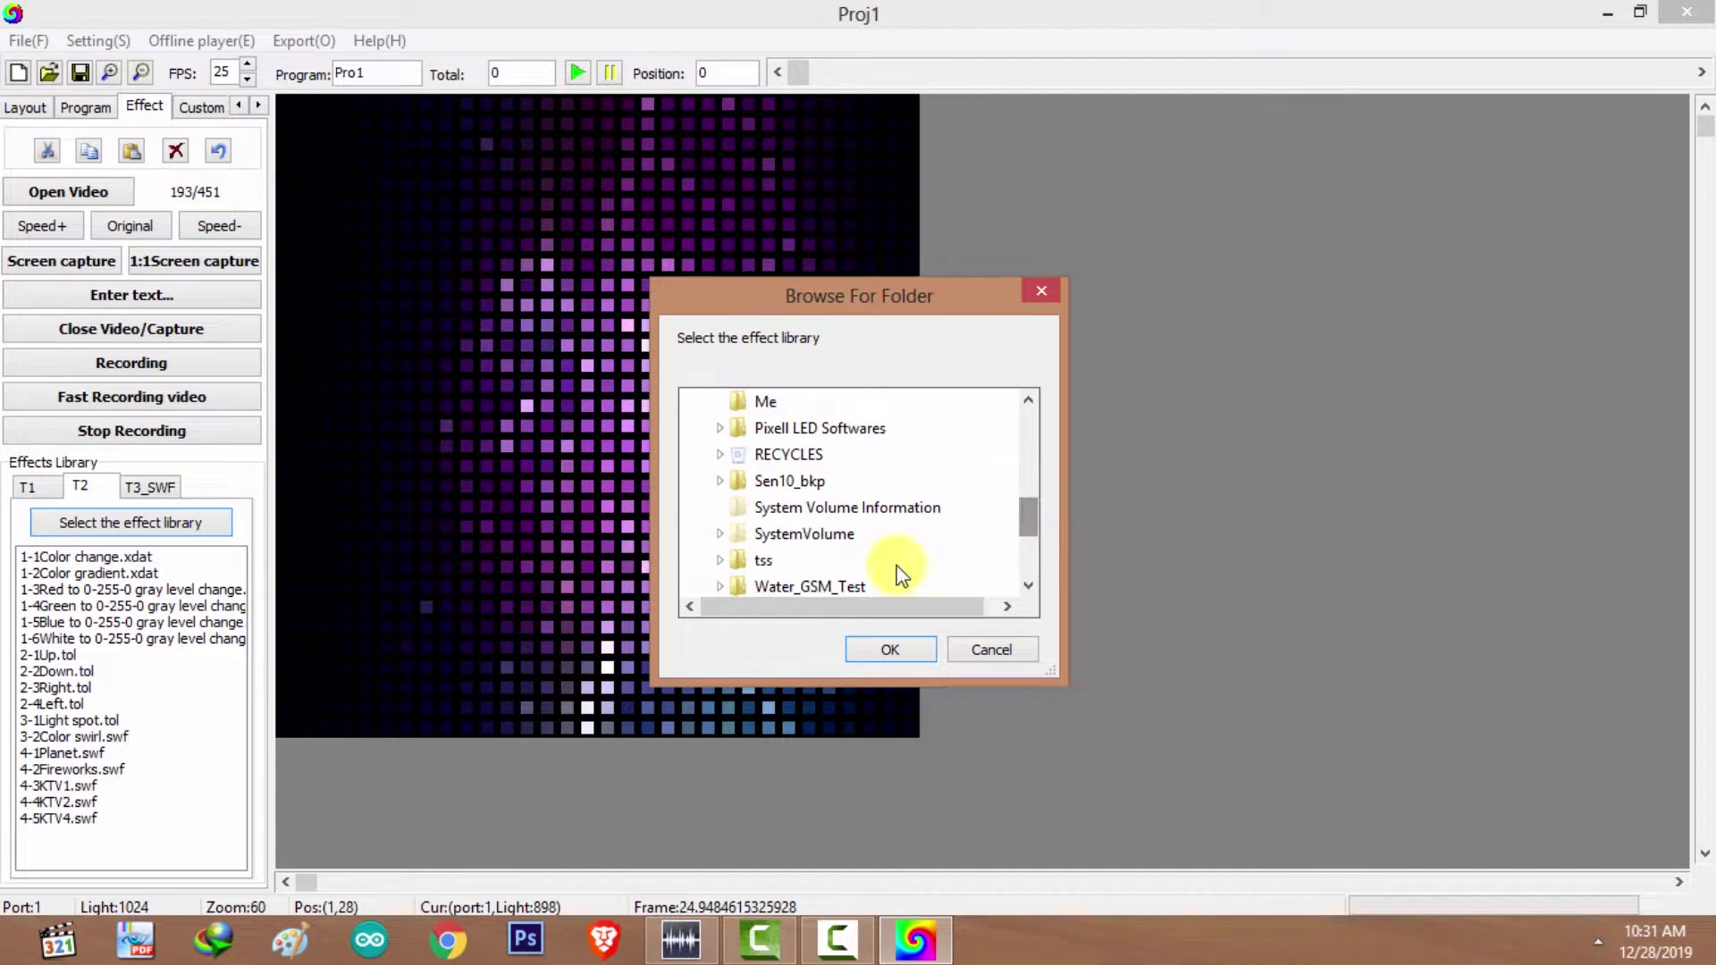
pyautogui.doubleClick(768, 559)
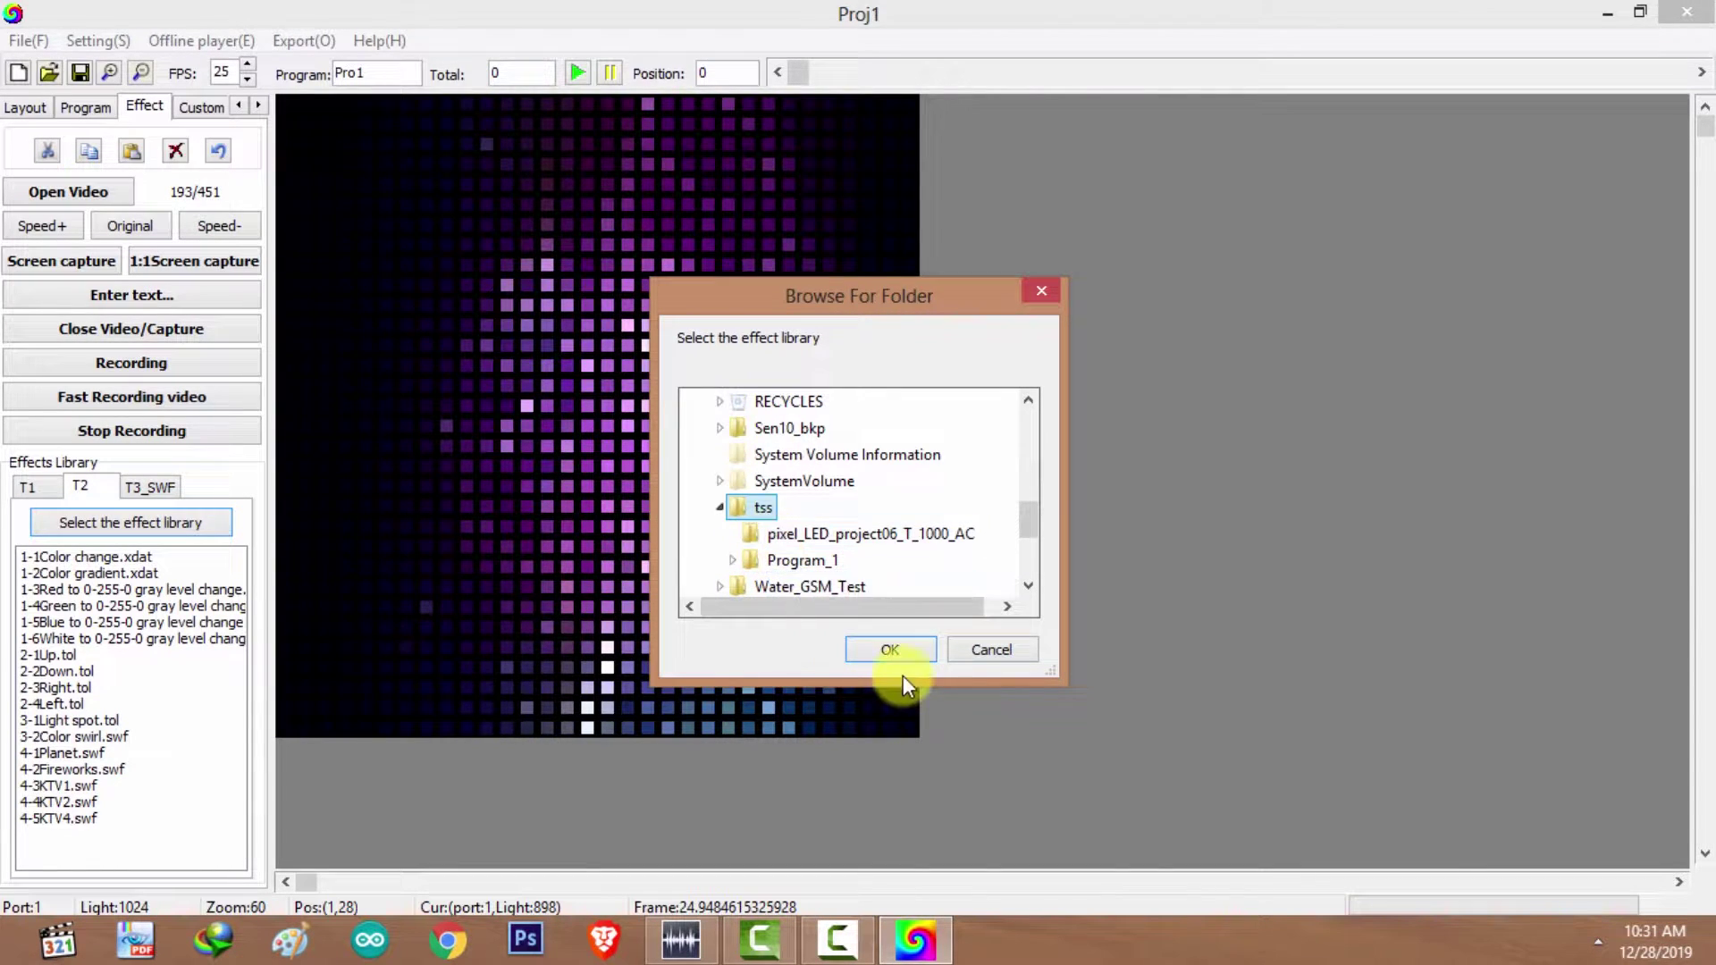
pyautogui.click(889, 648)
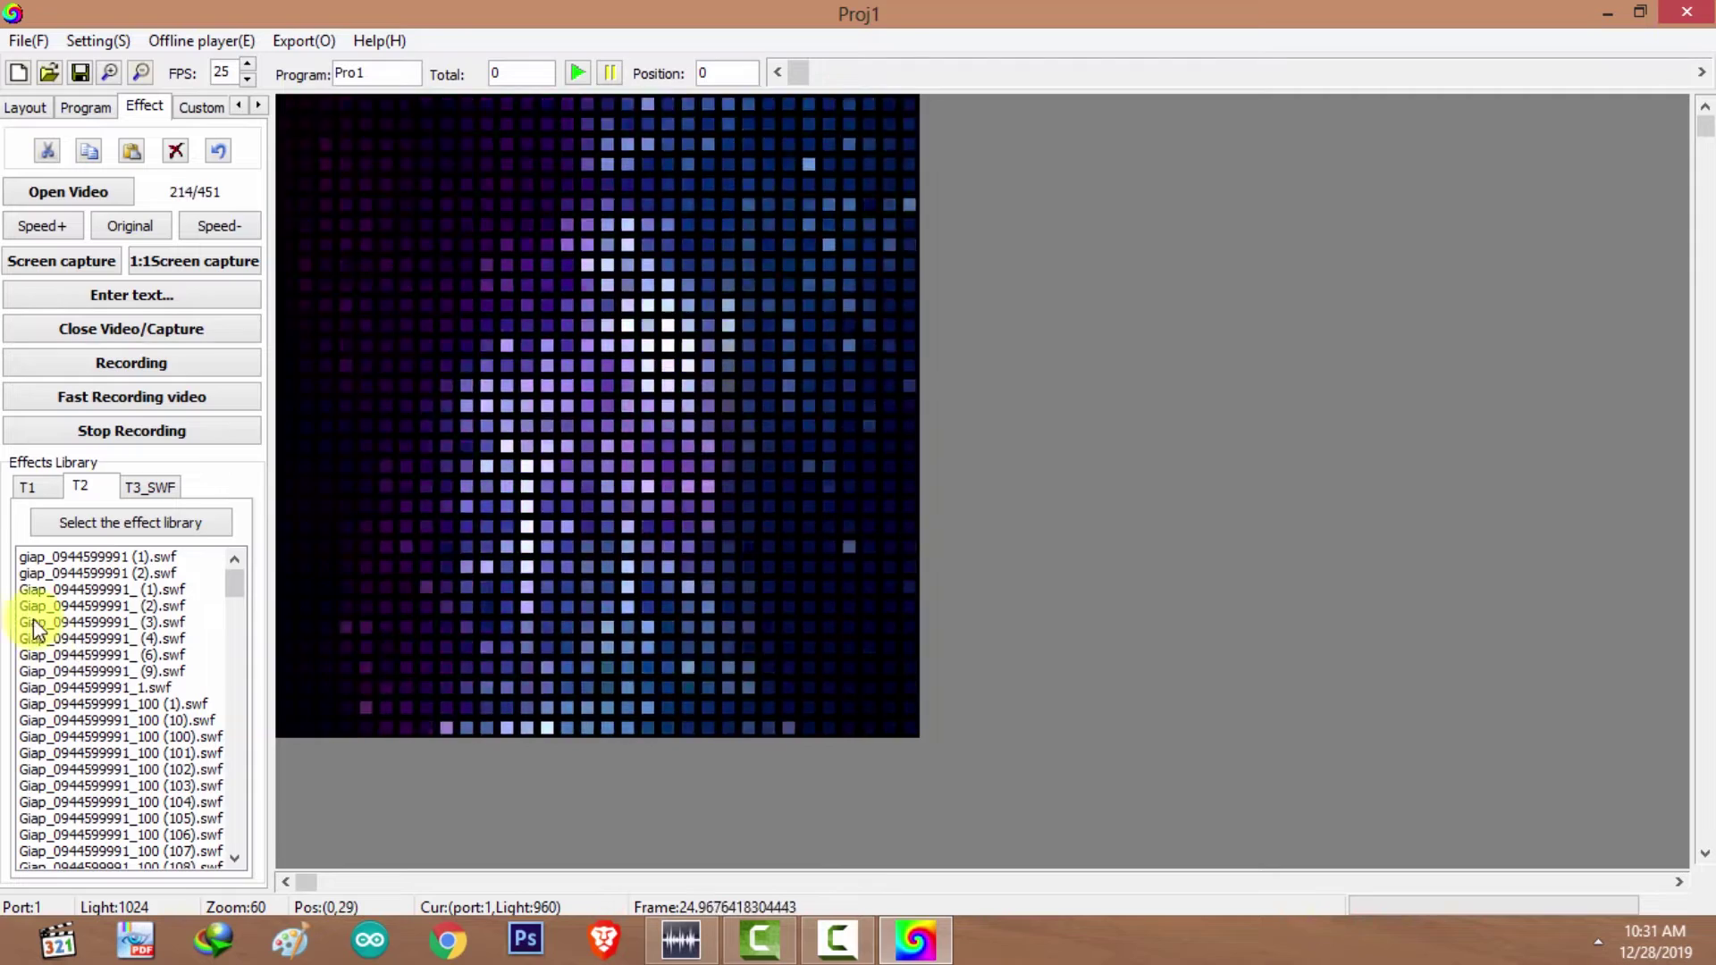
# Play the T2 effects ending in _ (2).swf and _100 (101).swf, slow the playback down and restore its original speed.
pyautogui.moveTo(235, 584)
pyautogui.mouseDown()
pyautogui.moveTo(233, 850)
pyautogui.moveTo(242, 563)
pyautogui.mouseUp()
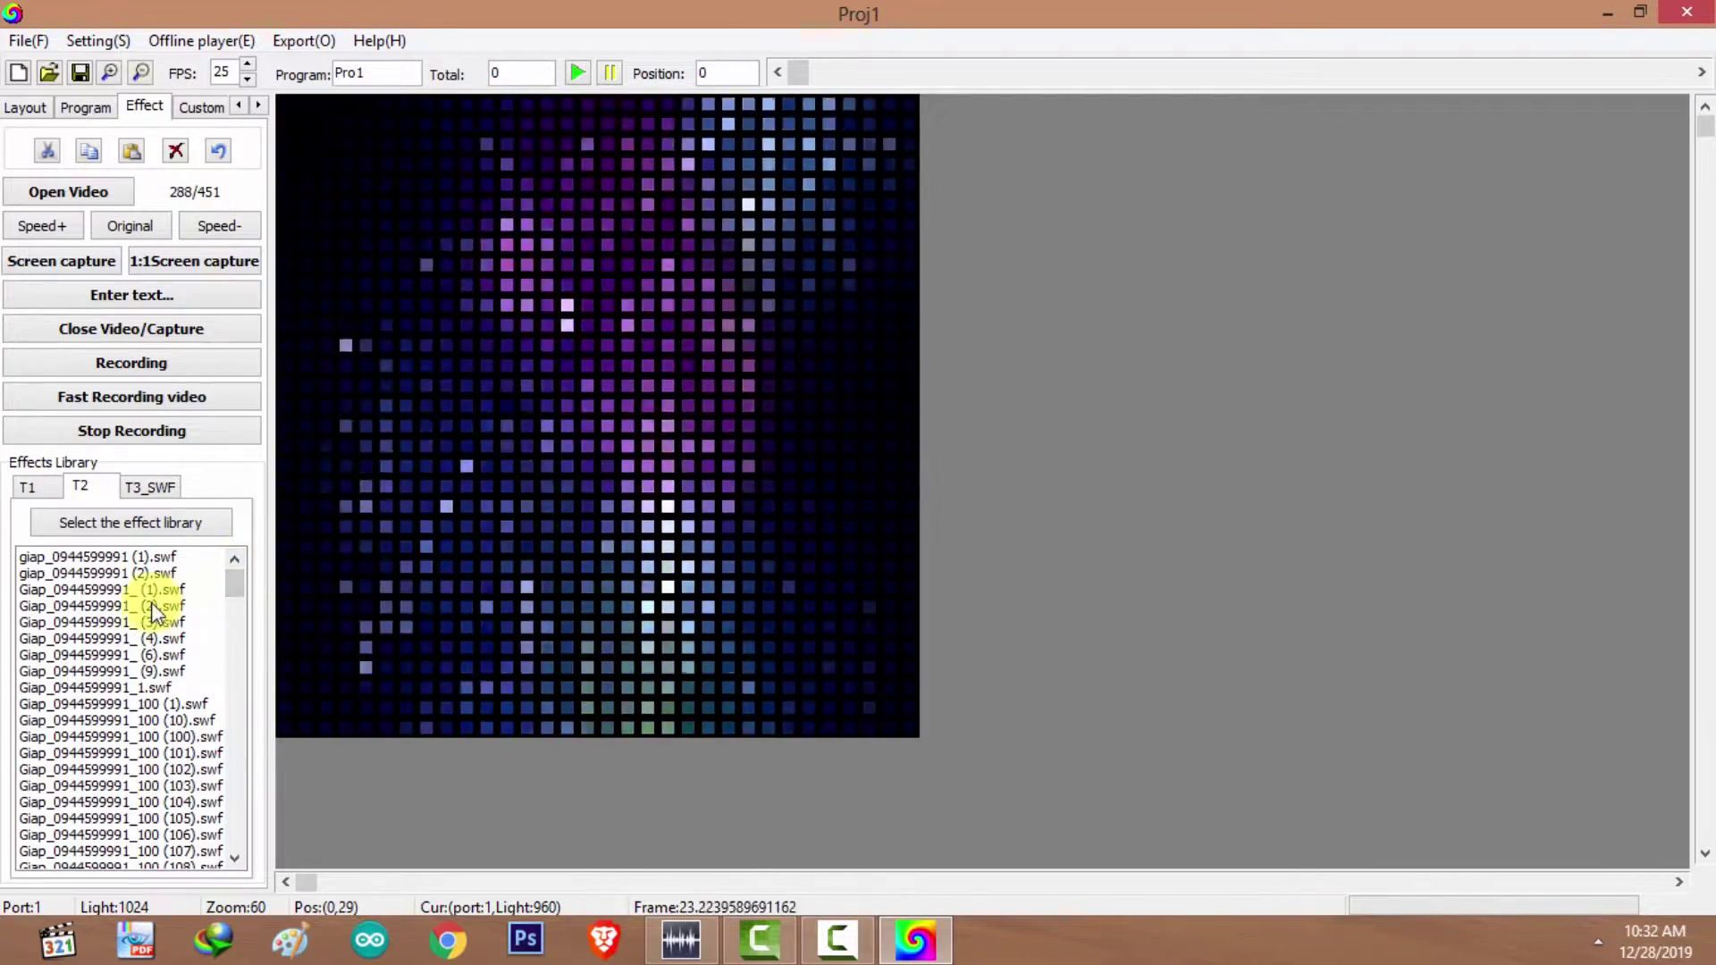
pyautogui.click(112, 606)
pyautogui.click(121, 752)
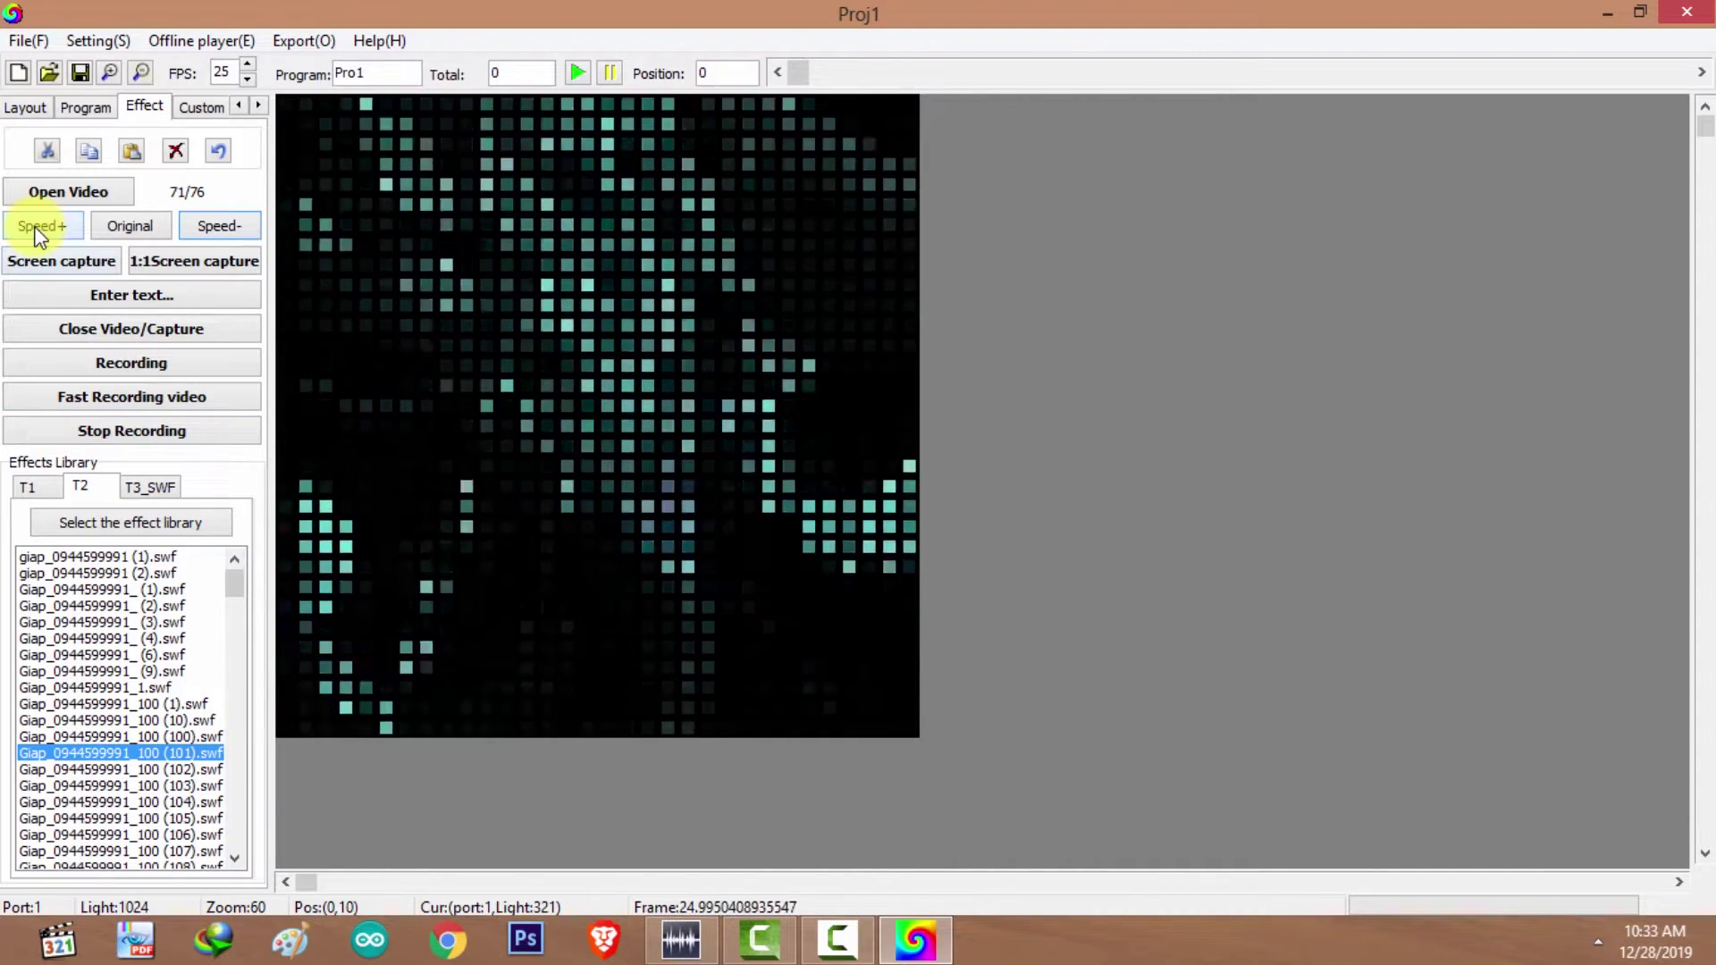
pyautogui.click(229, 220)
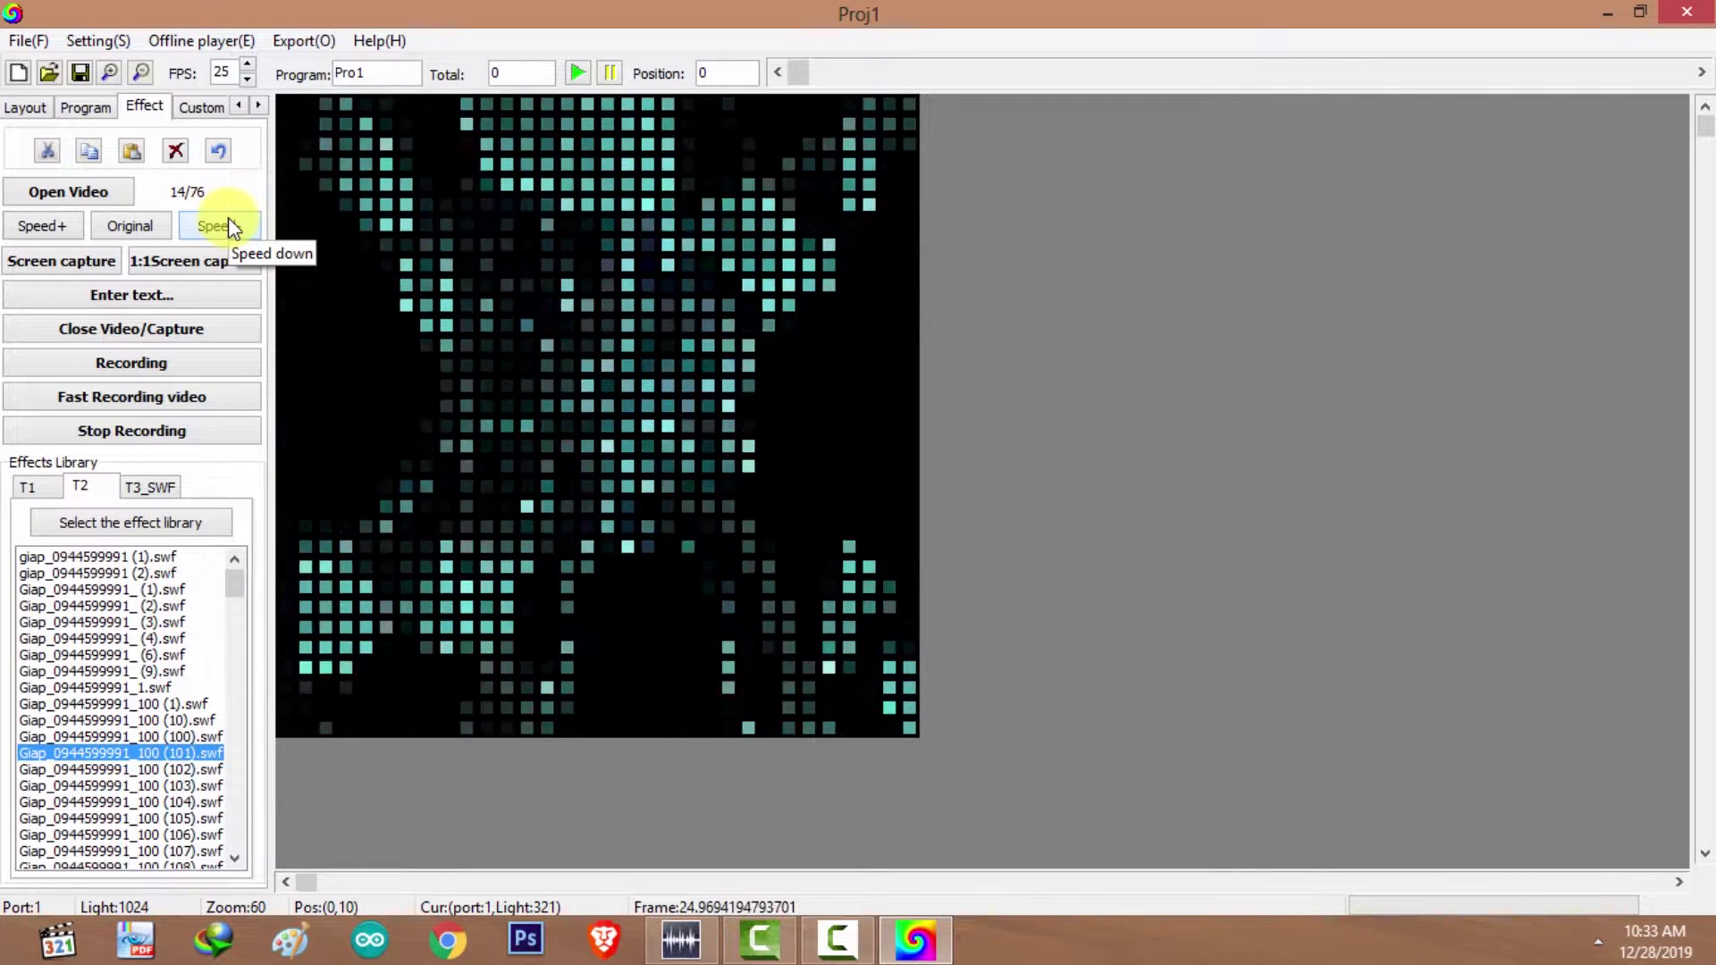
pyautogui.click(133, 223)
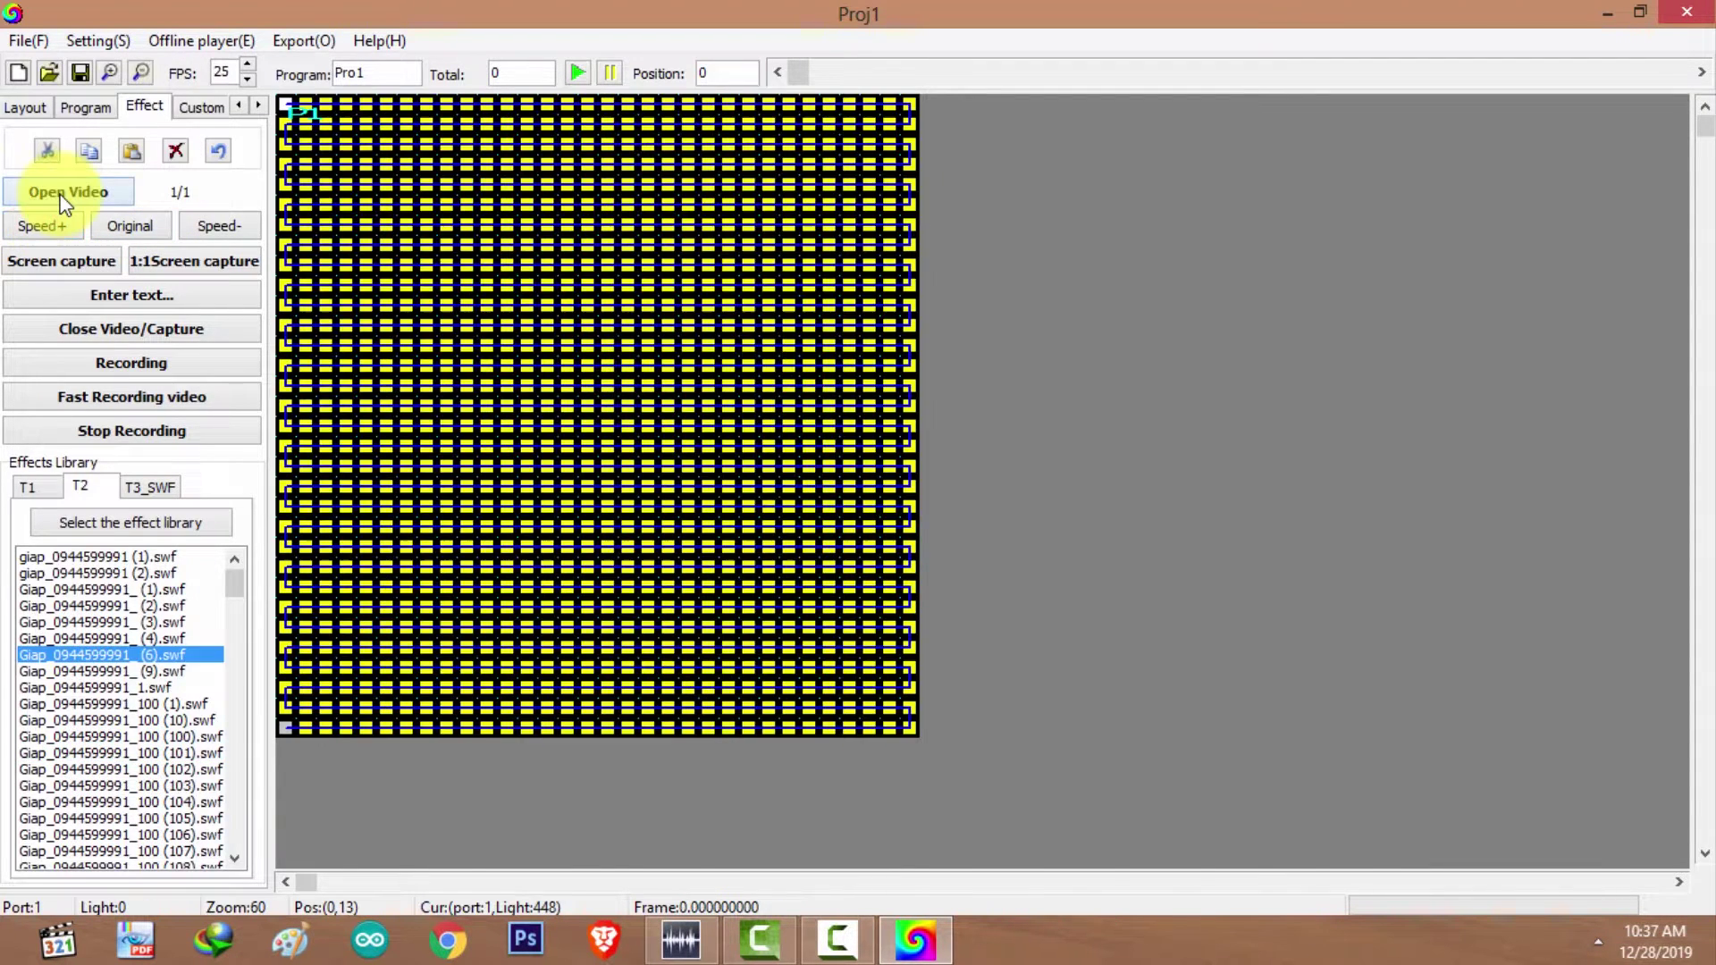
pyautogui.click(62, 199)
pyautogui.click(420, 310)
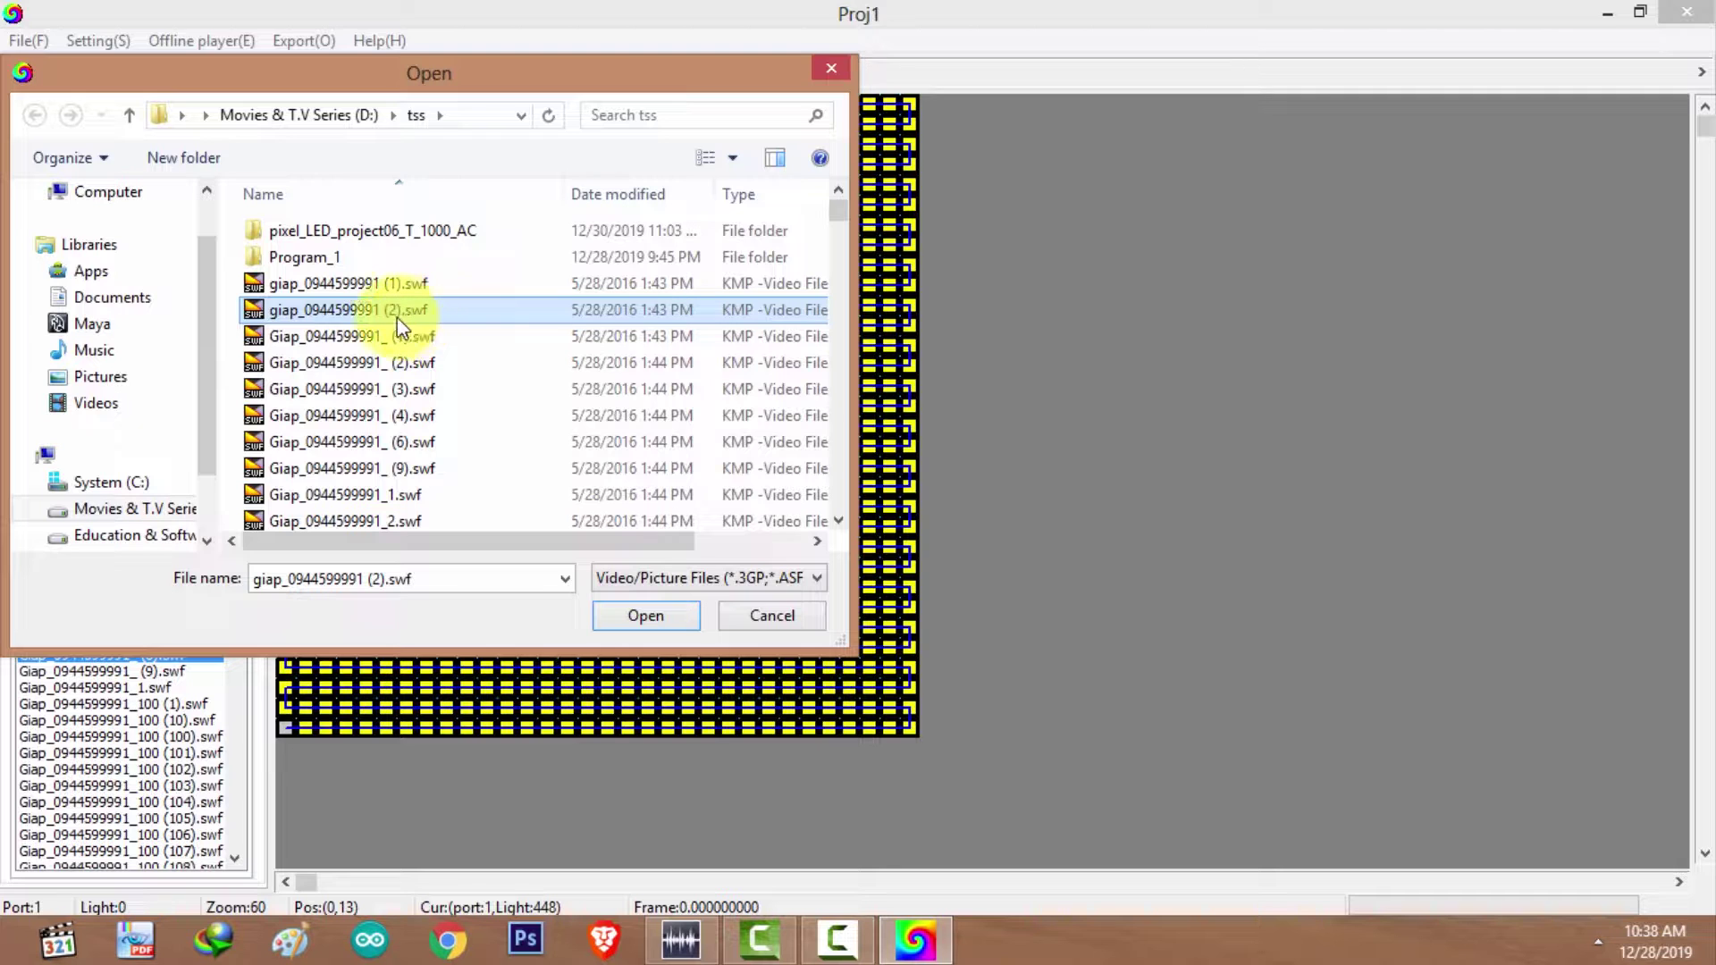
pyautogui.click(820, 615)
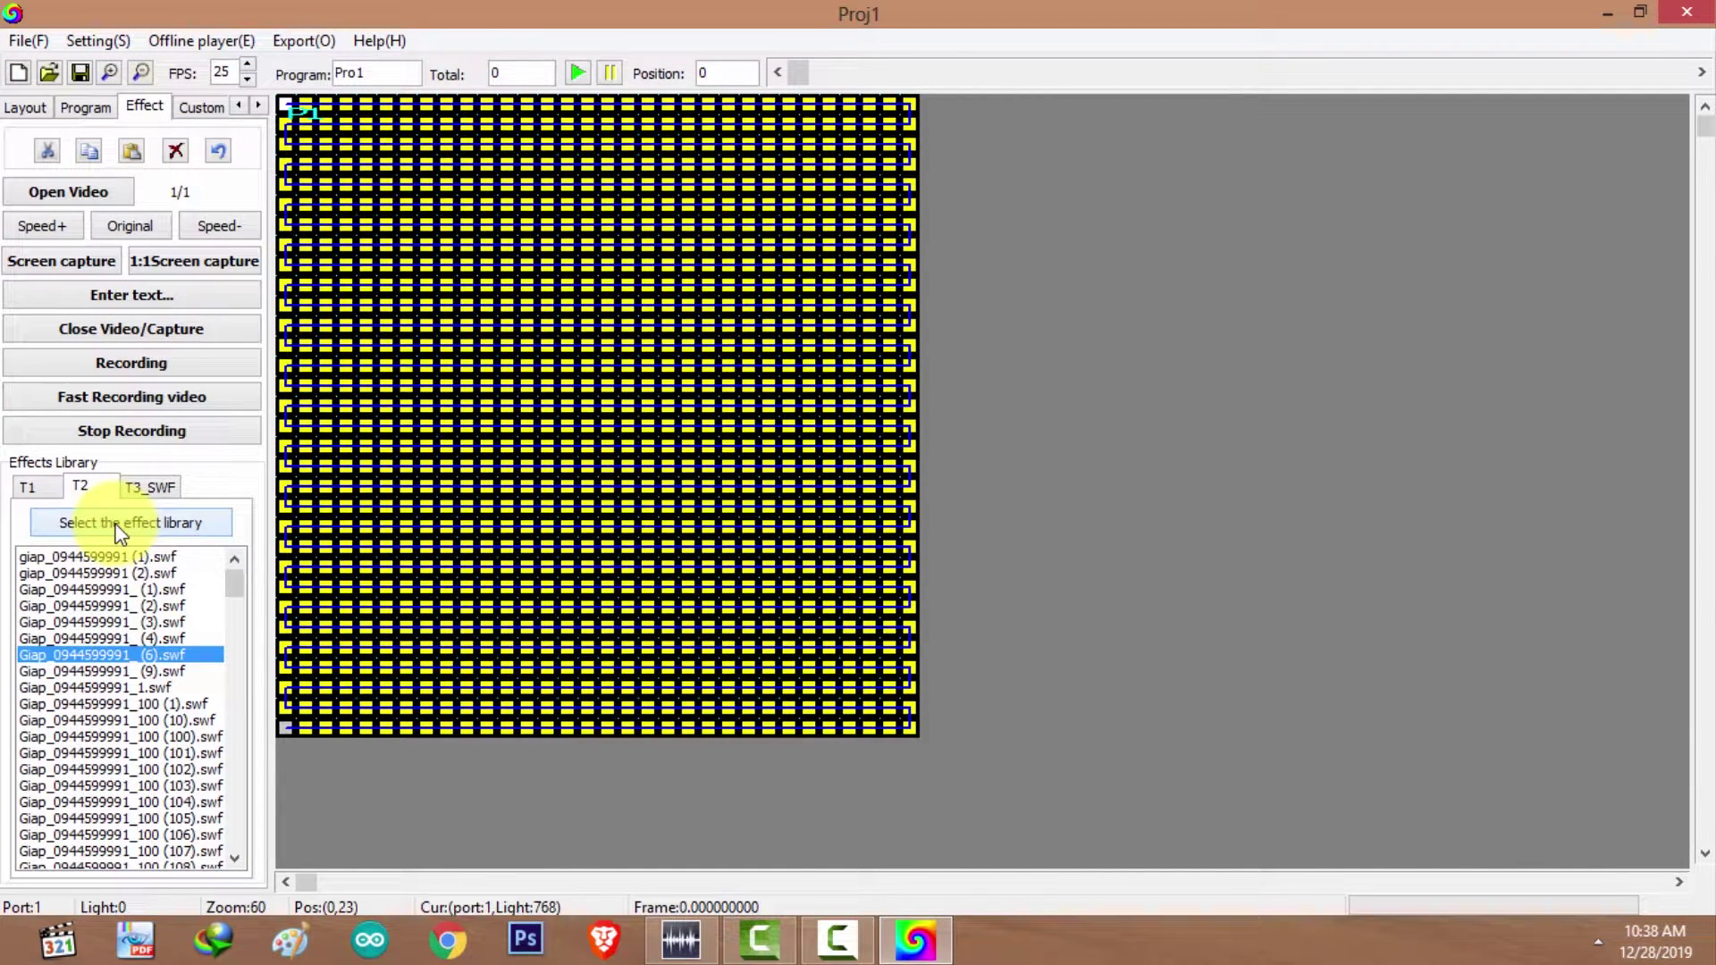
pyautogui.click(27, 487)
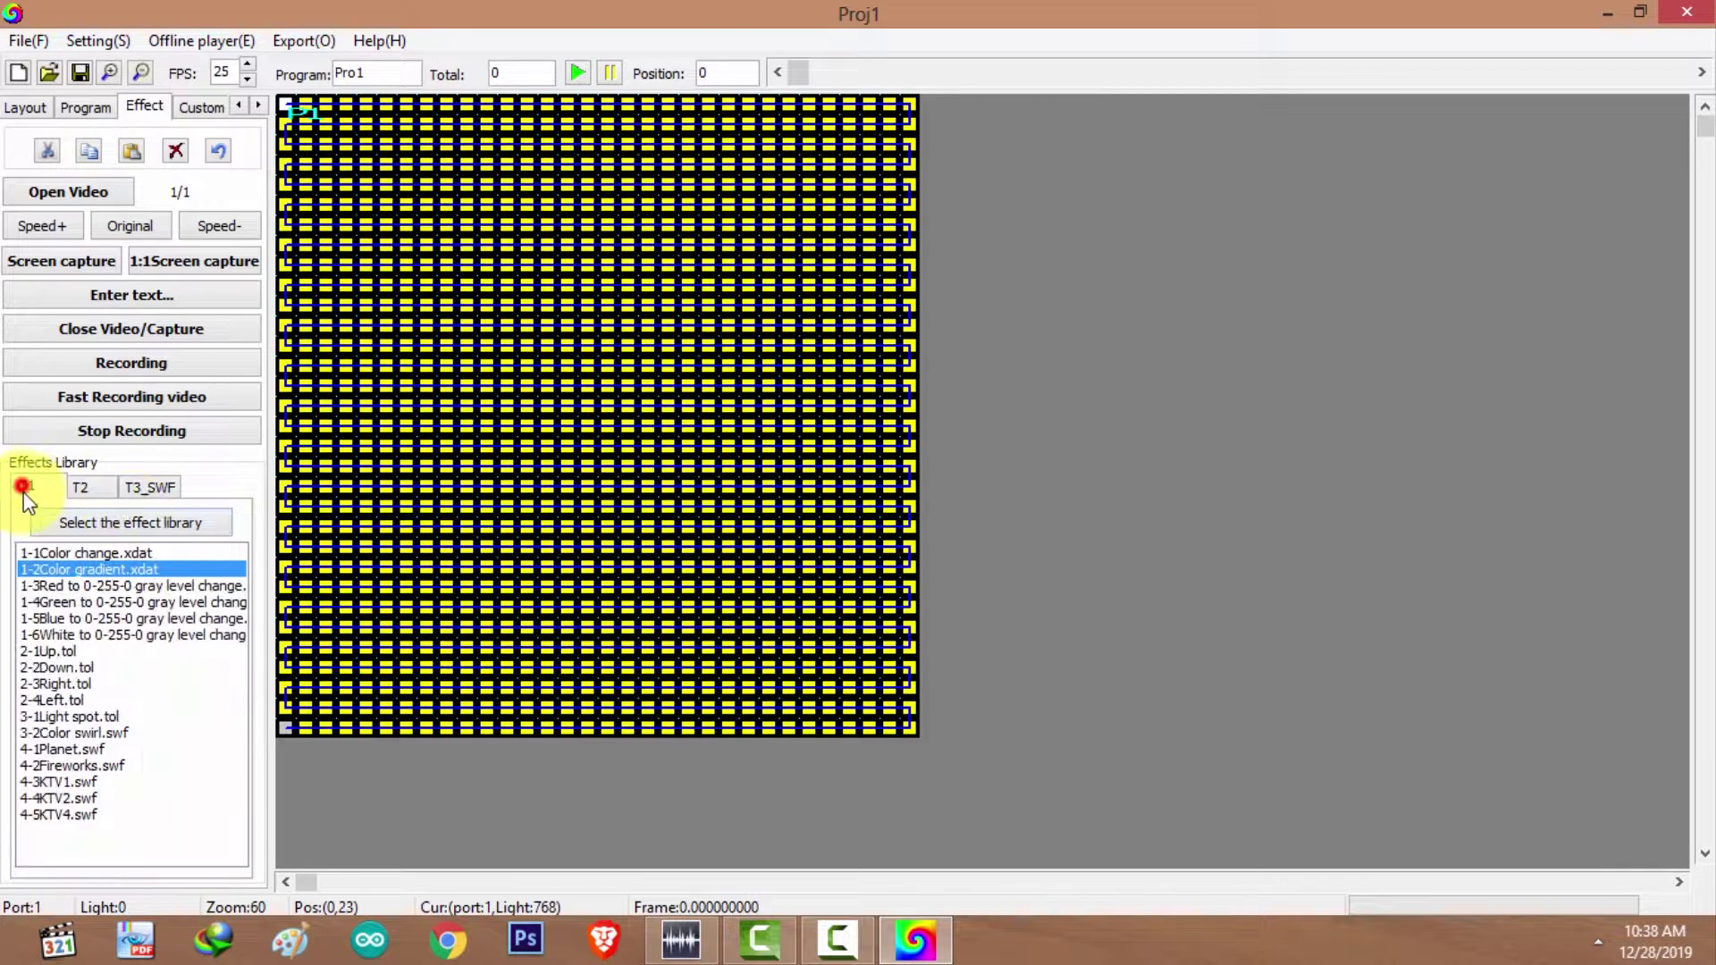
# Open the video file ending in _21.swf from the tss folder on the light layout.
pyautogui.click(45, 191)
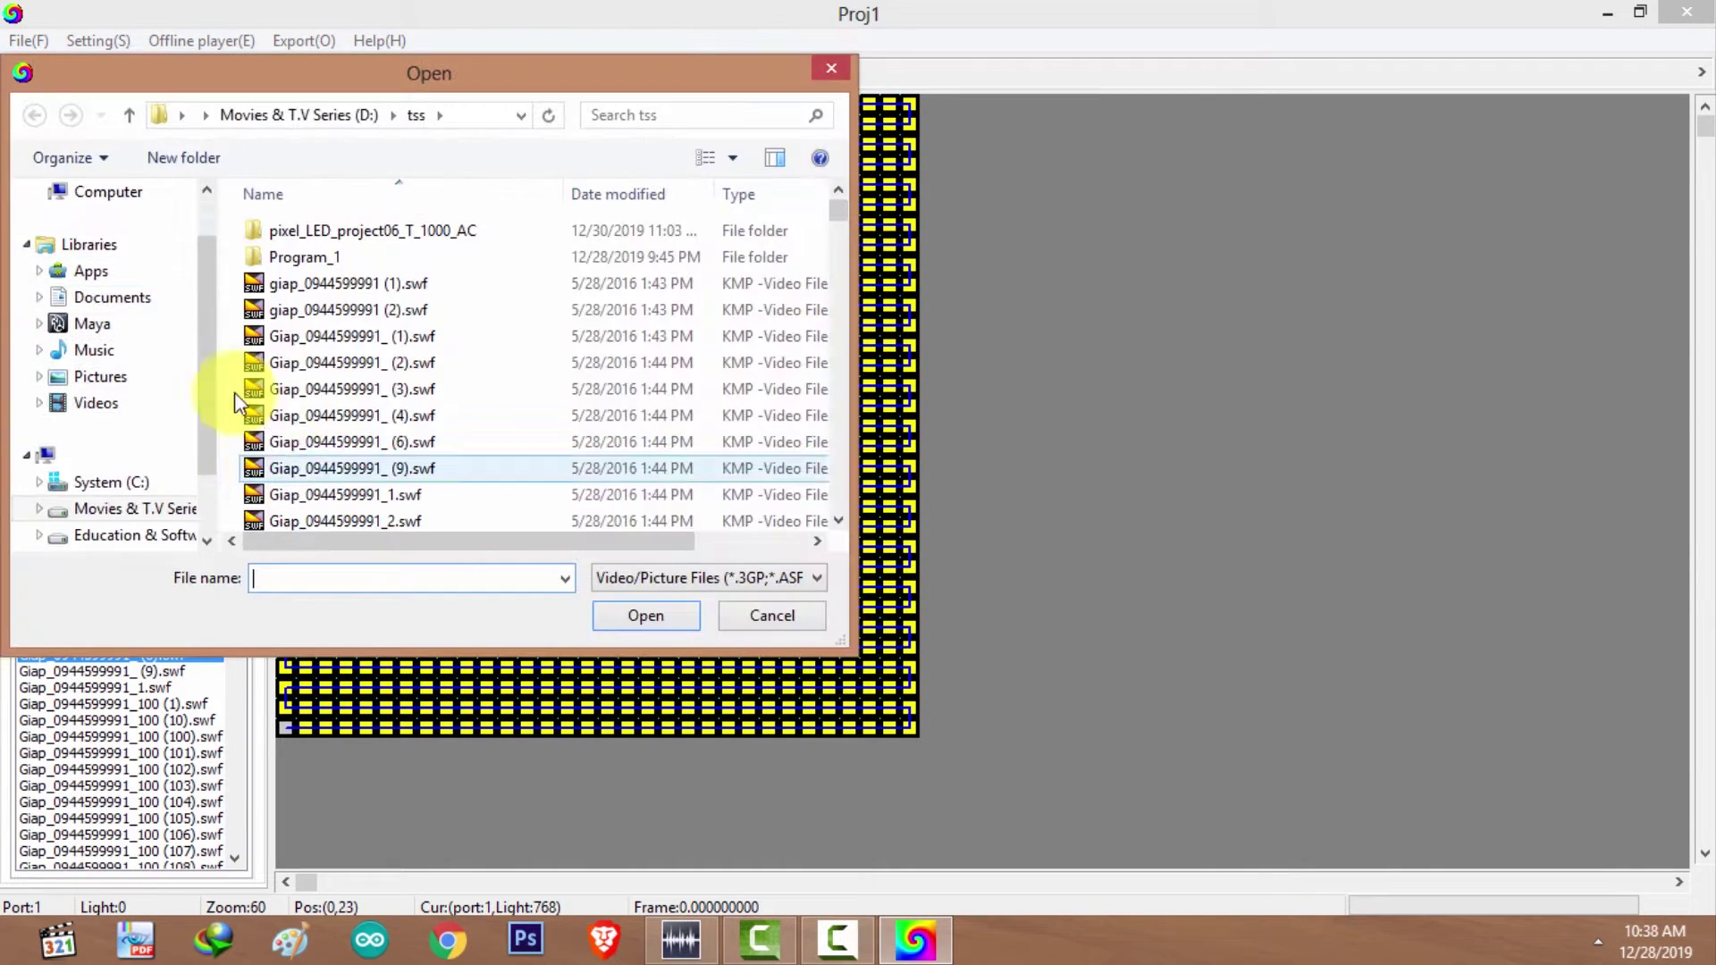
pyautogui.click(345, 493)
pyautogui.scroll(-5, 345, 491)
pyautogui.click(341, 496)
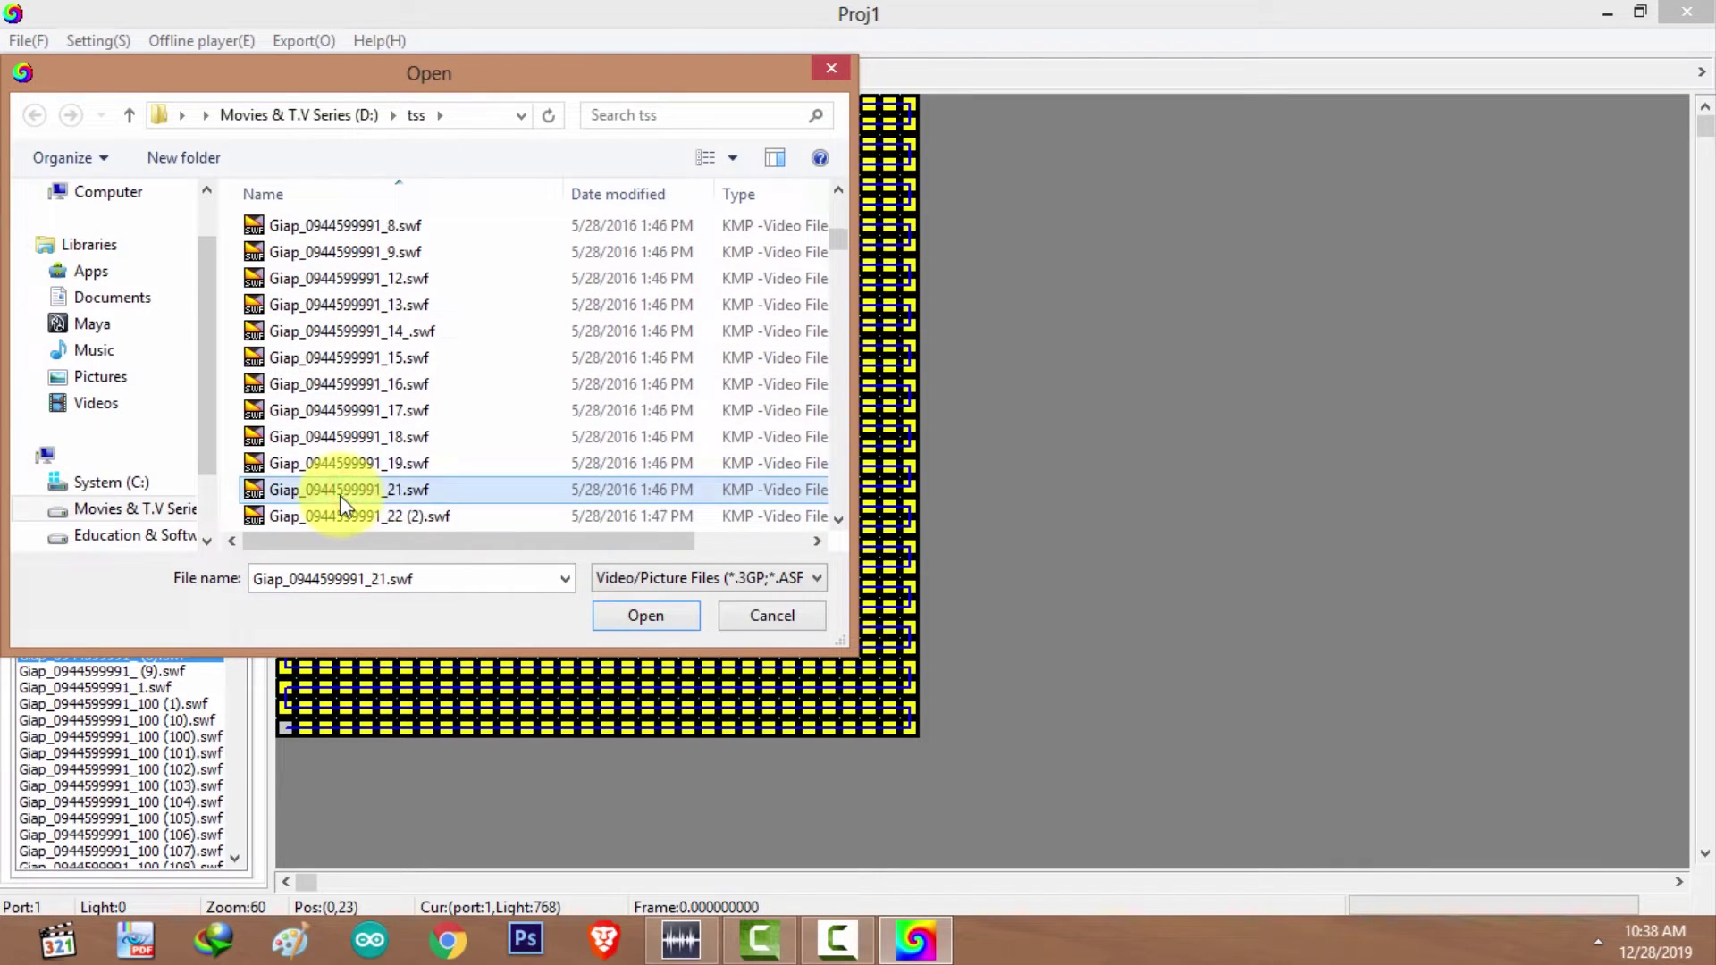
pyautogui.click(682, 622)
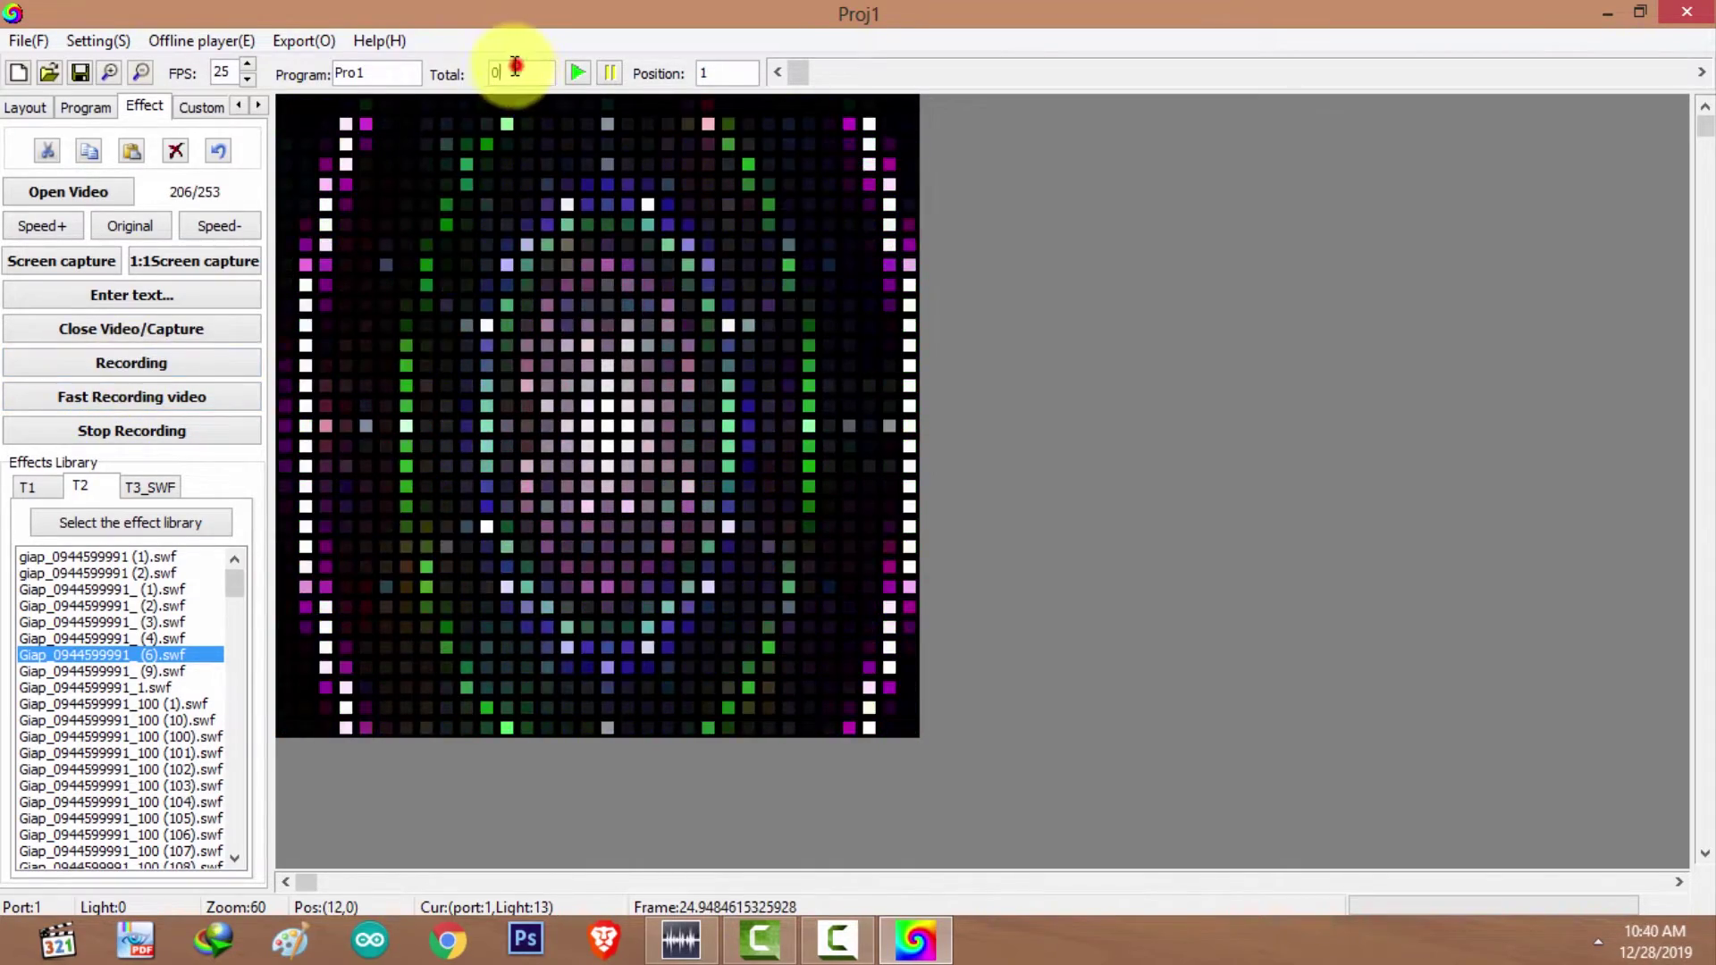
# Record about 221 frames of the playing effect into program Pro1 and stop the recording.
pyautogui.doubleClick(516, 70)
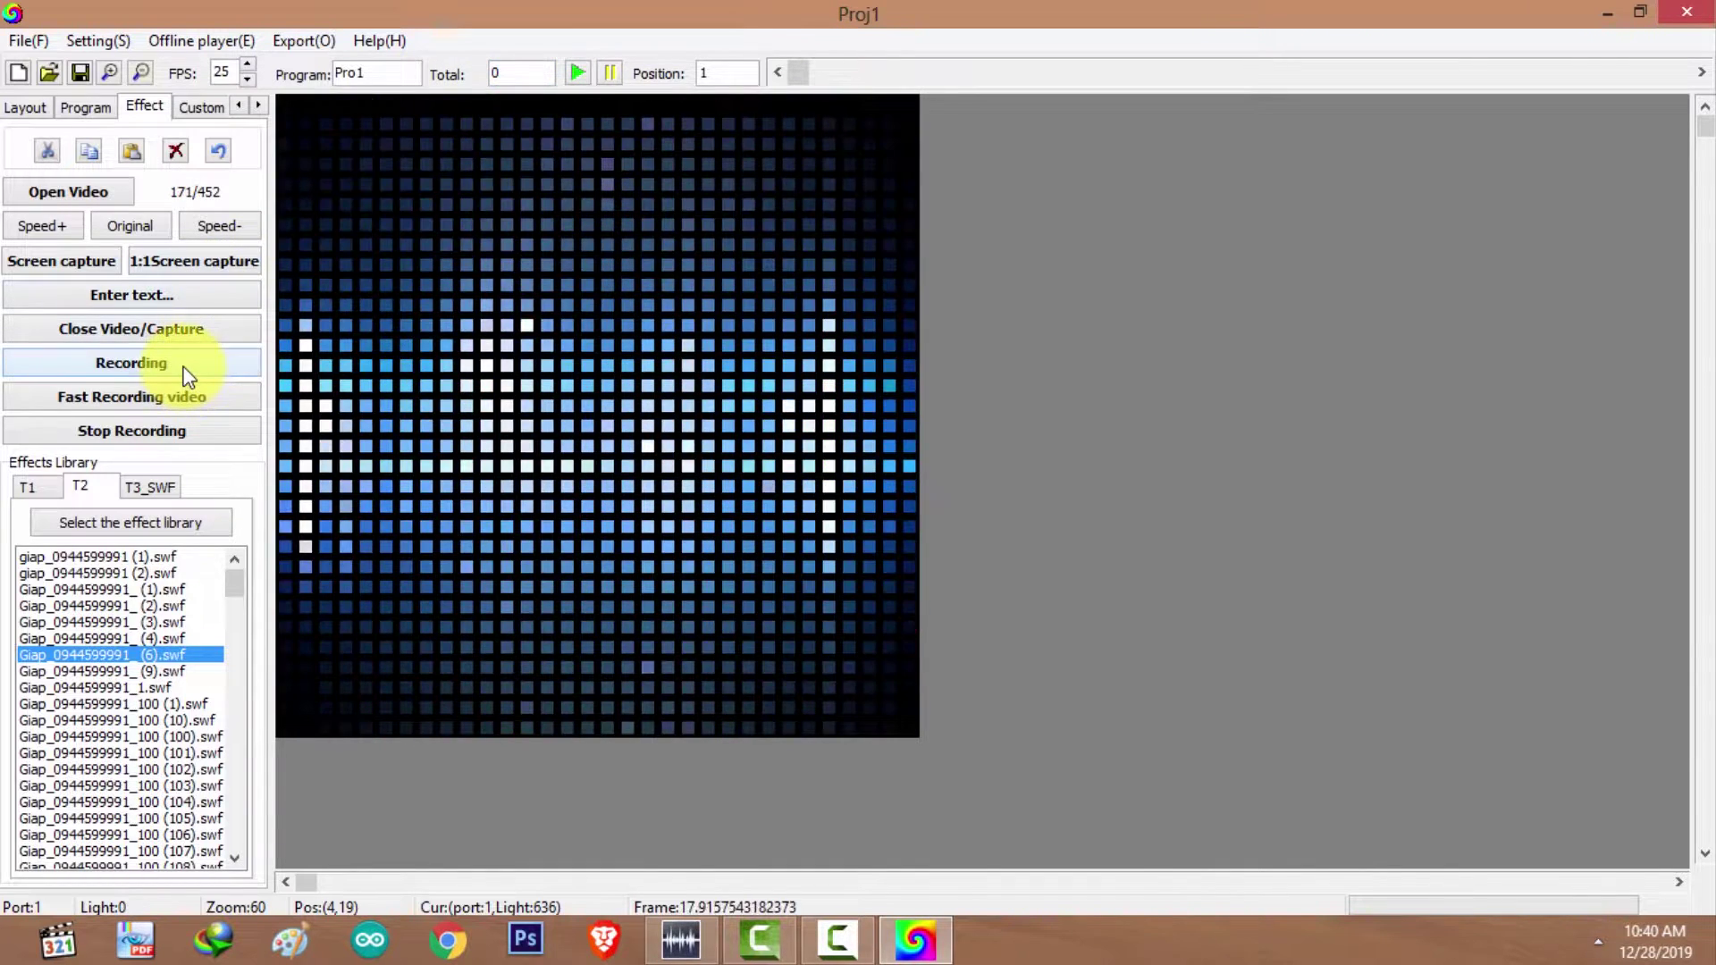
pyautogui.click(184, 367)
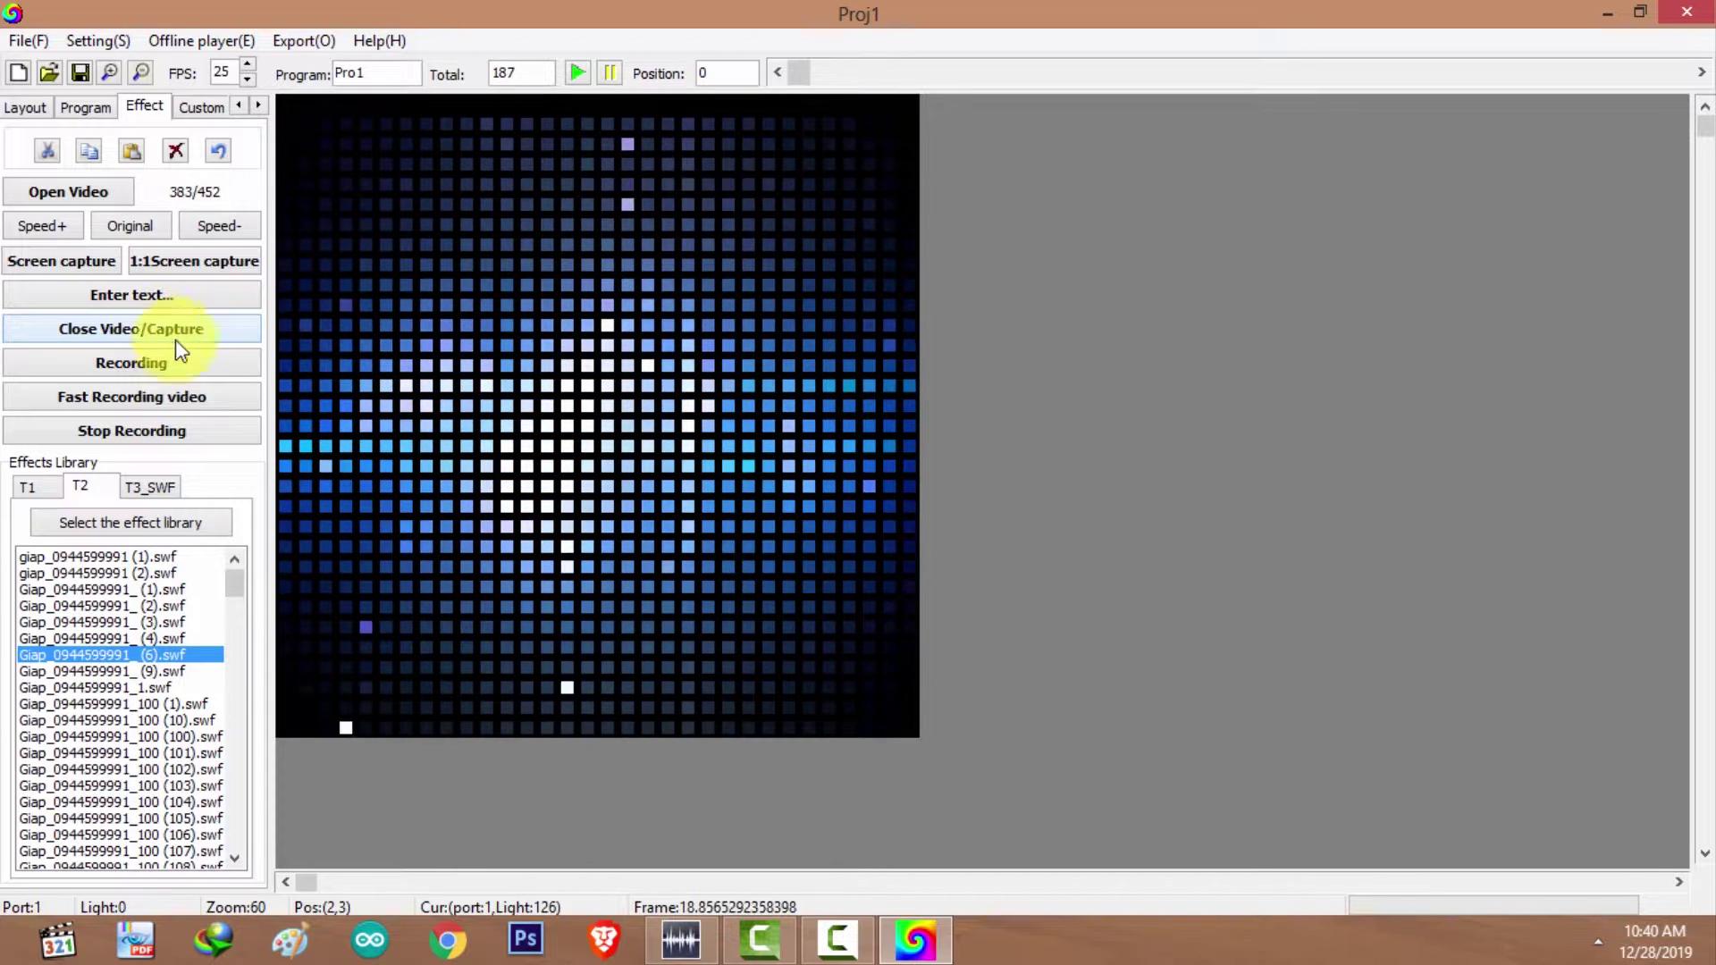
pyautogui.click(184, 431)
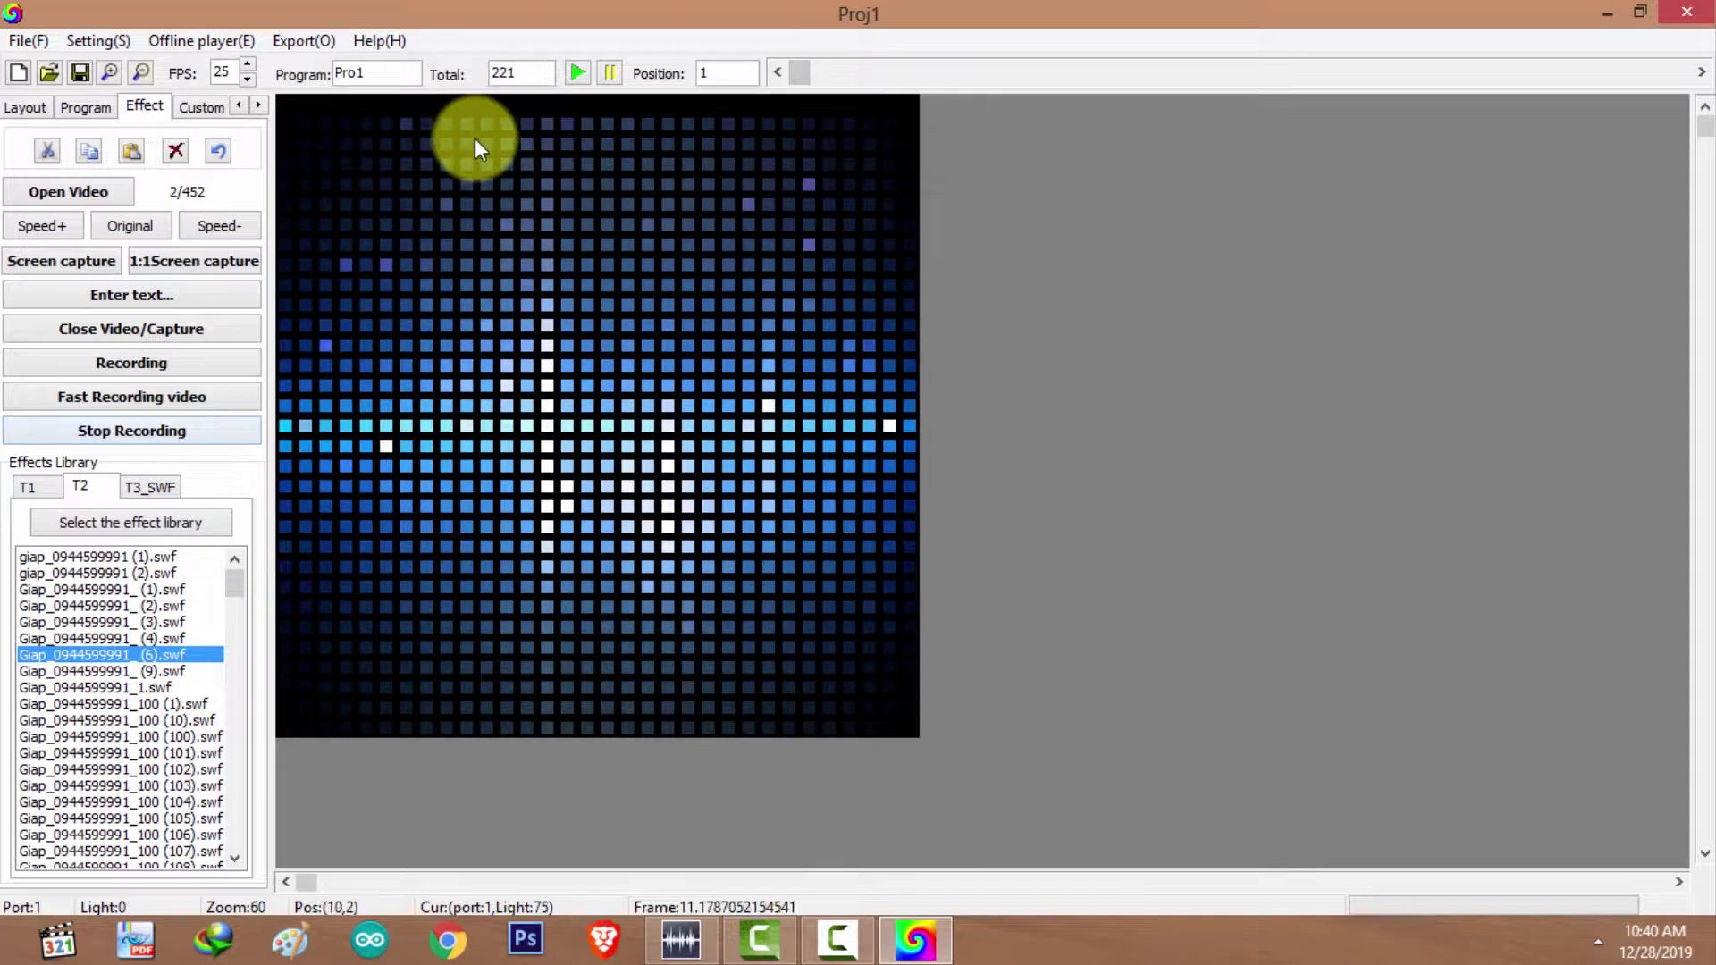
pyautogui.moveTo(527, 71); pyautogui.dragTo(474, 80)
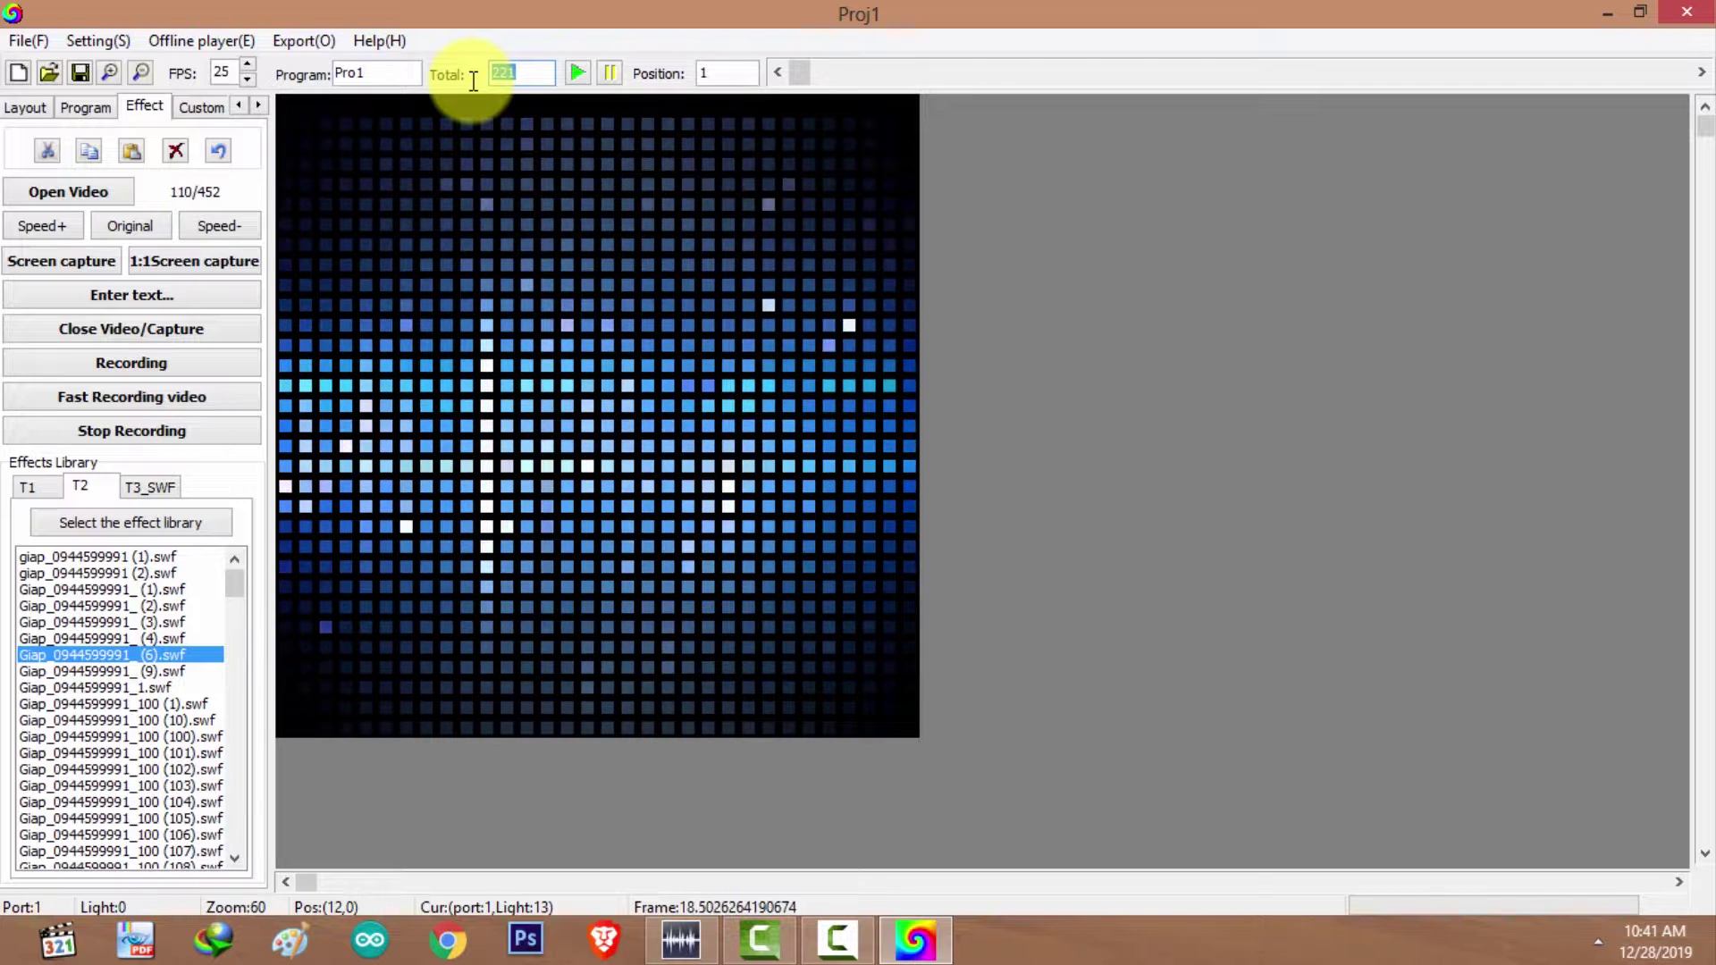
pyautogui.click(447, 109)
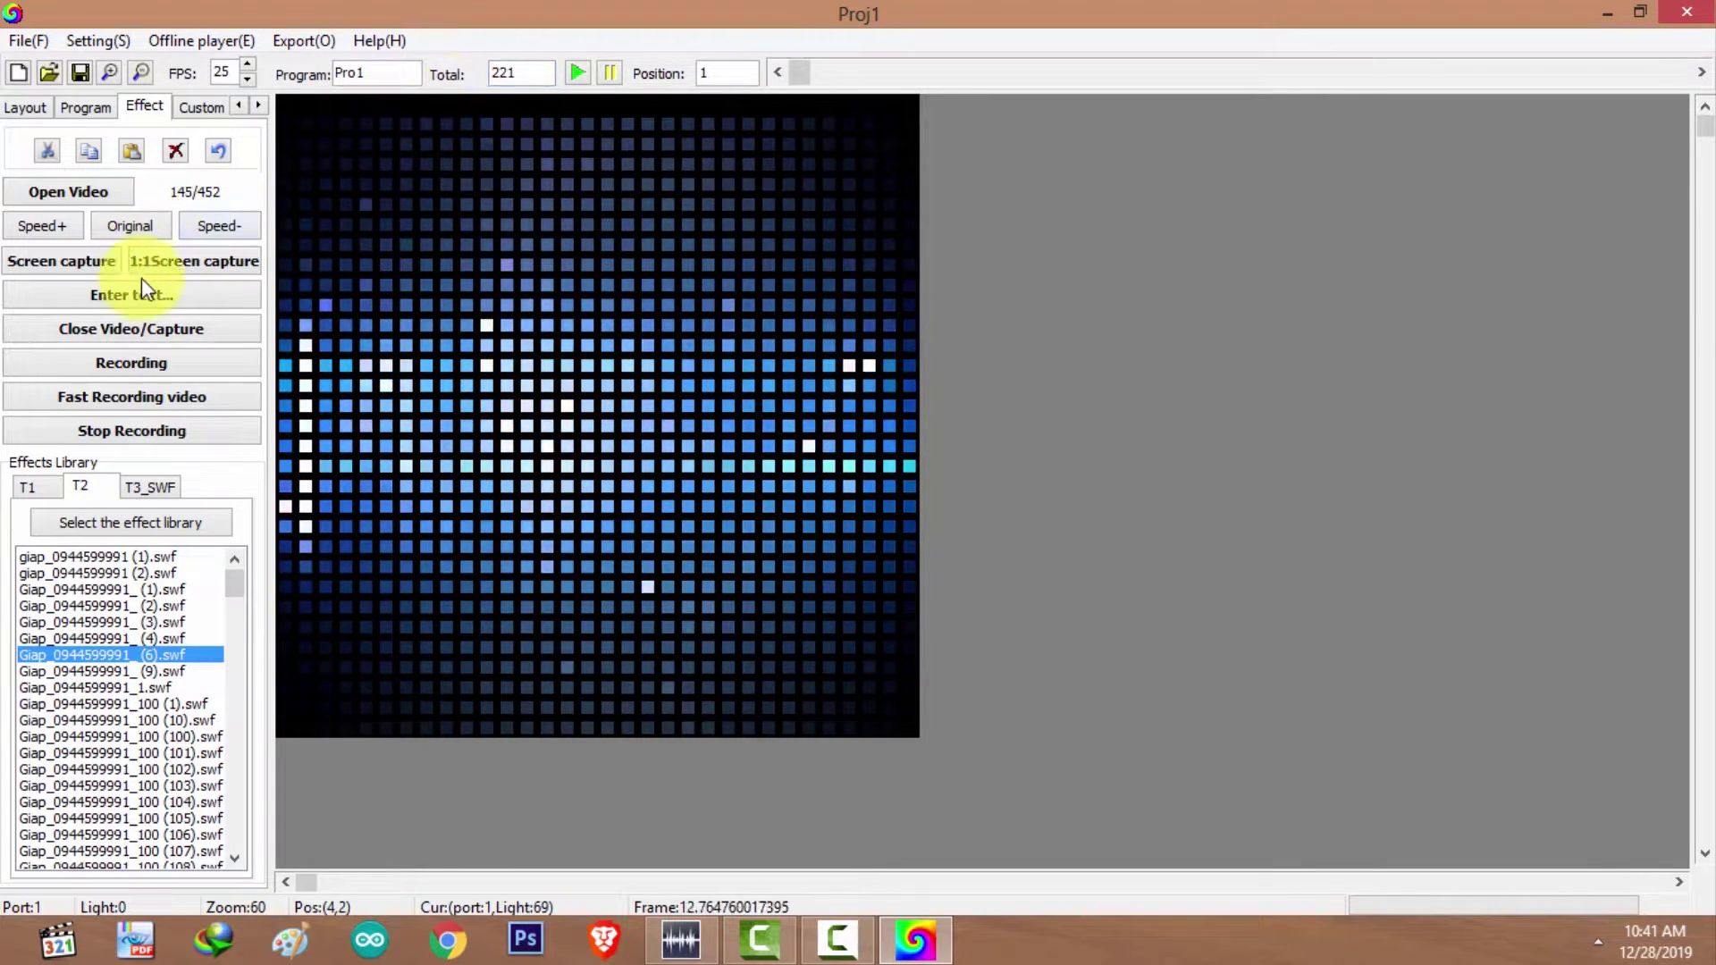
pyautogui.click(200, 391)
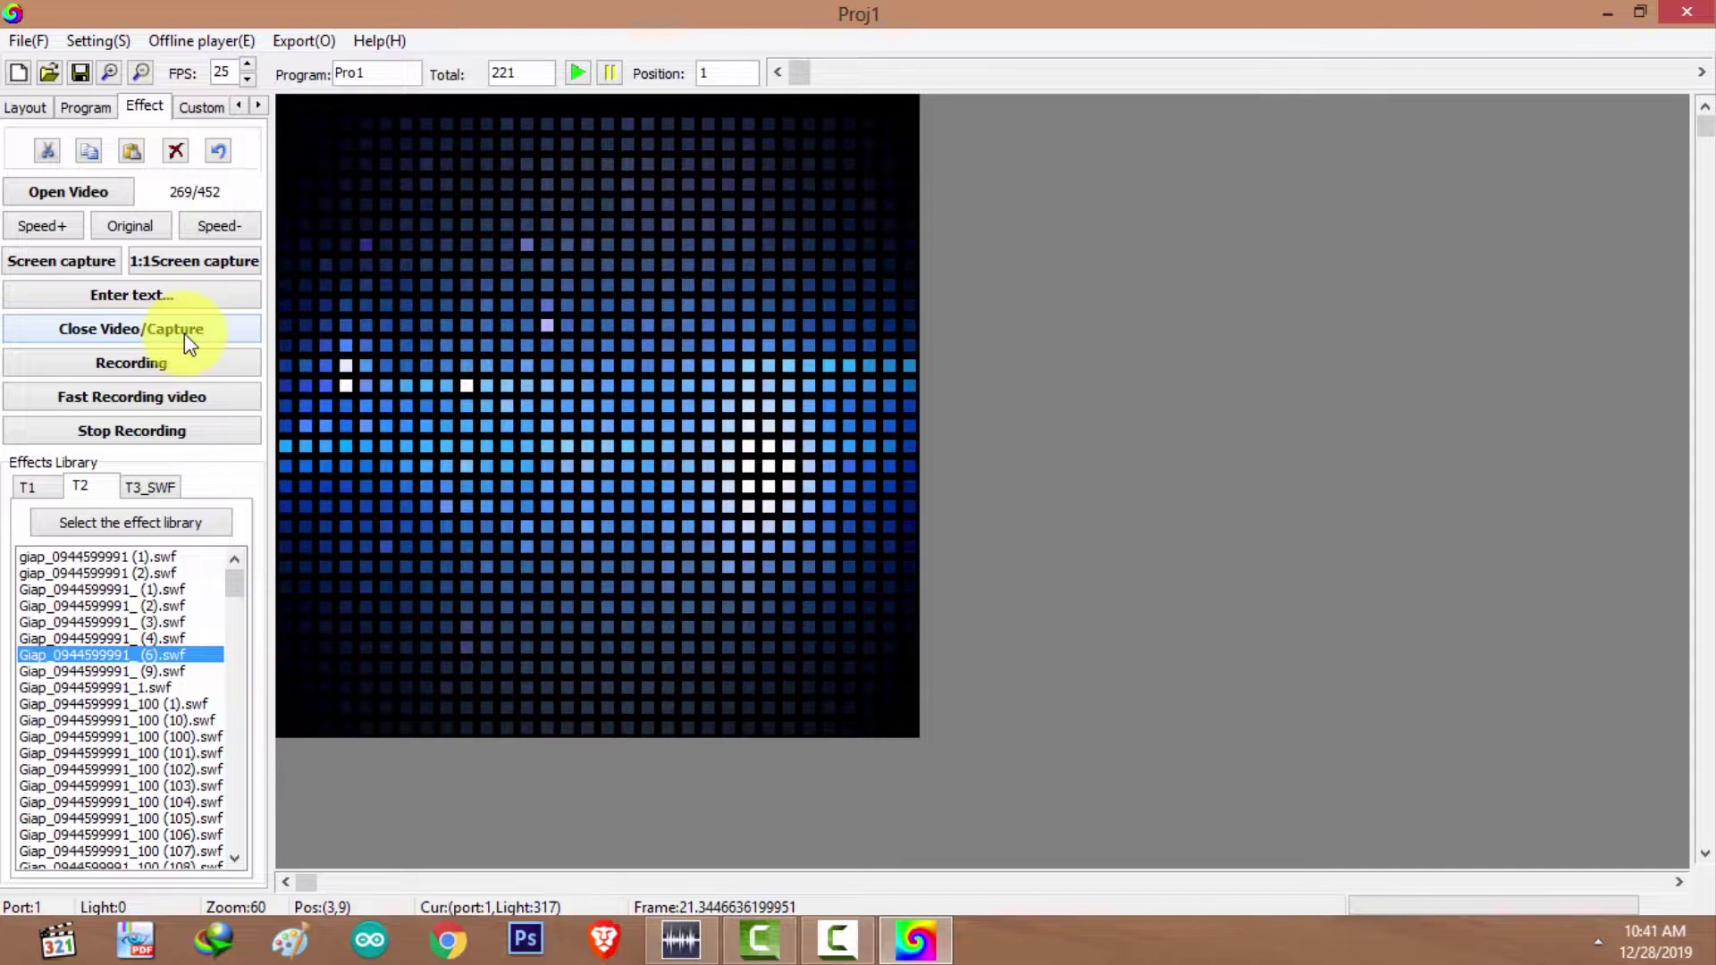
# Preview the recorded program by playing, pausing and scrubbing through its frames, ending at position 1.
pyautogui.click(576, 73)
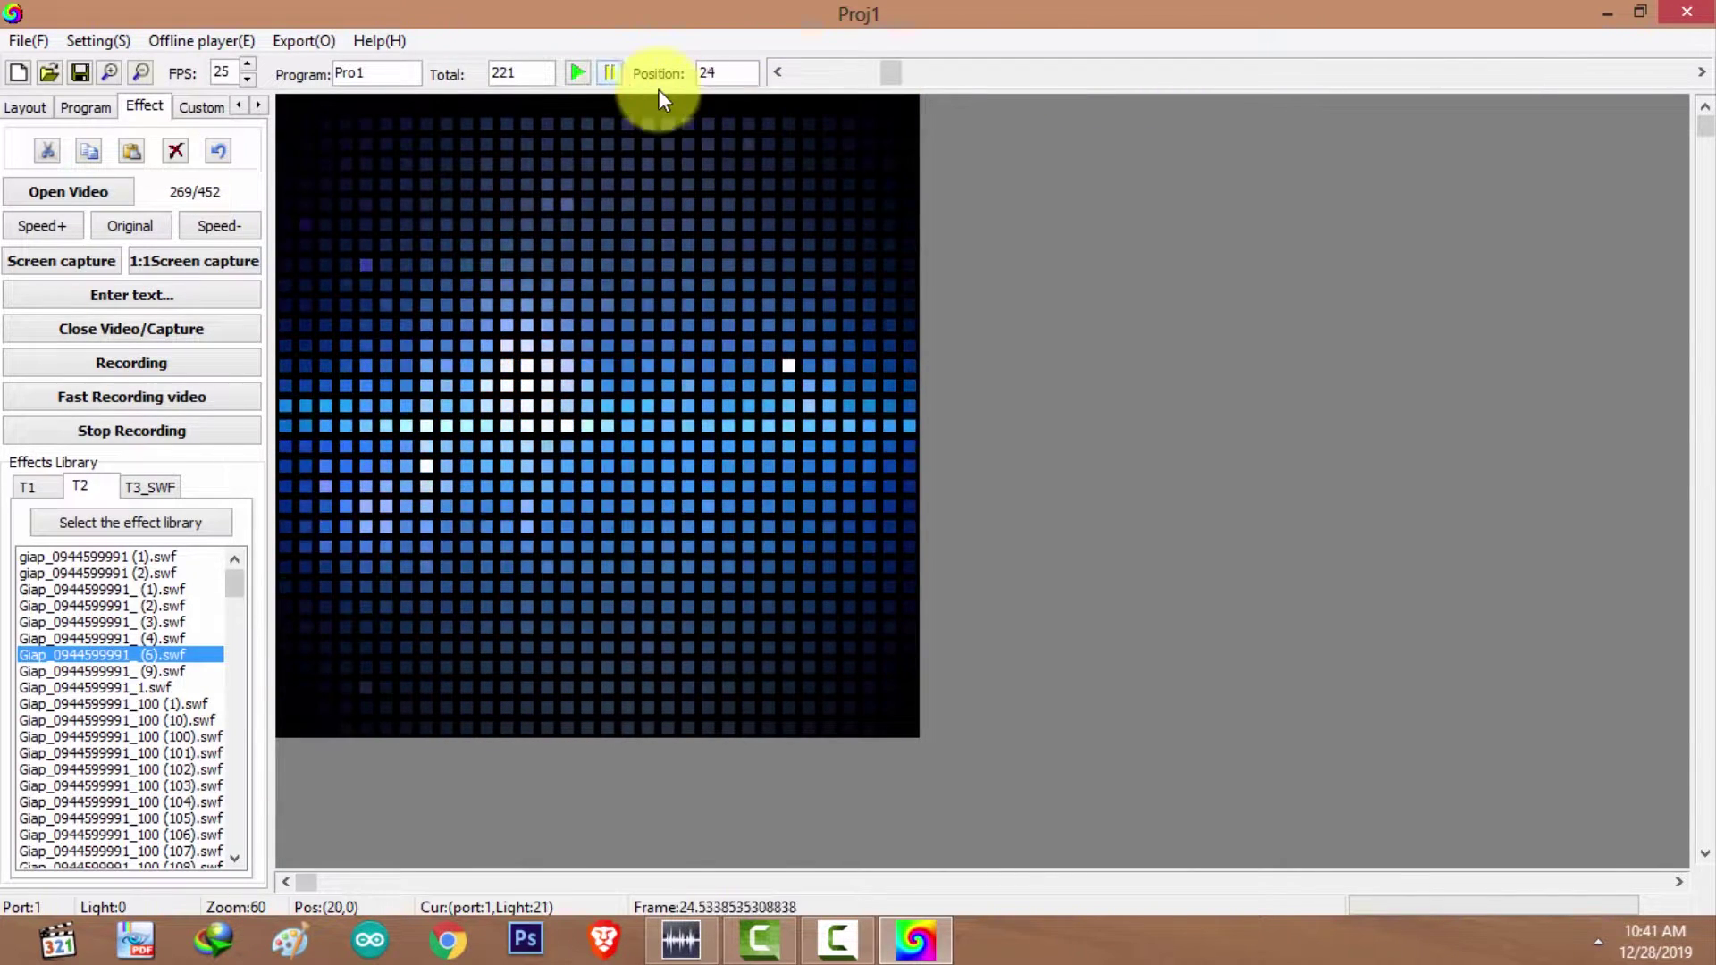
pyautogui.click(604, 77)
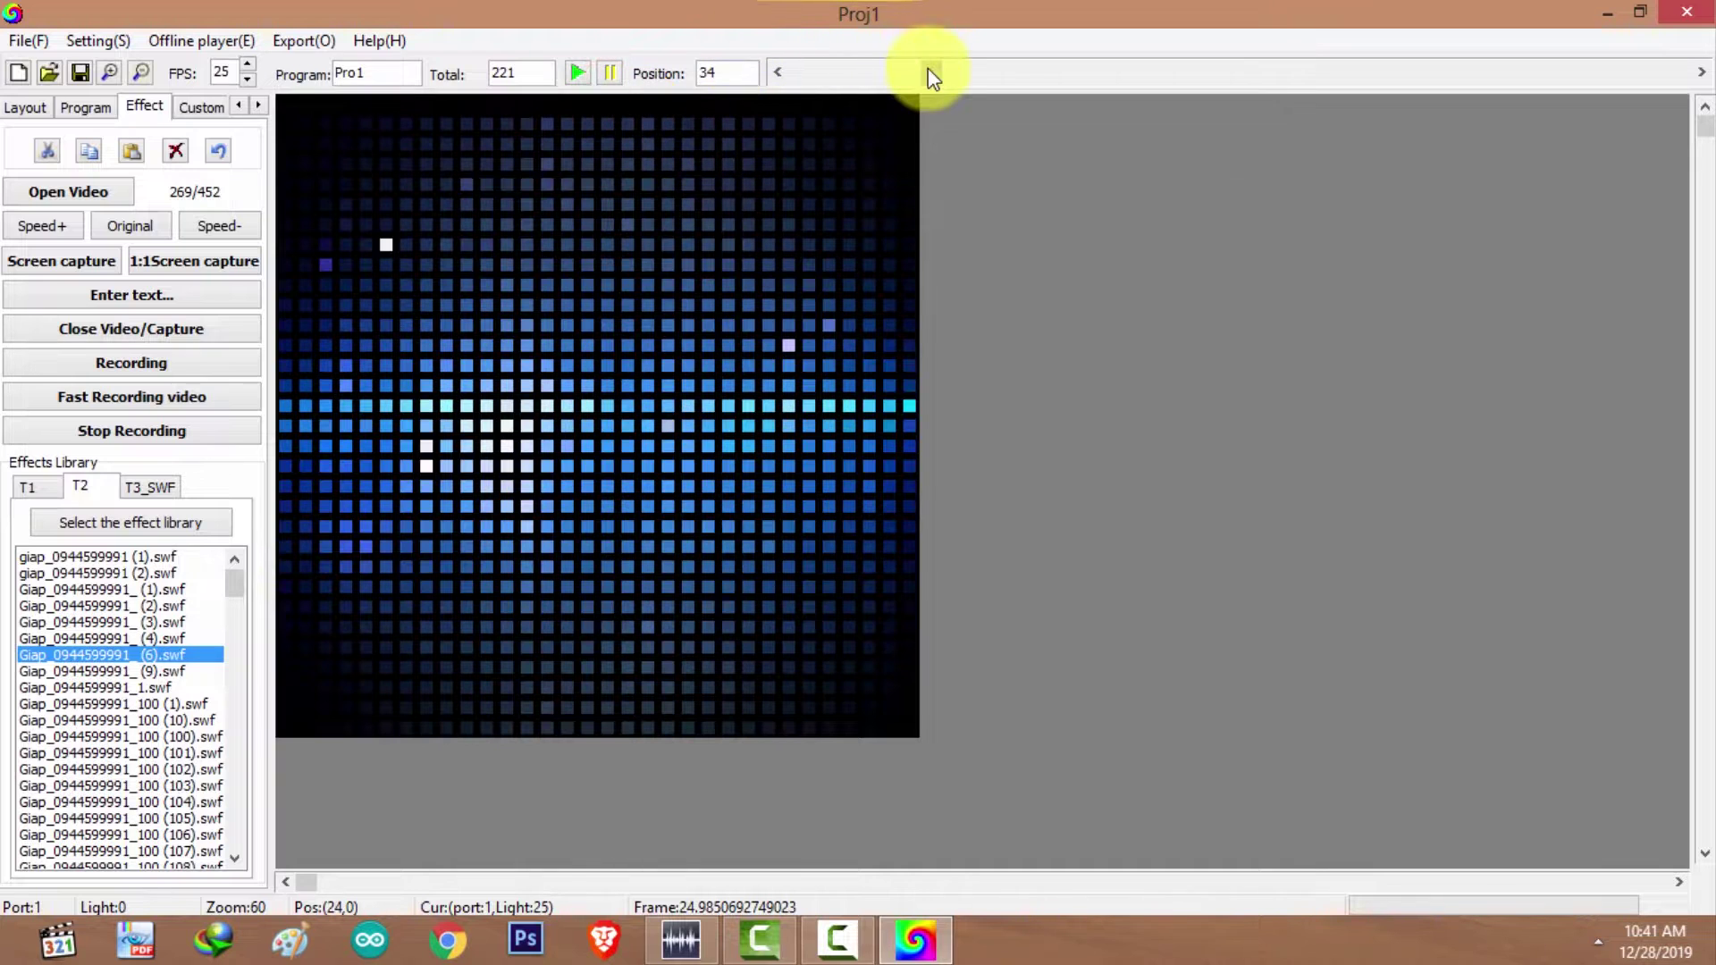
pyautogui.moveTo(785, 73); pyautogui.dragTo(41, 163)
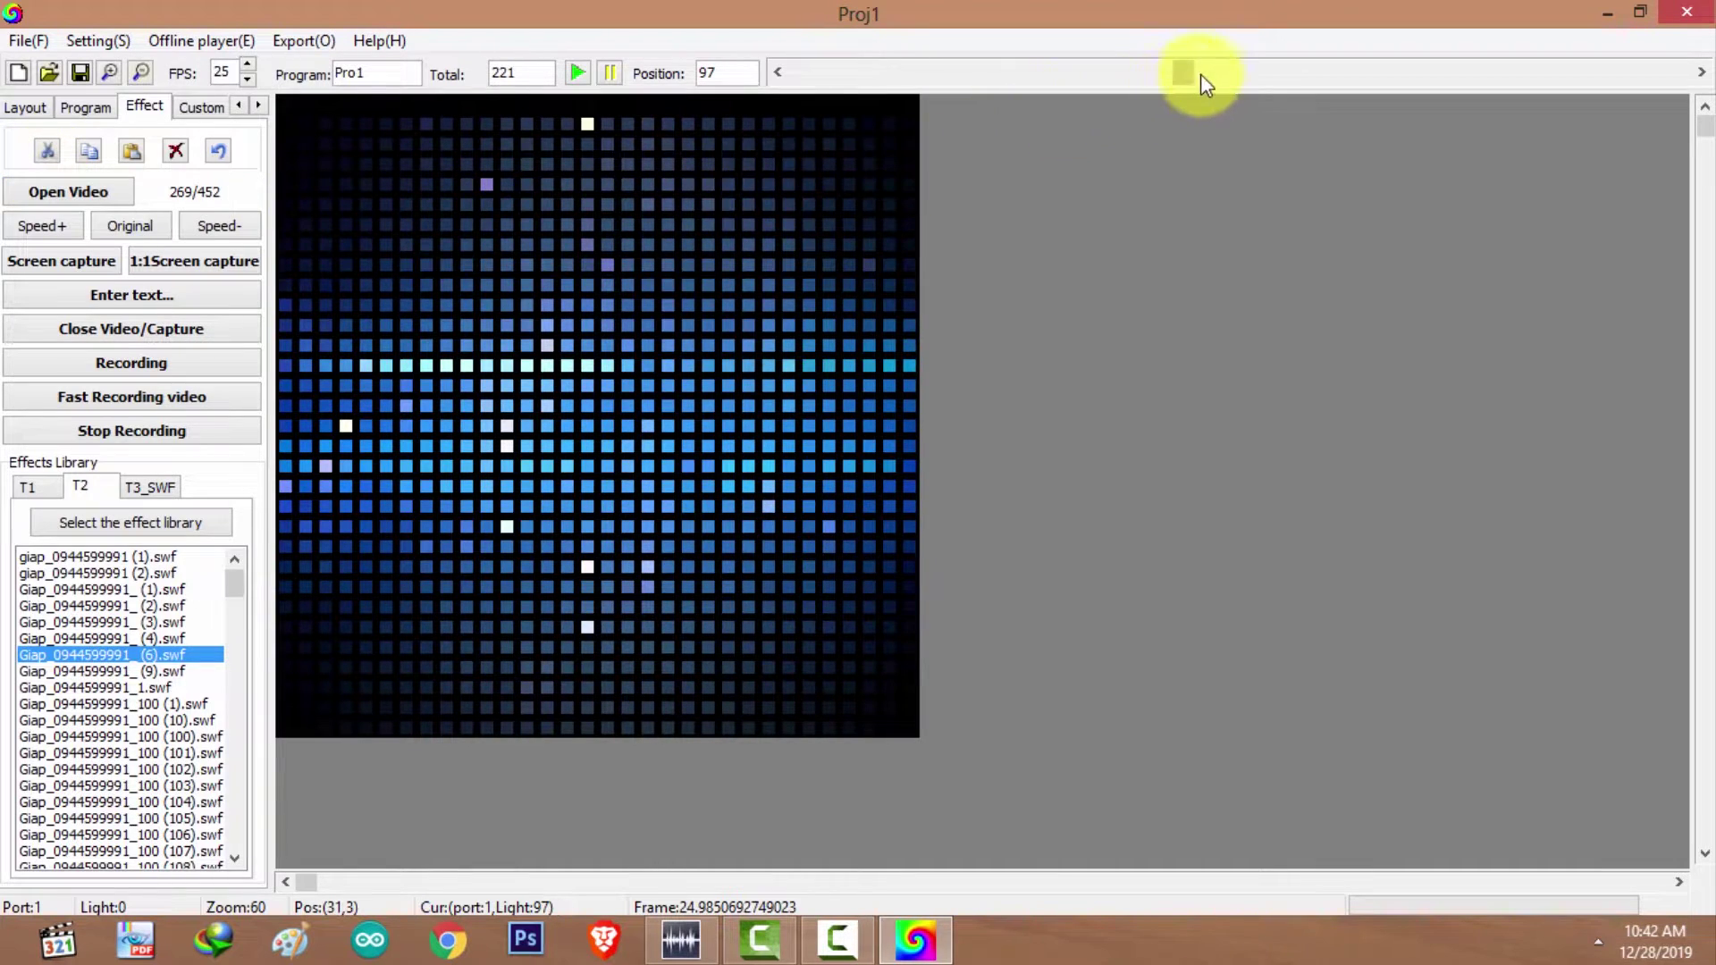
pyautogui.moveTo(1194, 76); pyautogui.dragTo(749, 132)
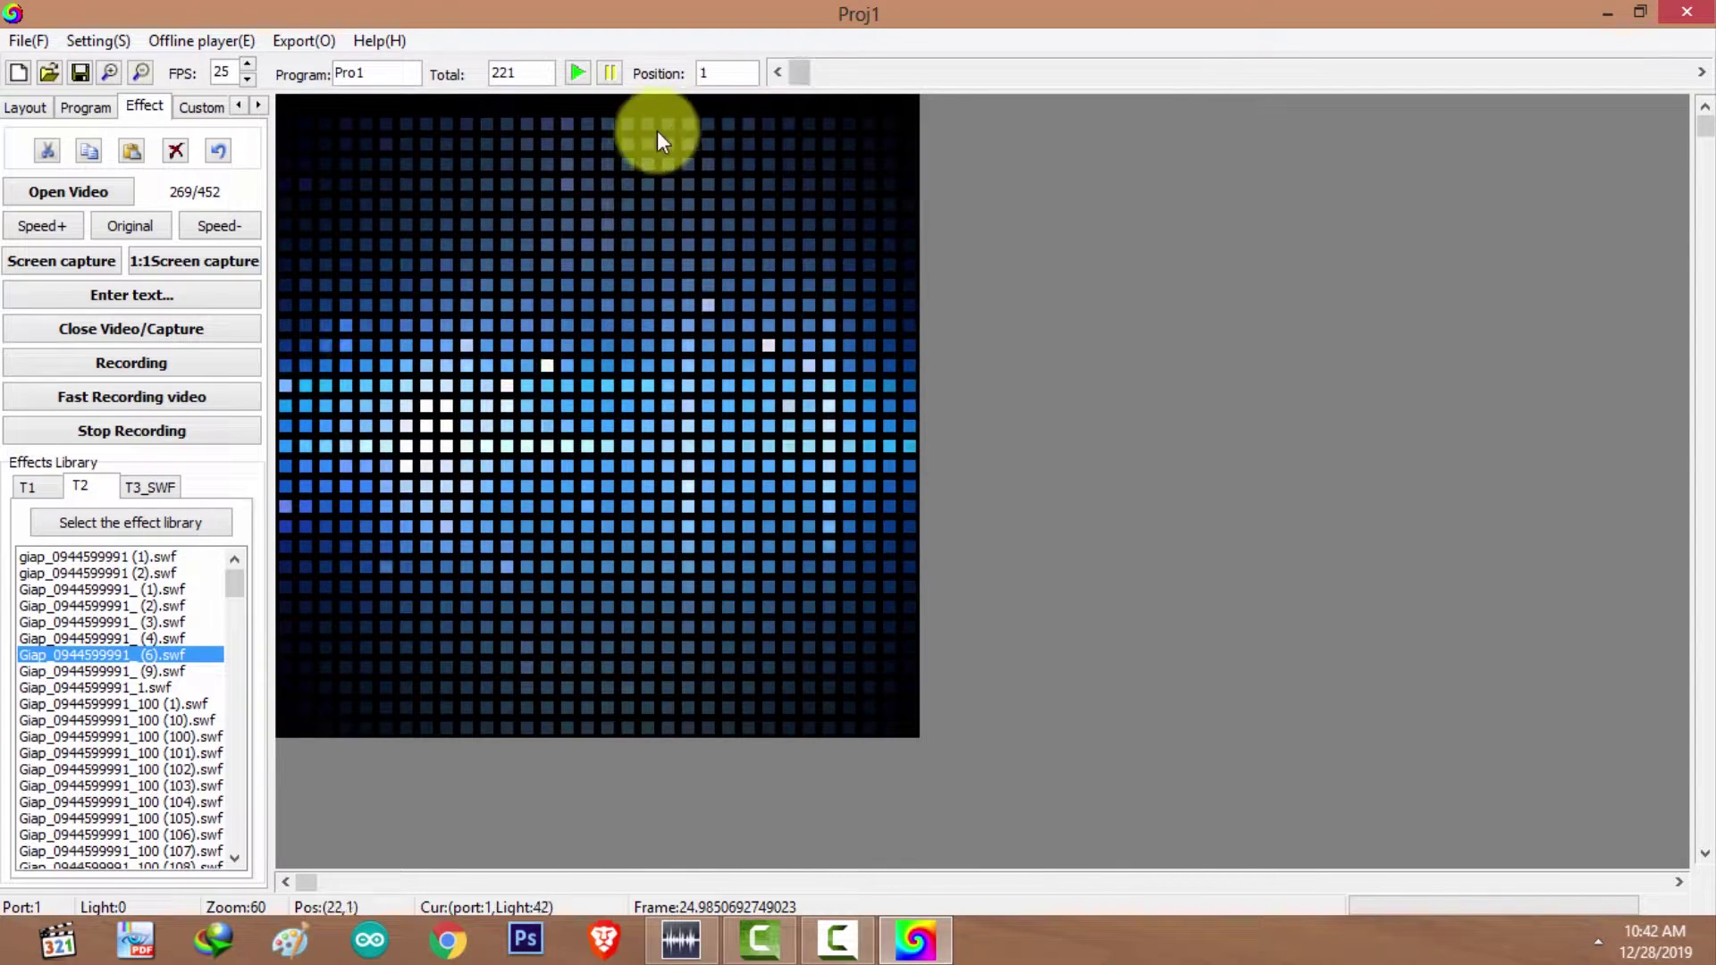
# Delete frames 1 to 20 from the recorded program.
pyautogui.click(175, 152)
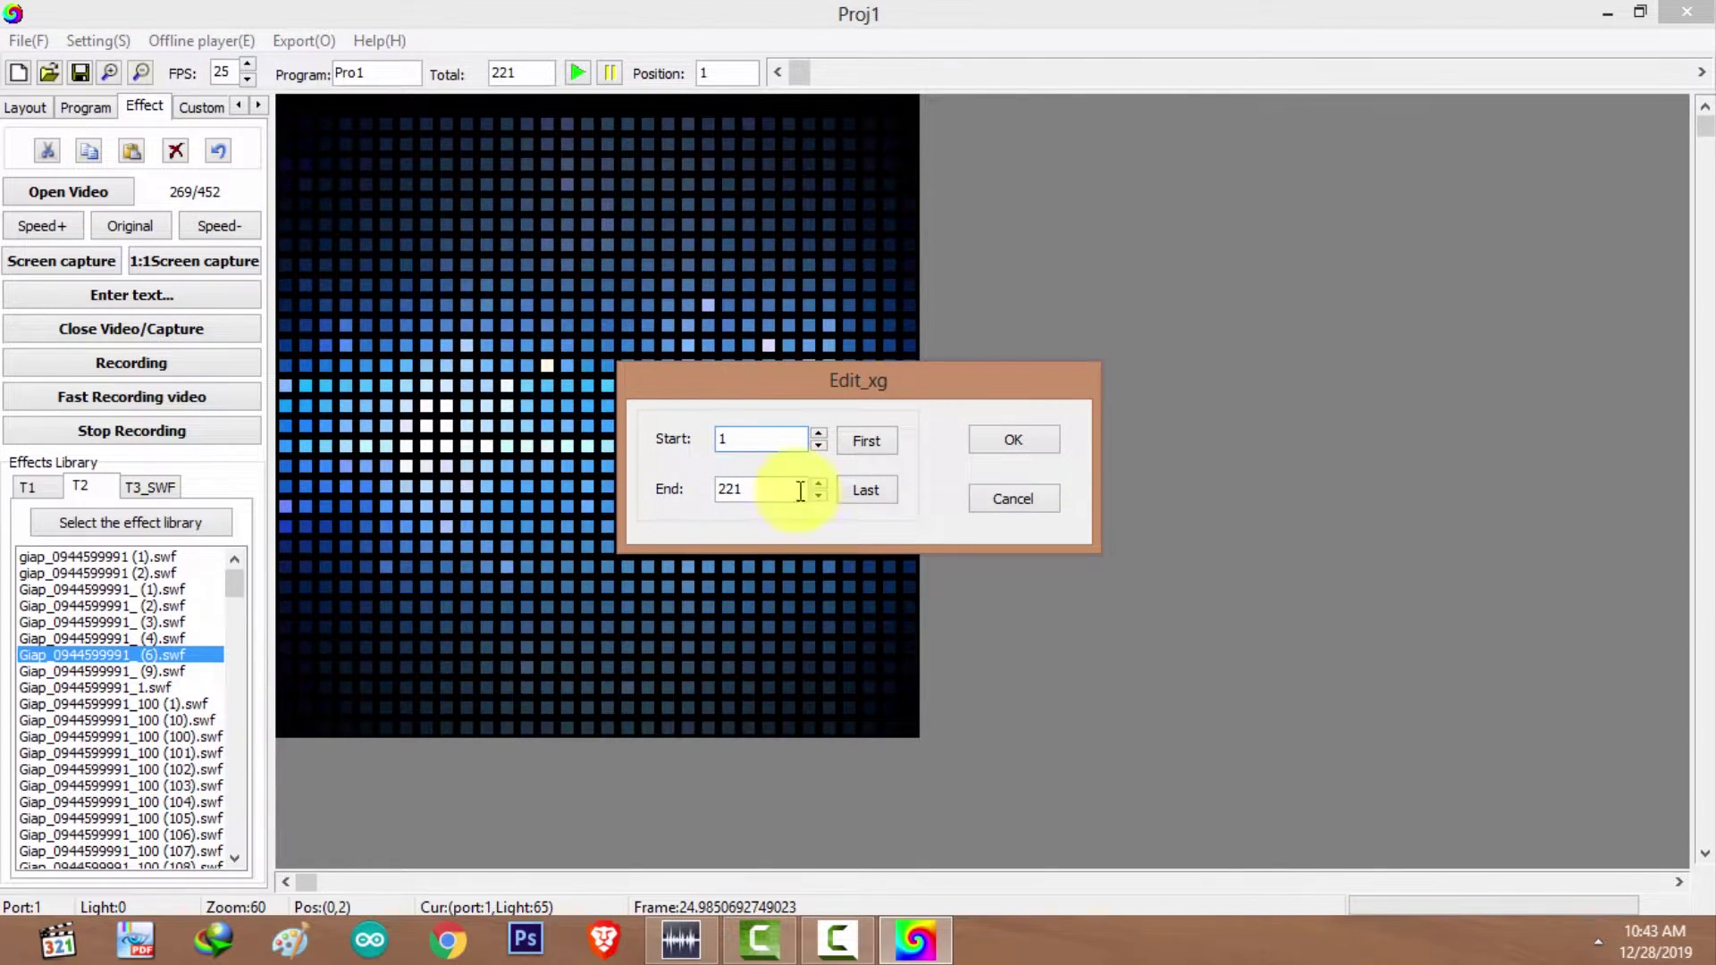
pyautogui.doubleClick(772, 487)
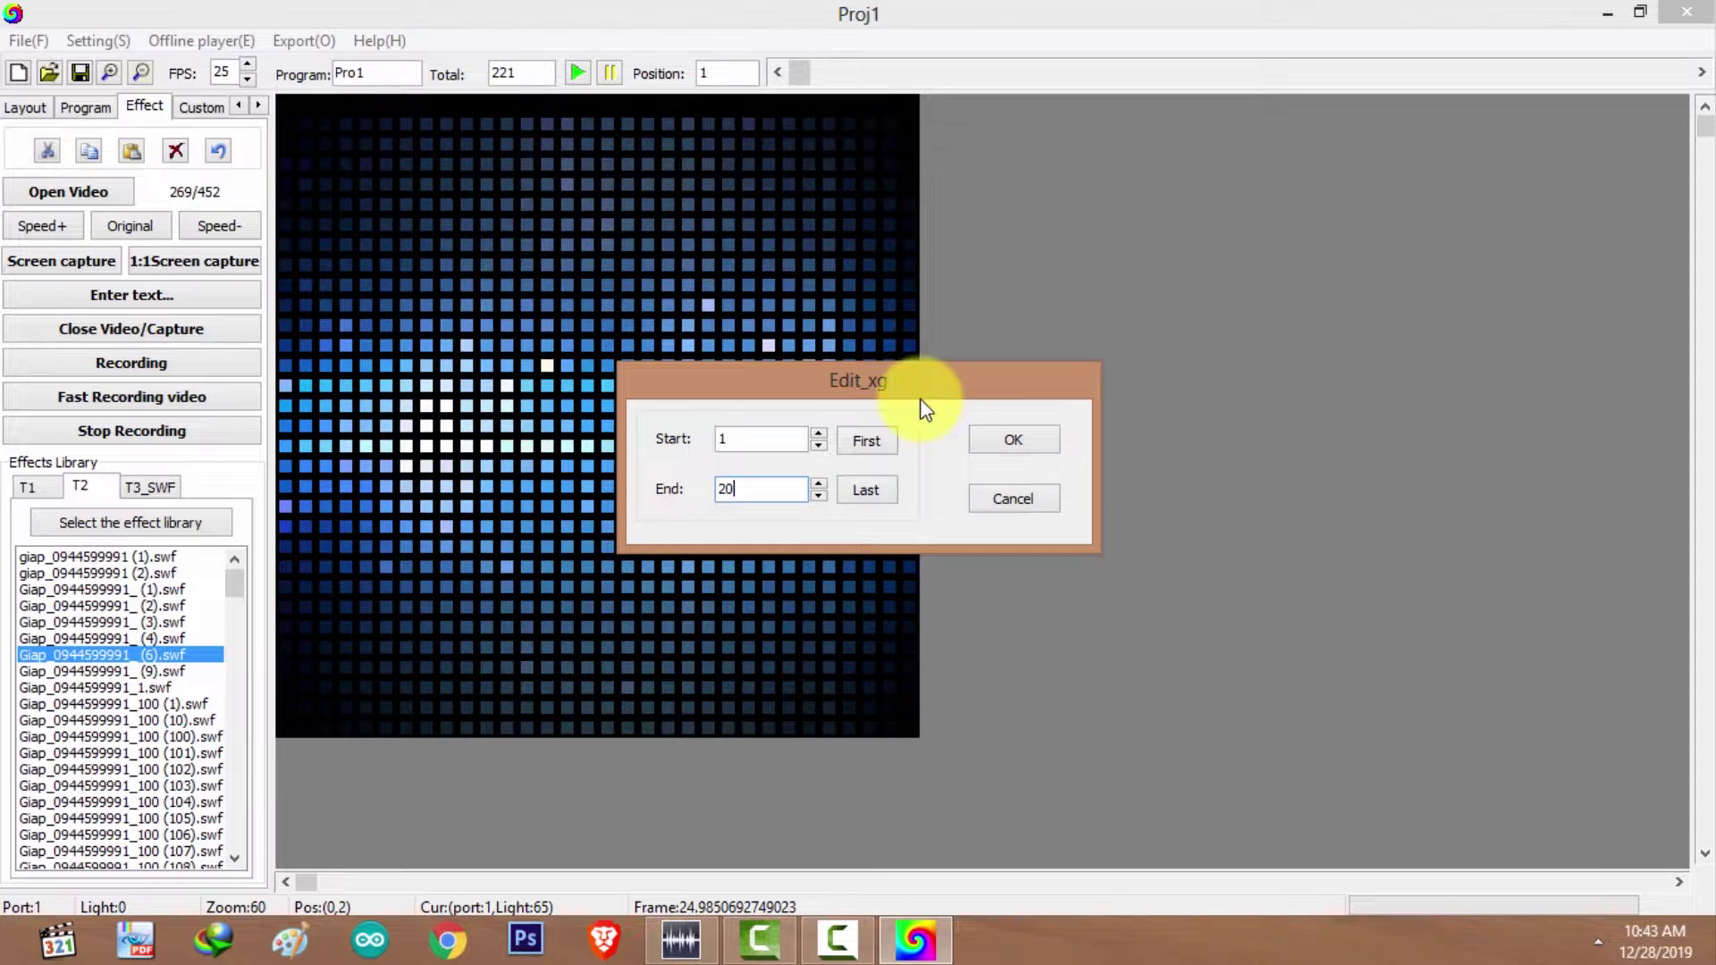
pyautogui.click(871, 451)
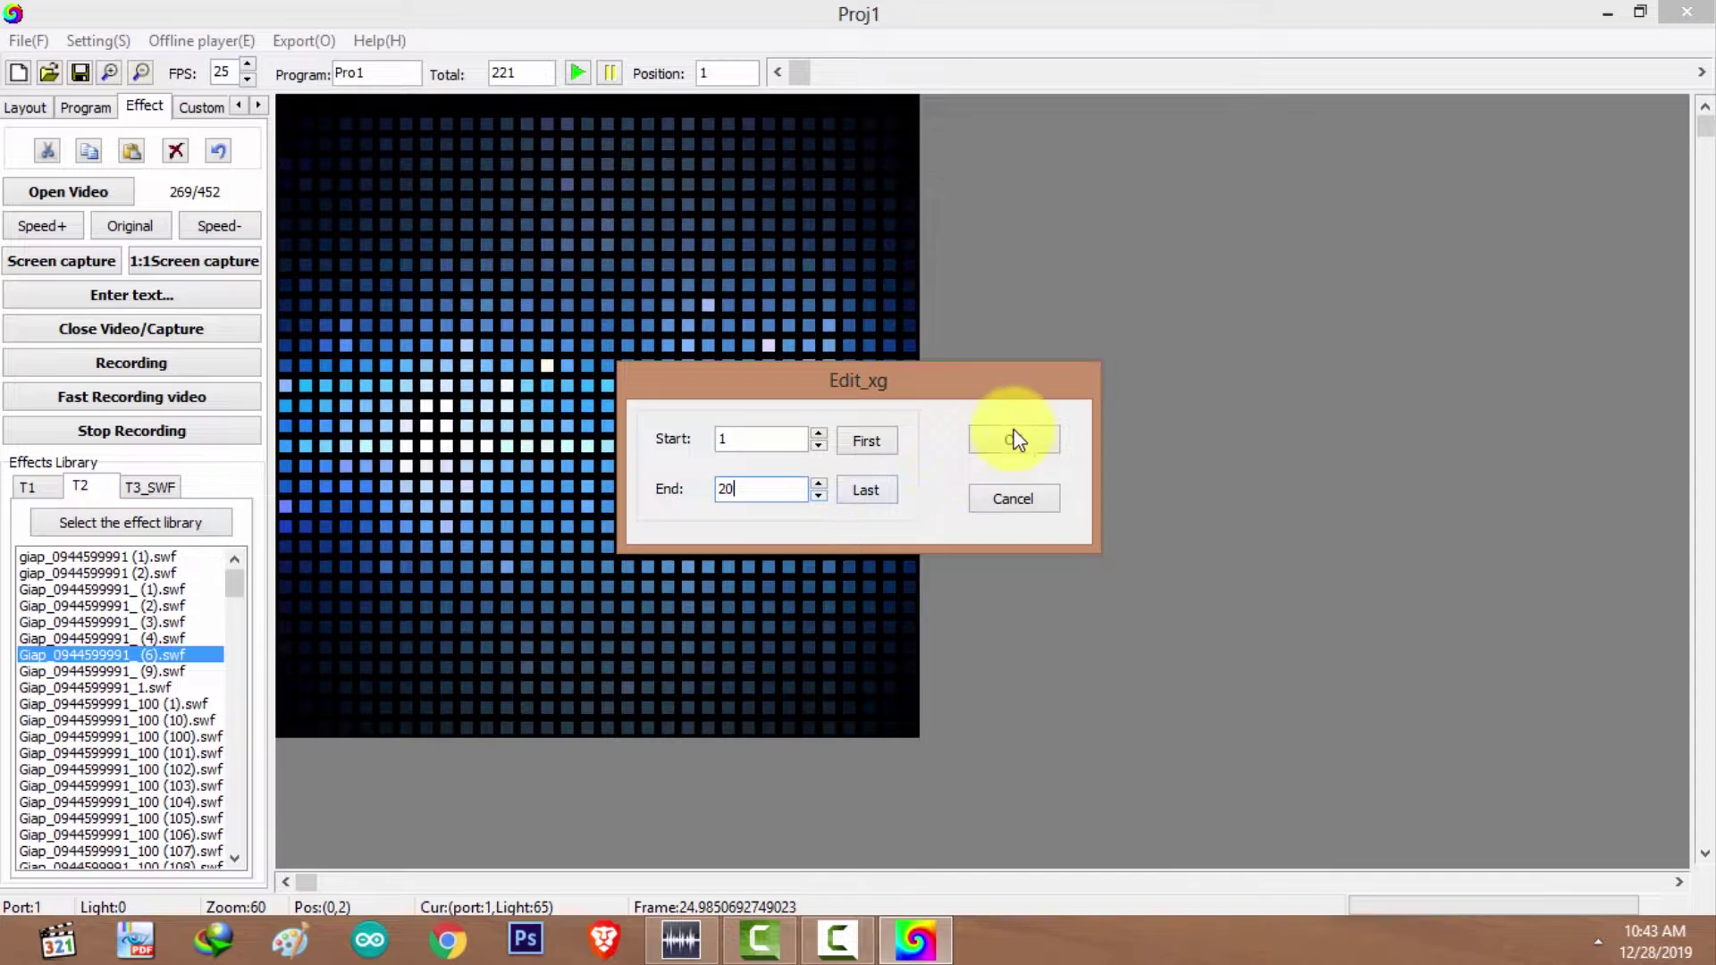
pyautogui.click(1024, 447)
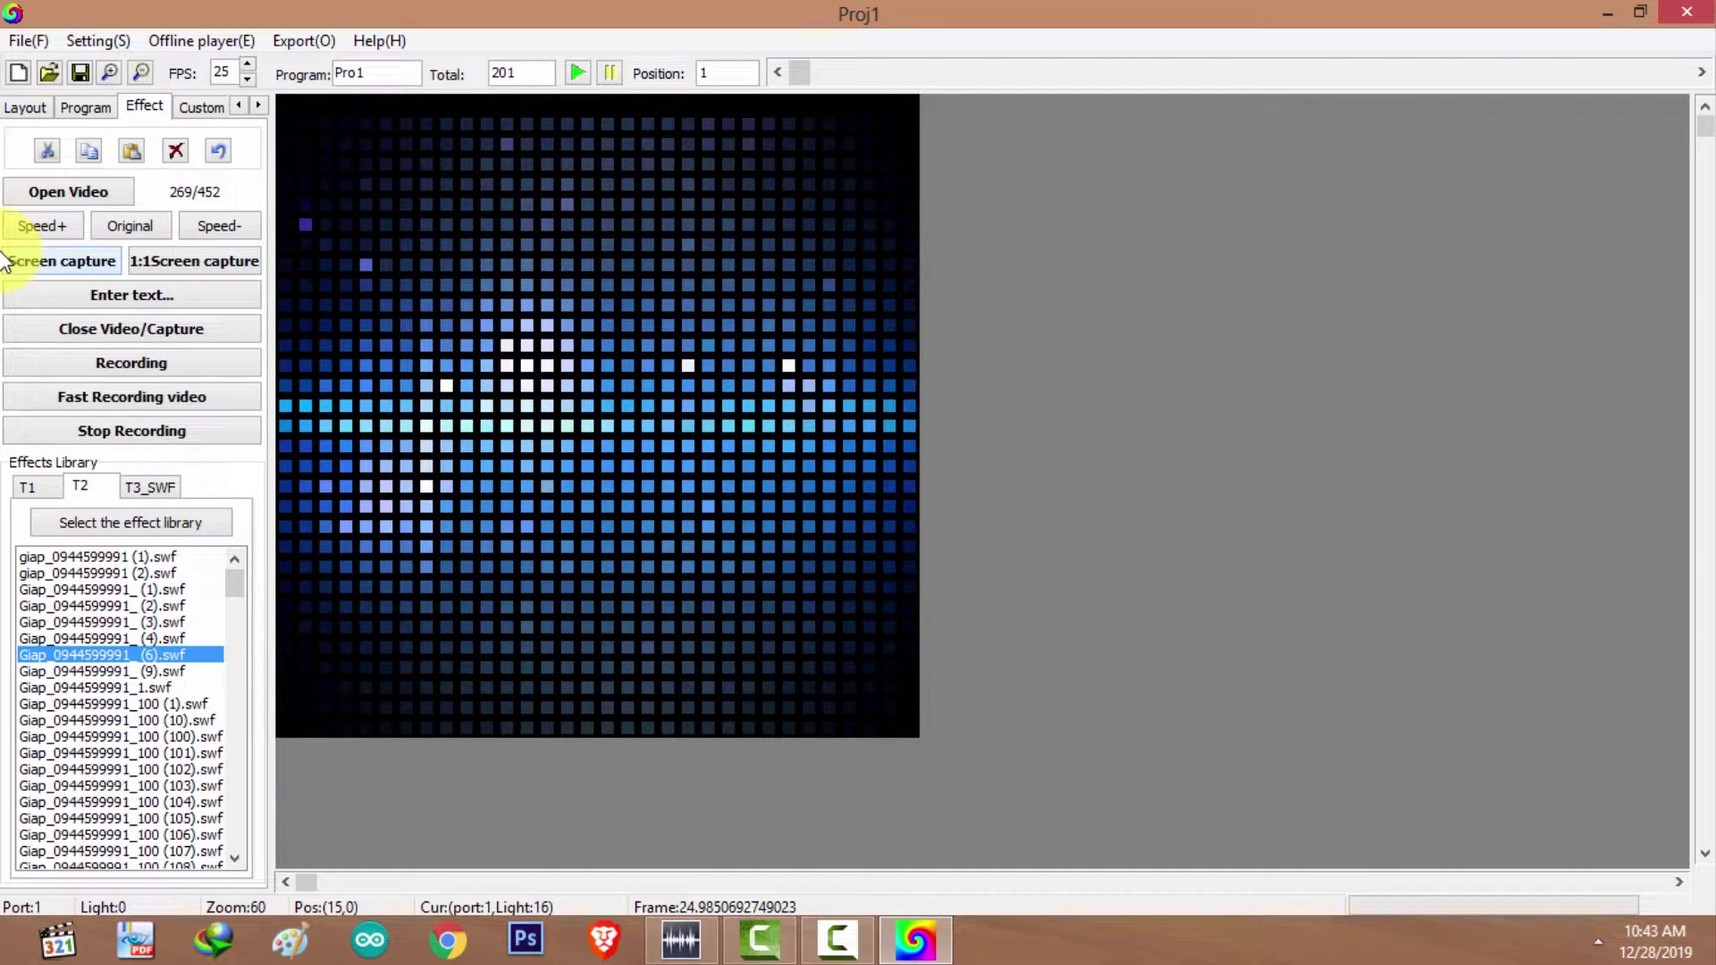
# Copy frames 1 to 20 of the recorded program.
pyautogui.click(90, 152)
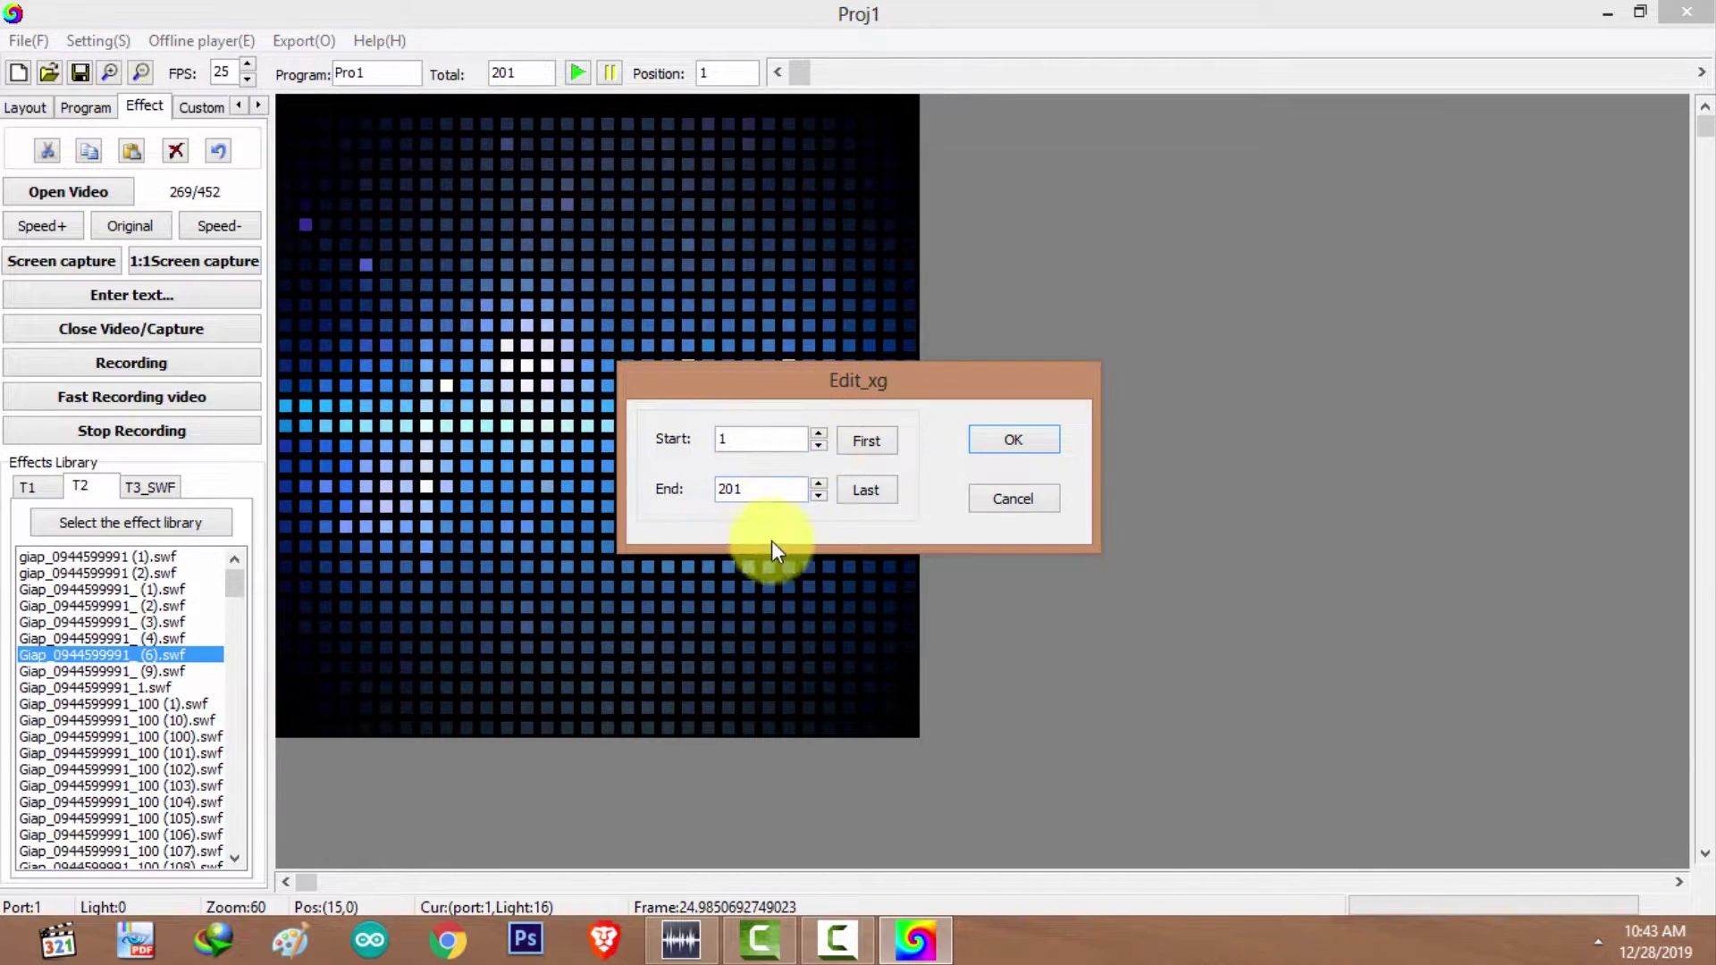
pyautogui.doubleClick(728, 437)
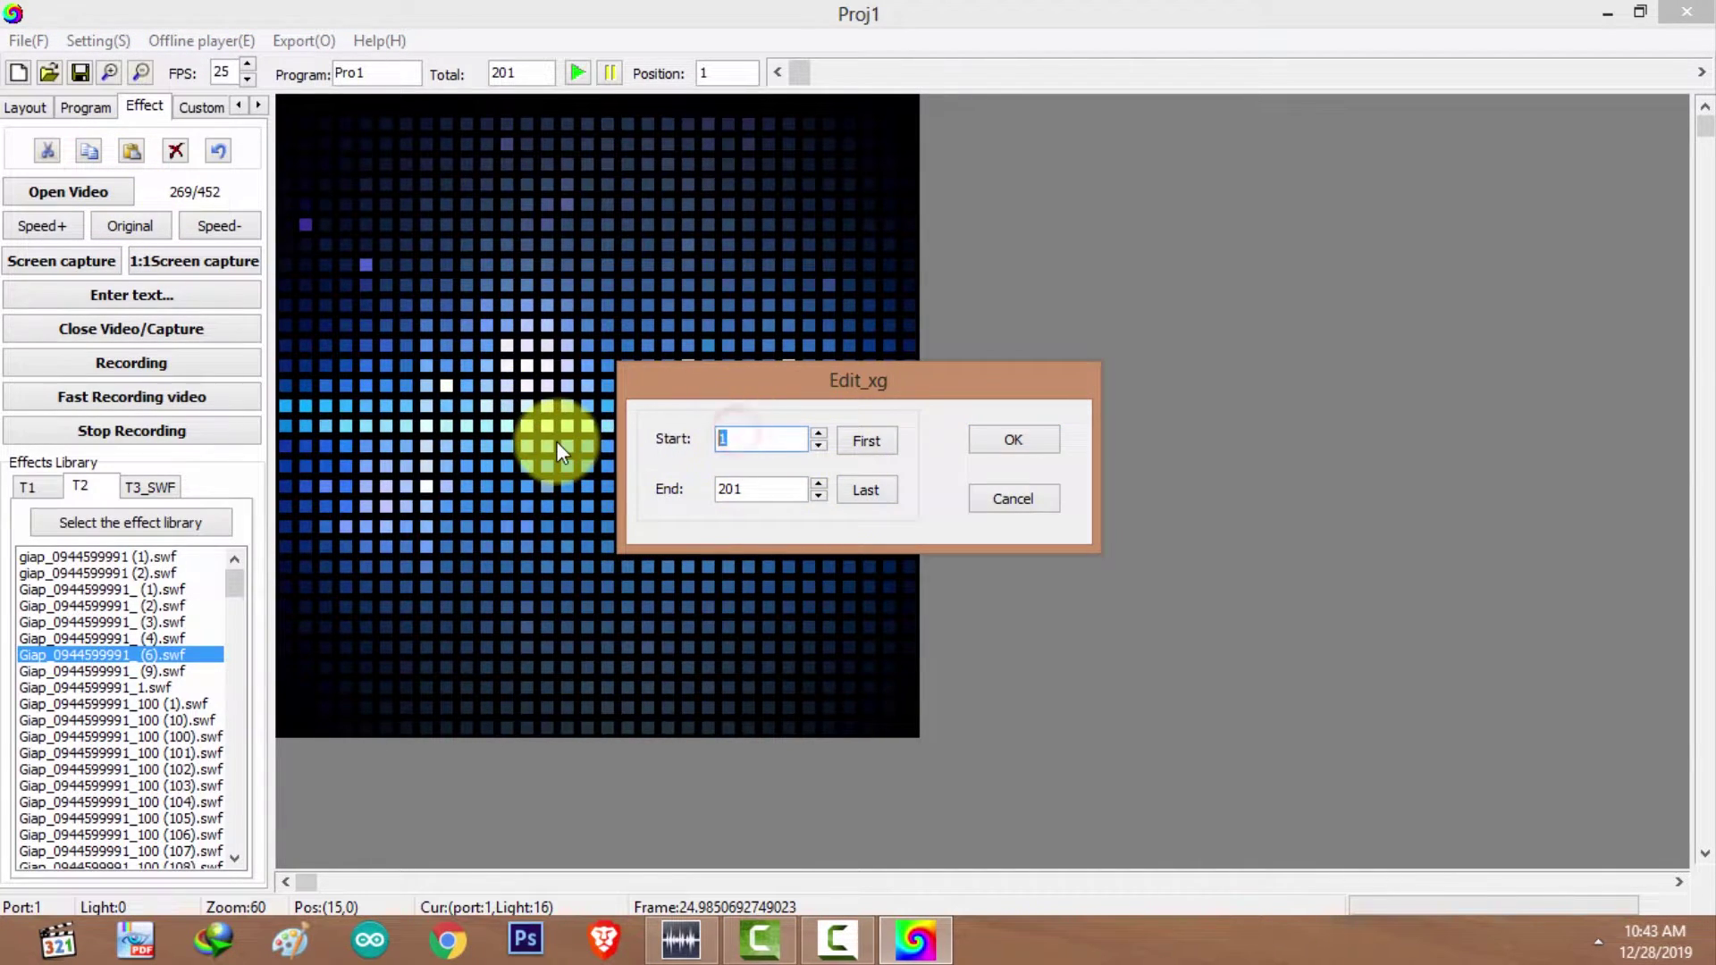
pyautogui.doubleClick(774, 494)
pyautogui.write('20')
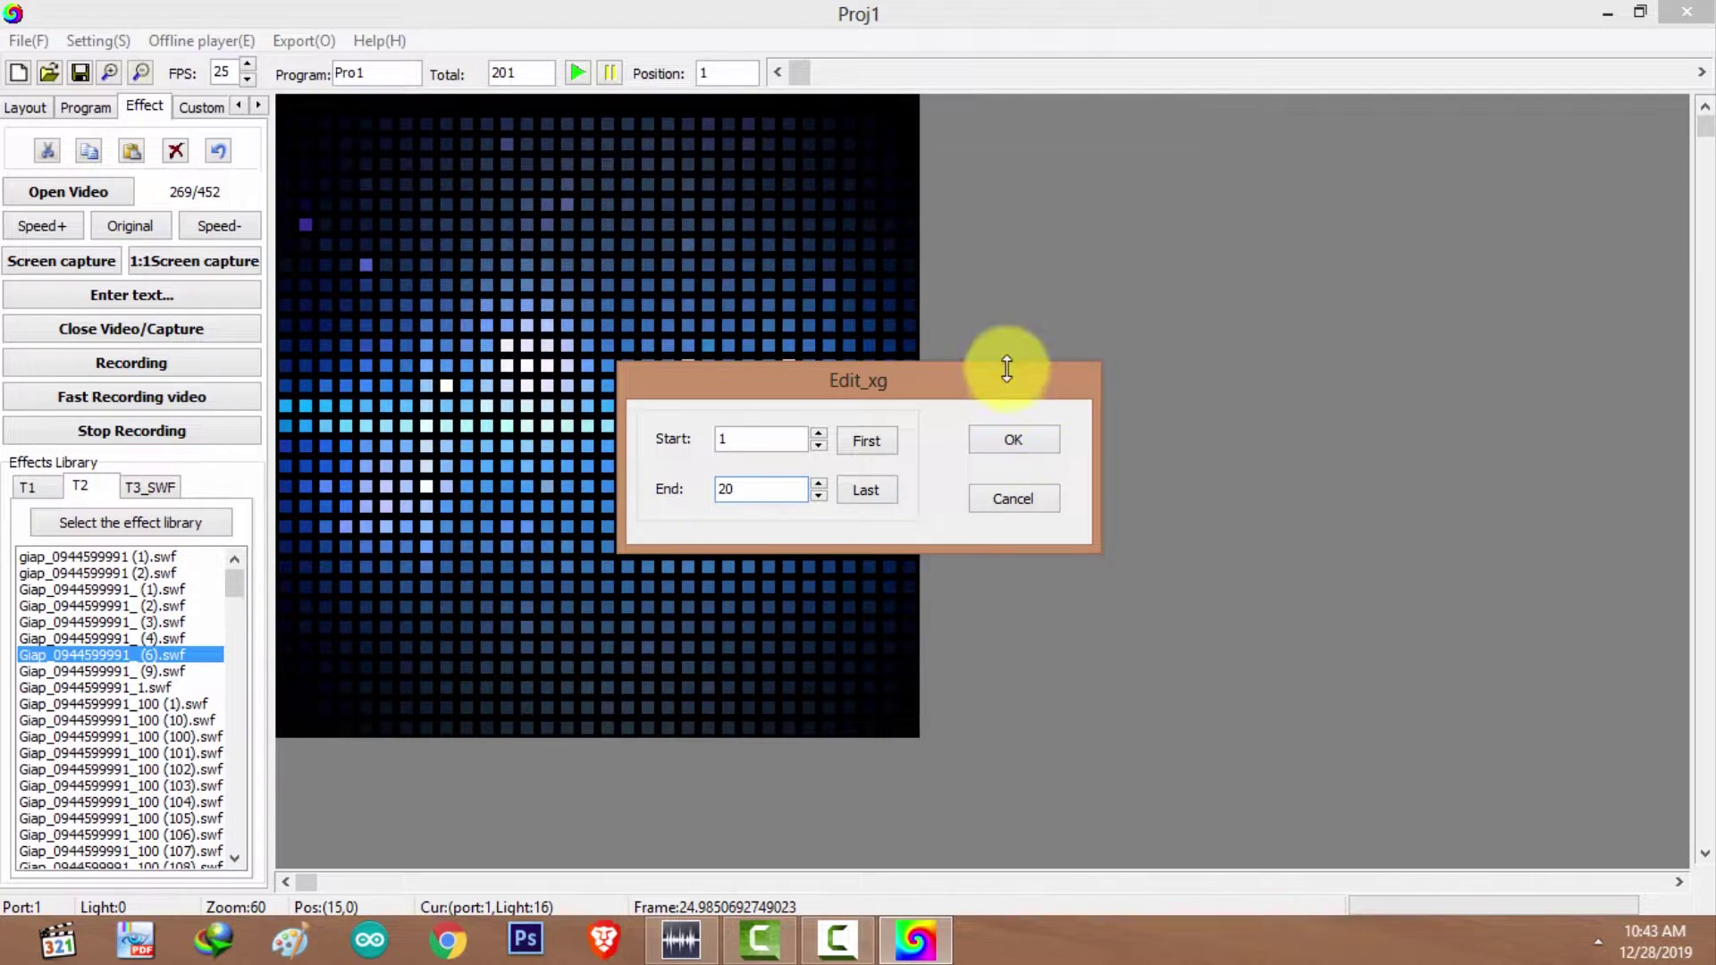
pyautogui.click(1012, 439)
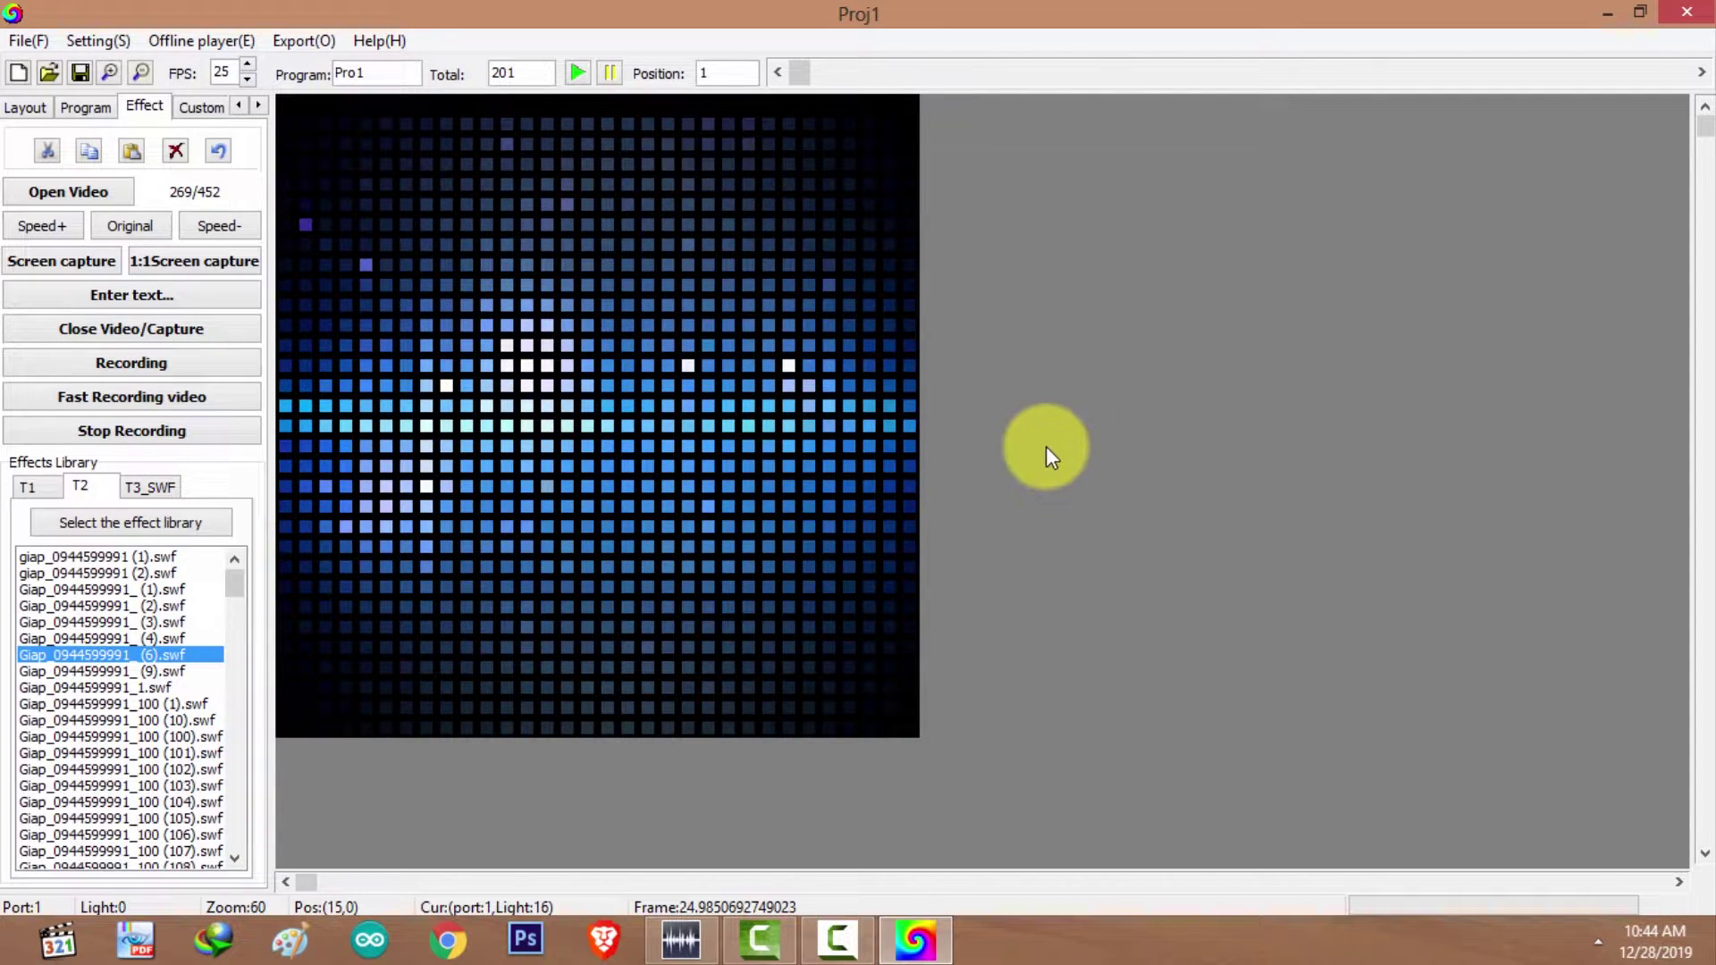
# Paste the copied frames at the last position of program Pro1 and scrub through the extended program.
pyautogui.click(134, 152)
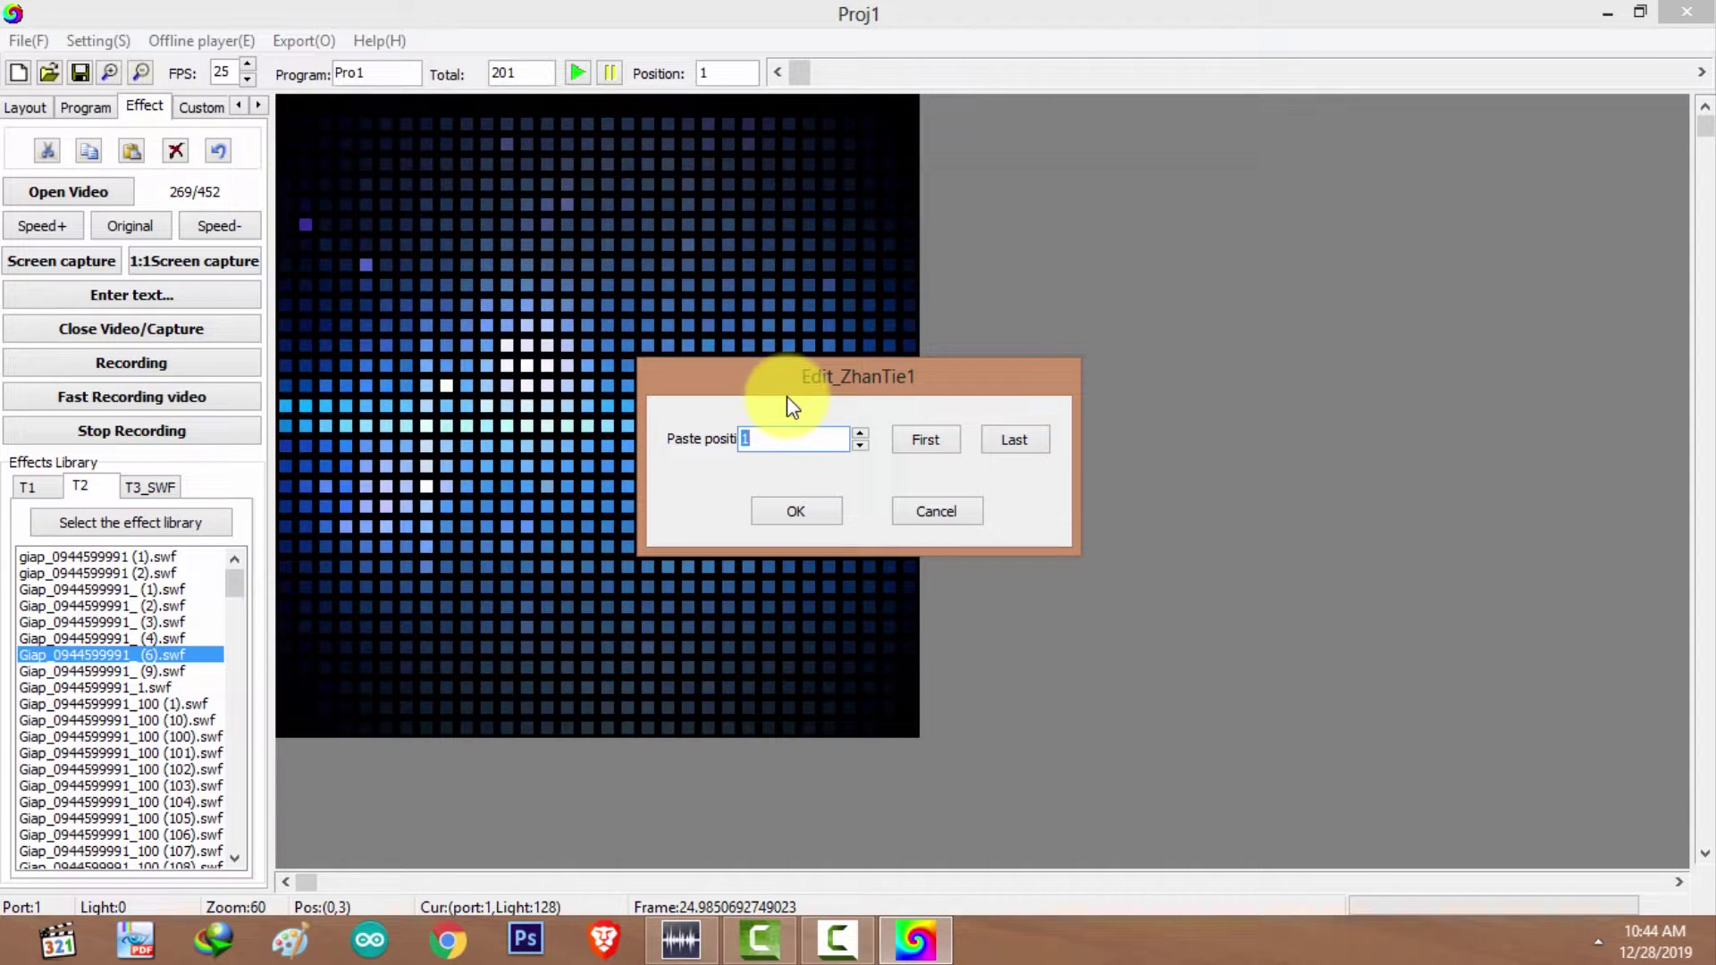
pyautogui.click(1018, 443)
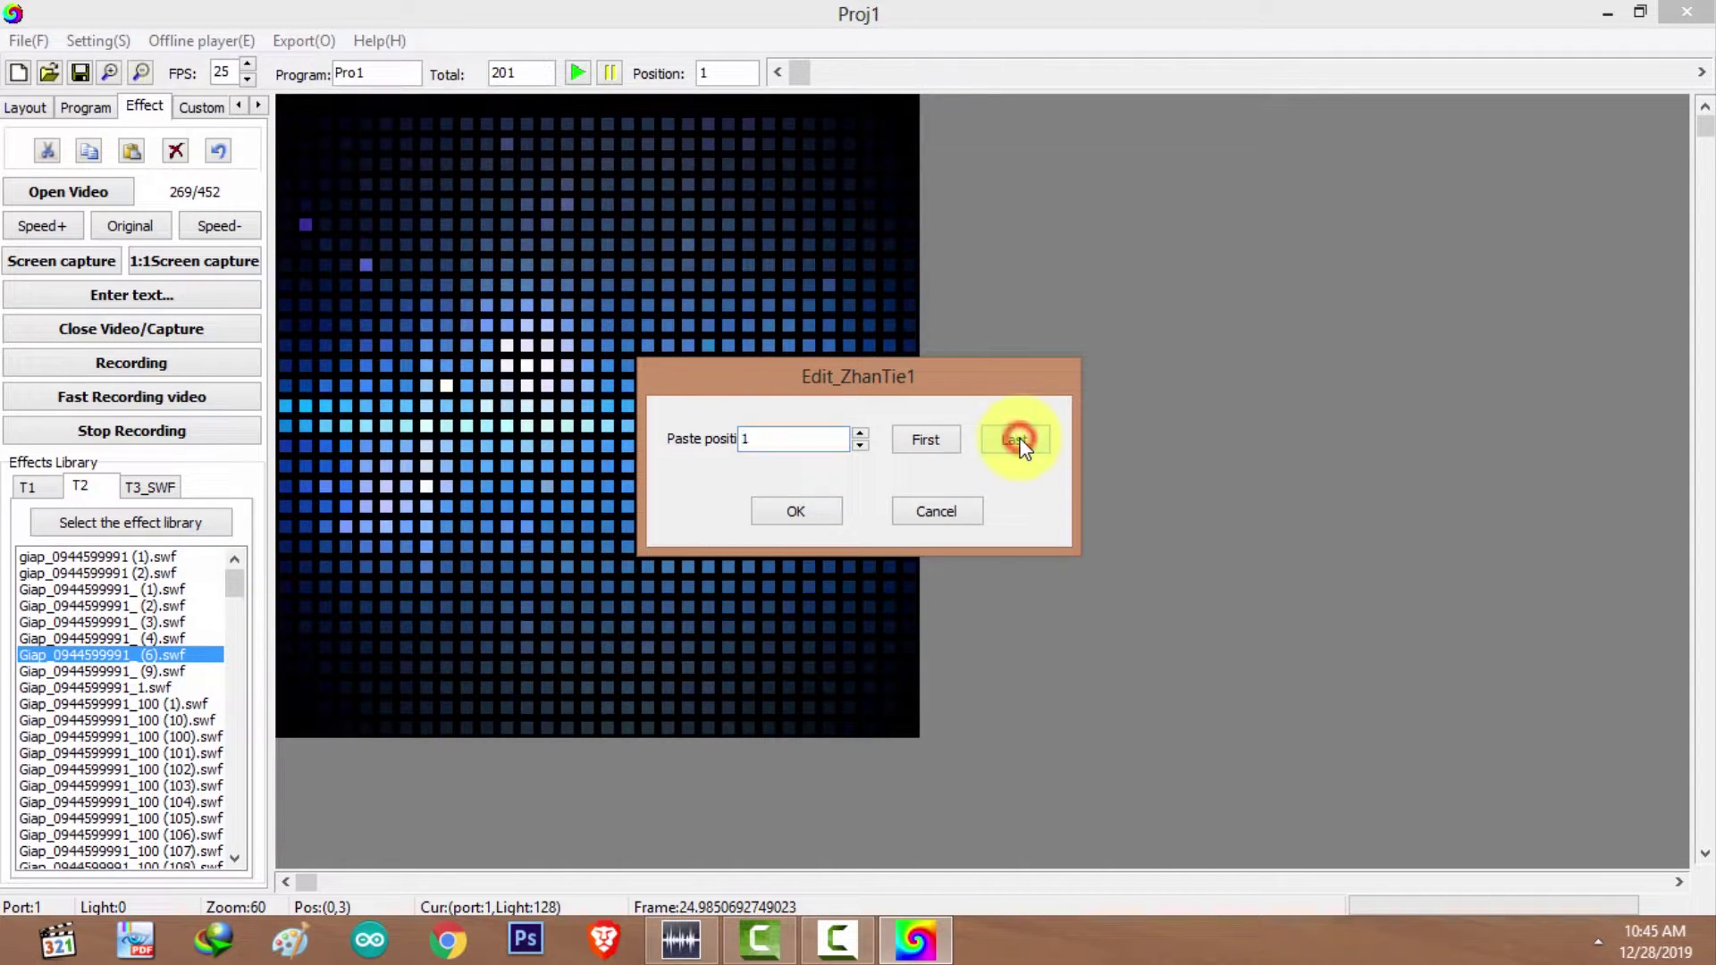
pyautogui.click(807, 515)
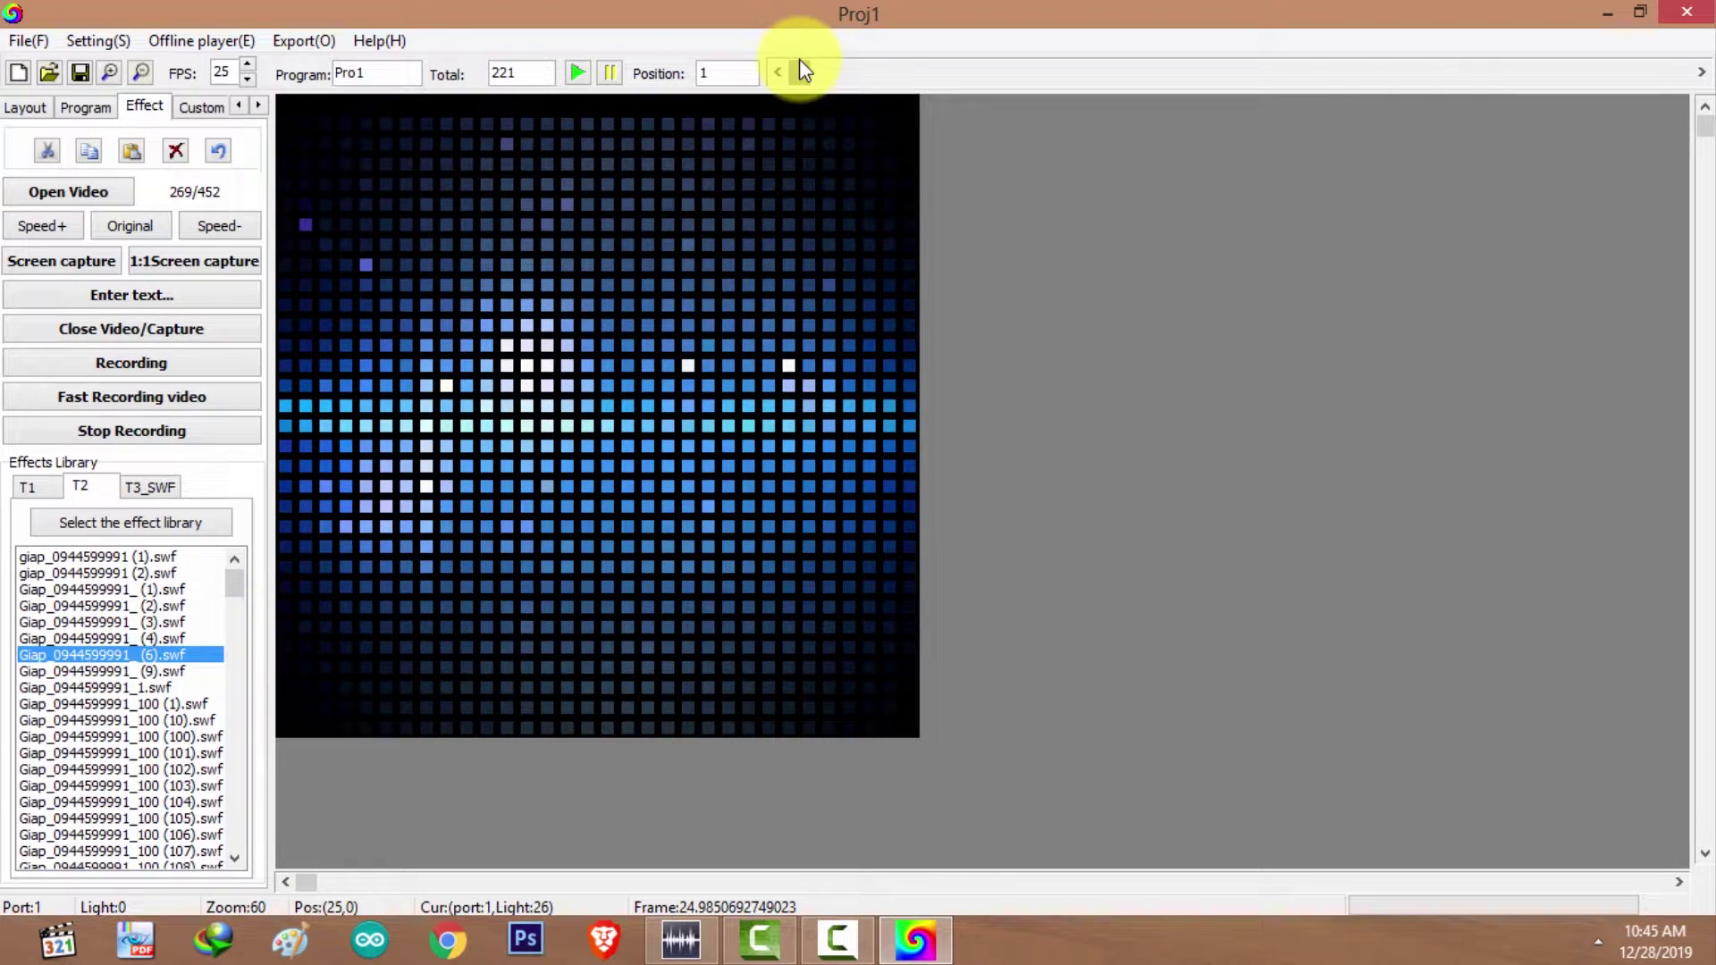
pyautogui.moveTo(799, 72); pyautogui.dragTo(1264, 122)
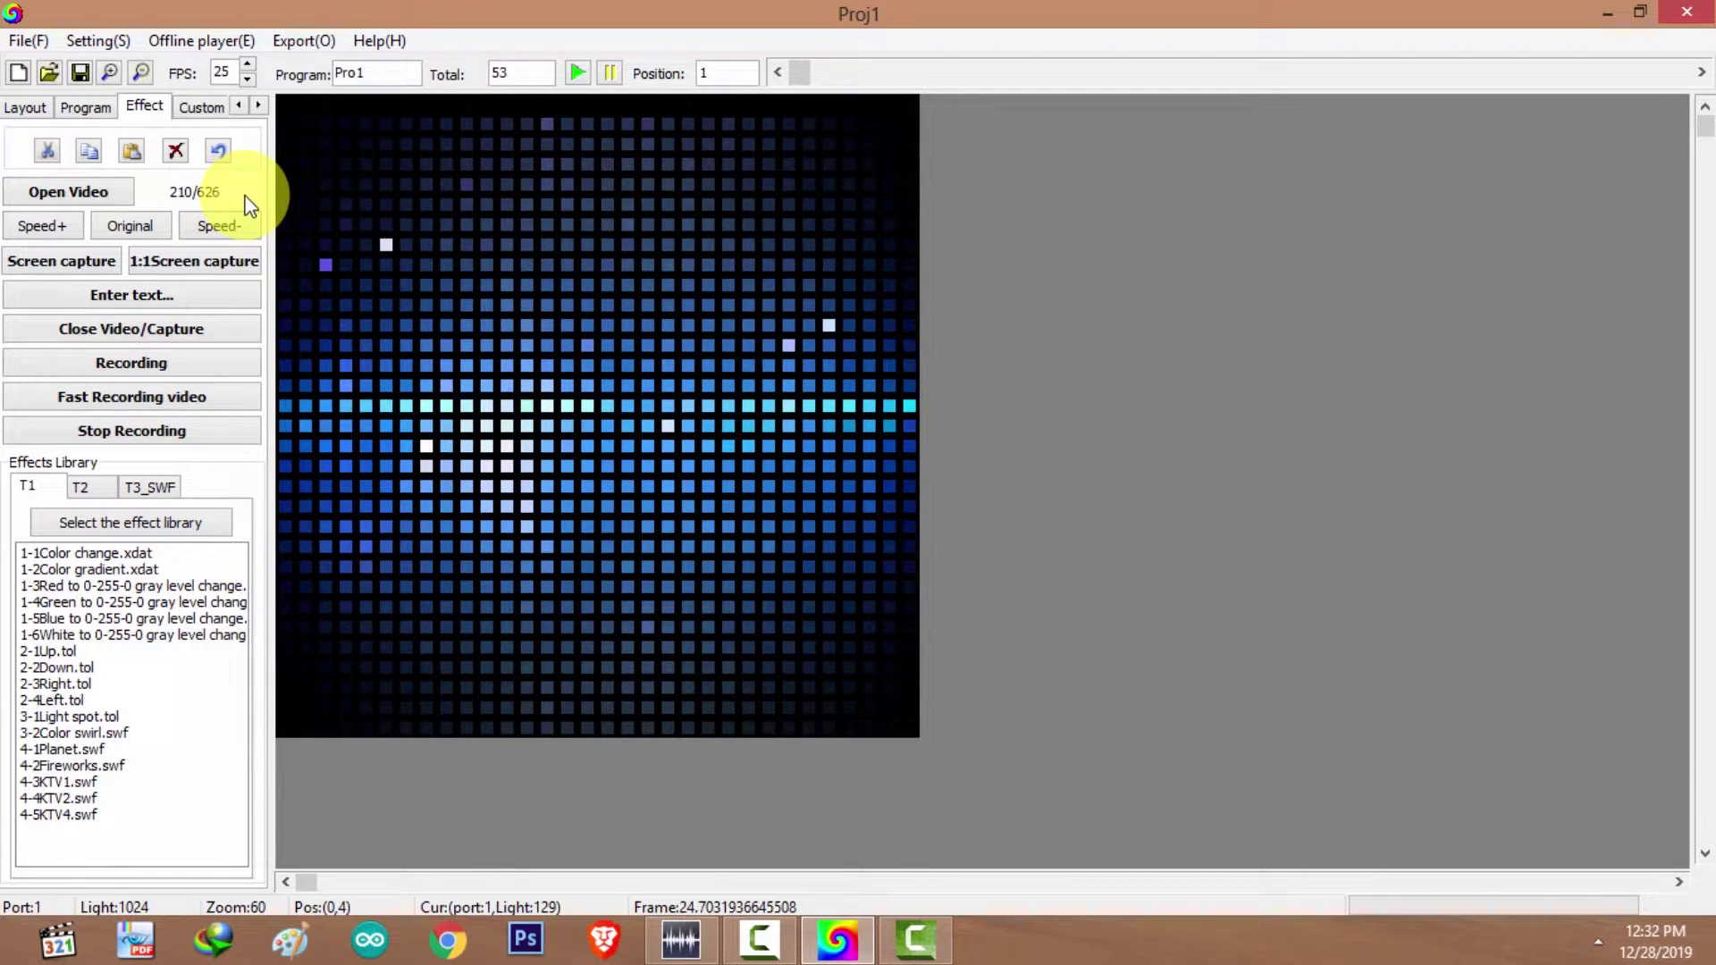
# Add two new programs named Pro2 and Pro3 to the project's program list.
pyautogui.click(93, 107)
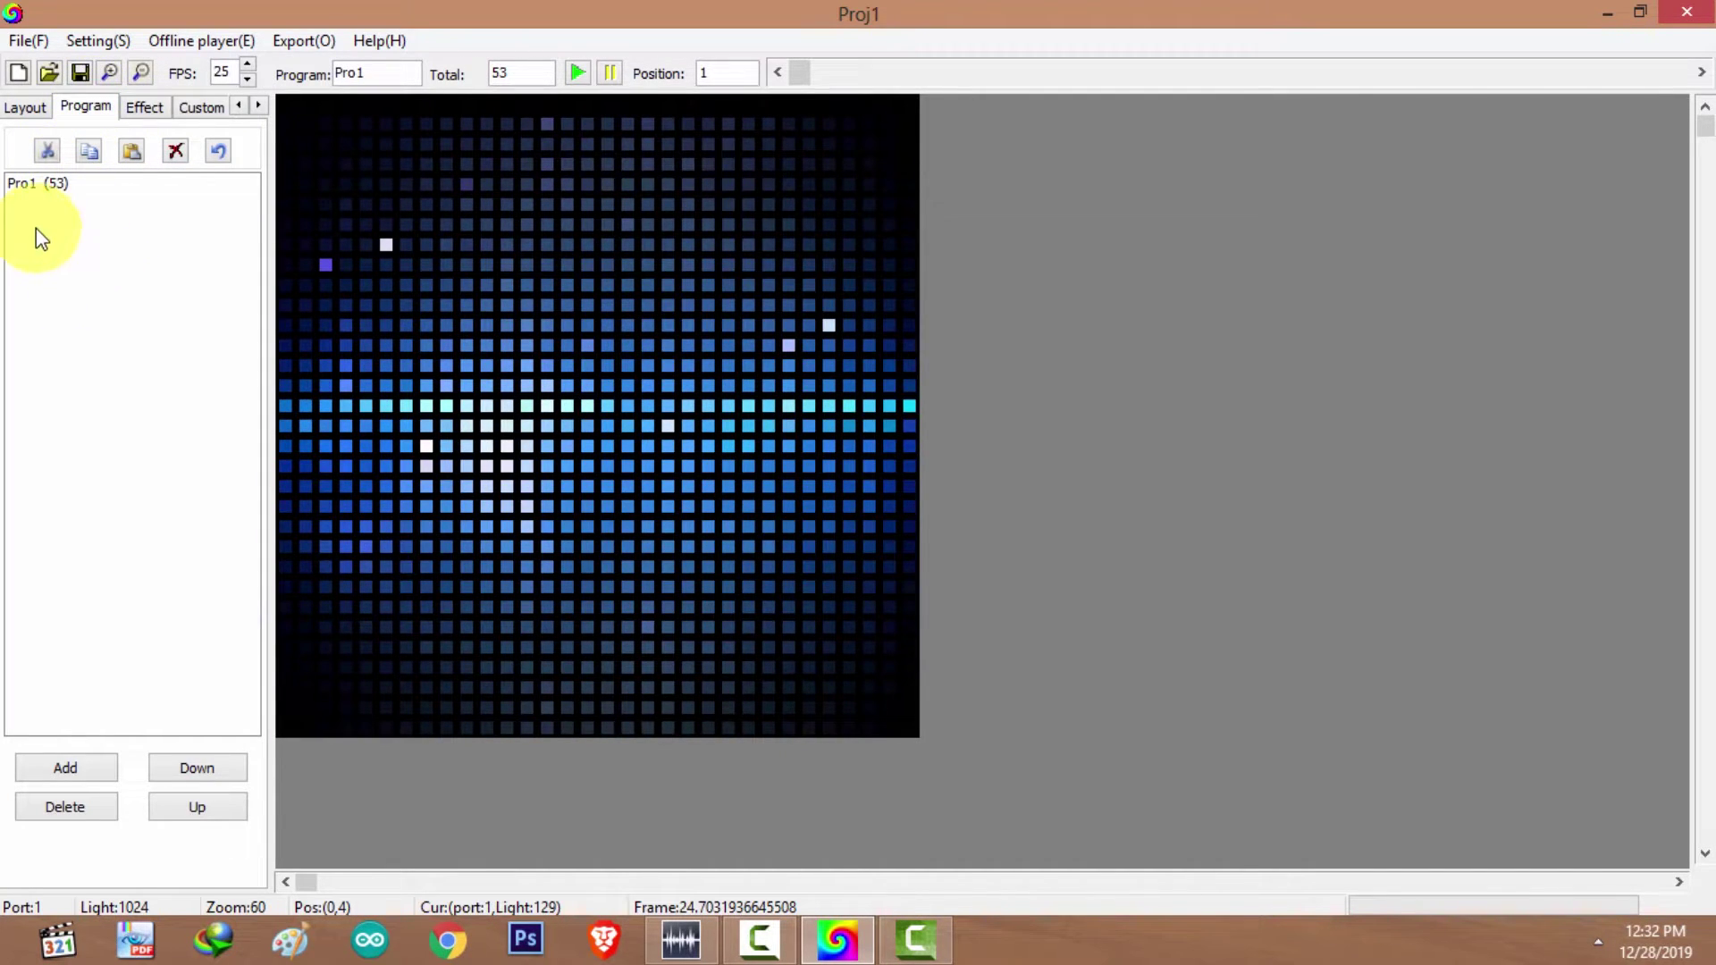
pyautogui.click(62, 772)
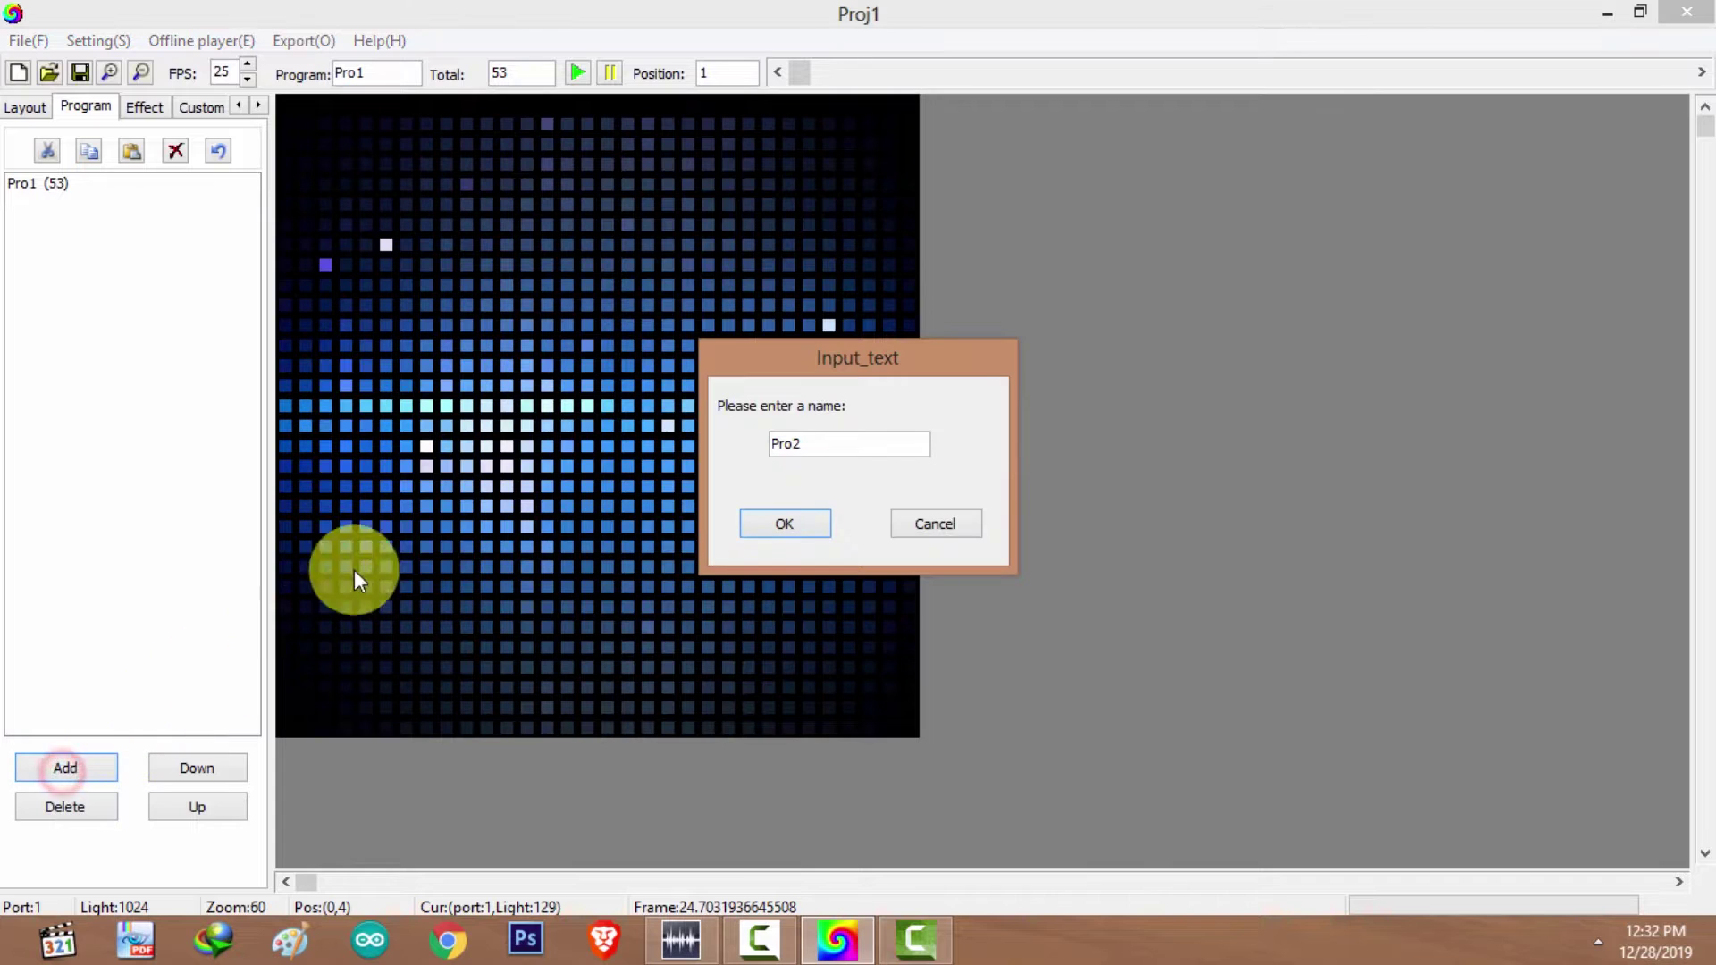
pyautogui.click(761, 517)
pyautogui.click(52, 765)
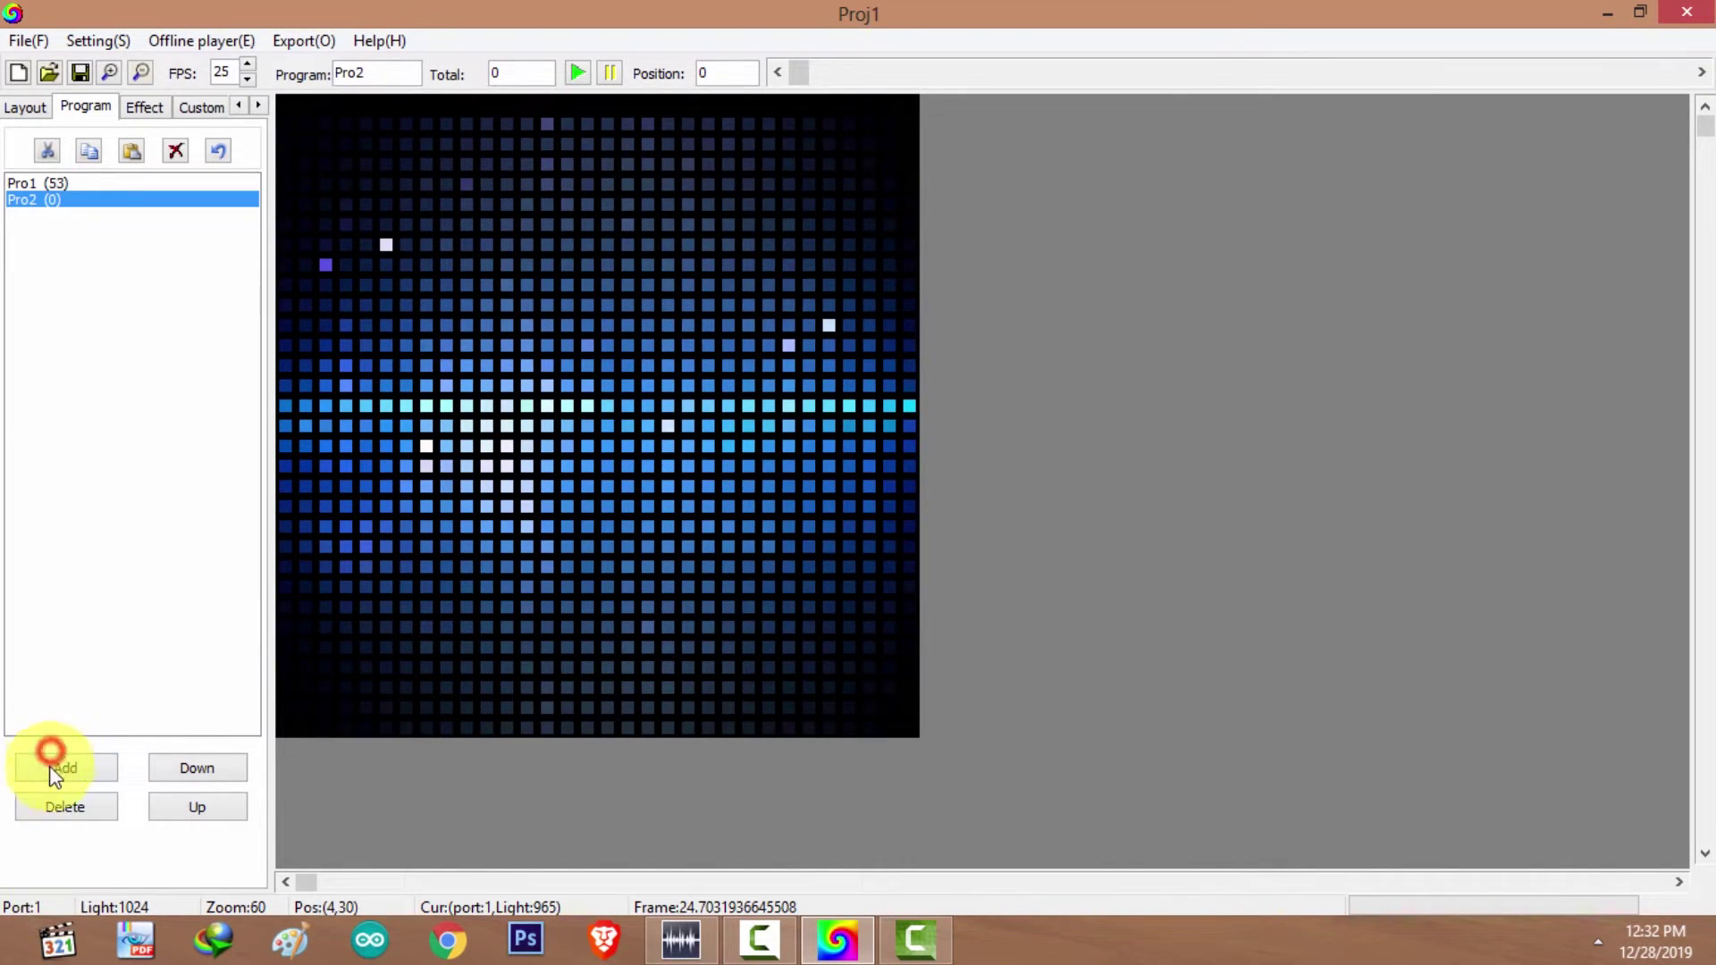
pyautogui.click(772, 521)
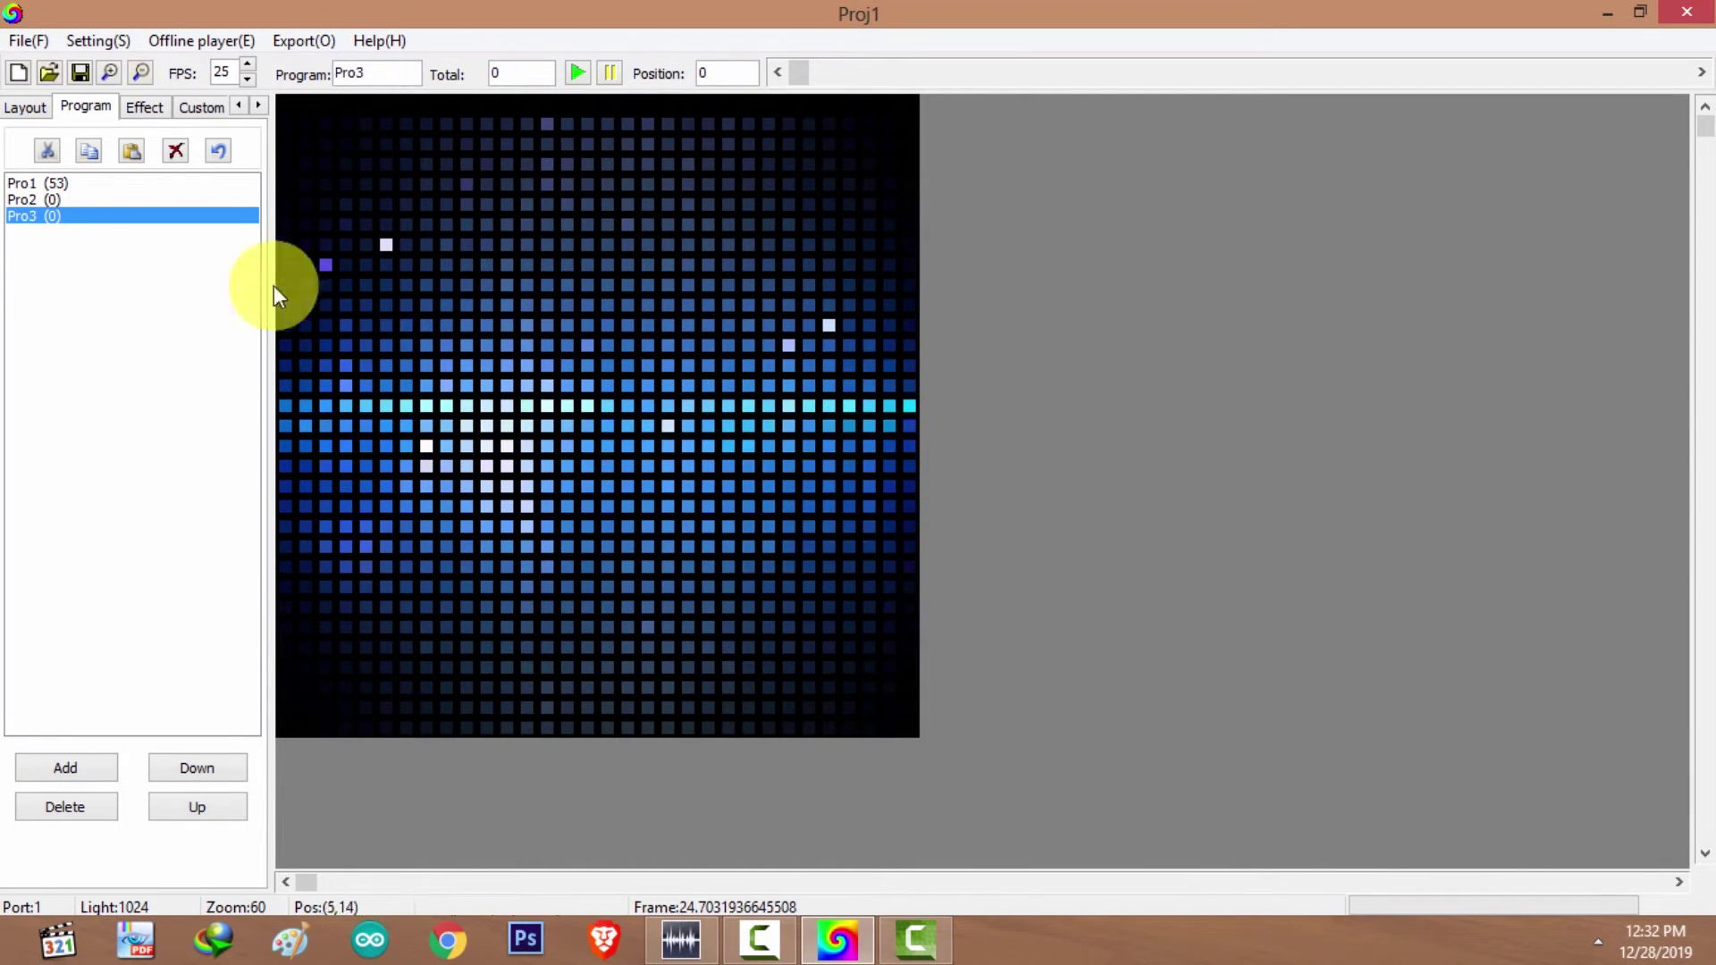
# Switch among programs Pro1, Pro2 and Pro3, ending with Pro2 active, and bring up the effect controls.
pyautogui.click(40, 202)
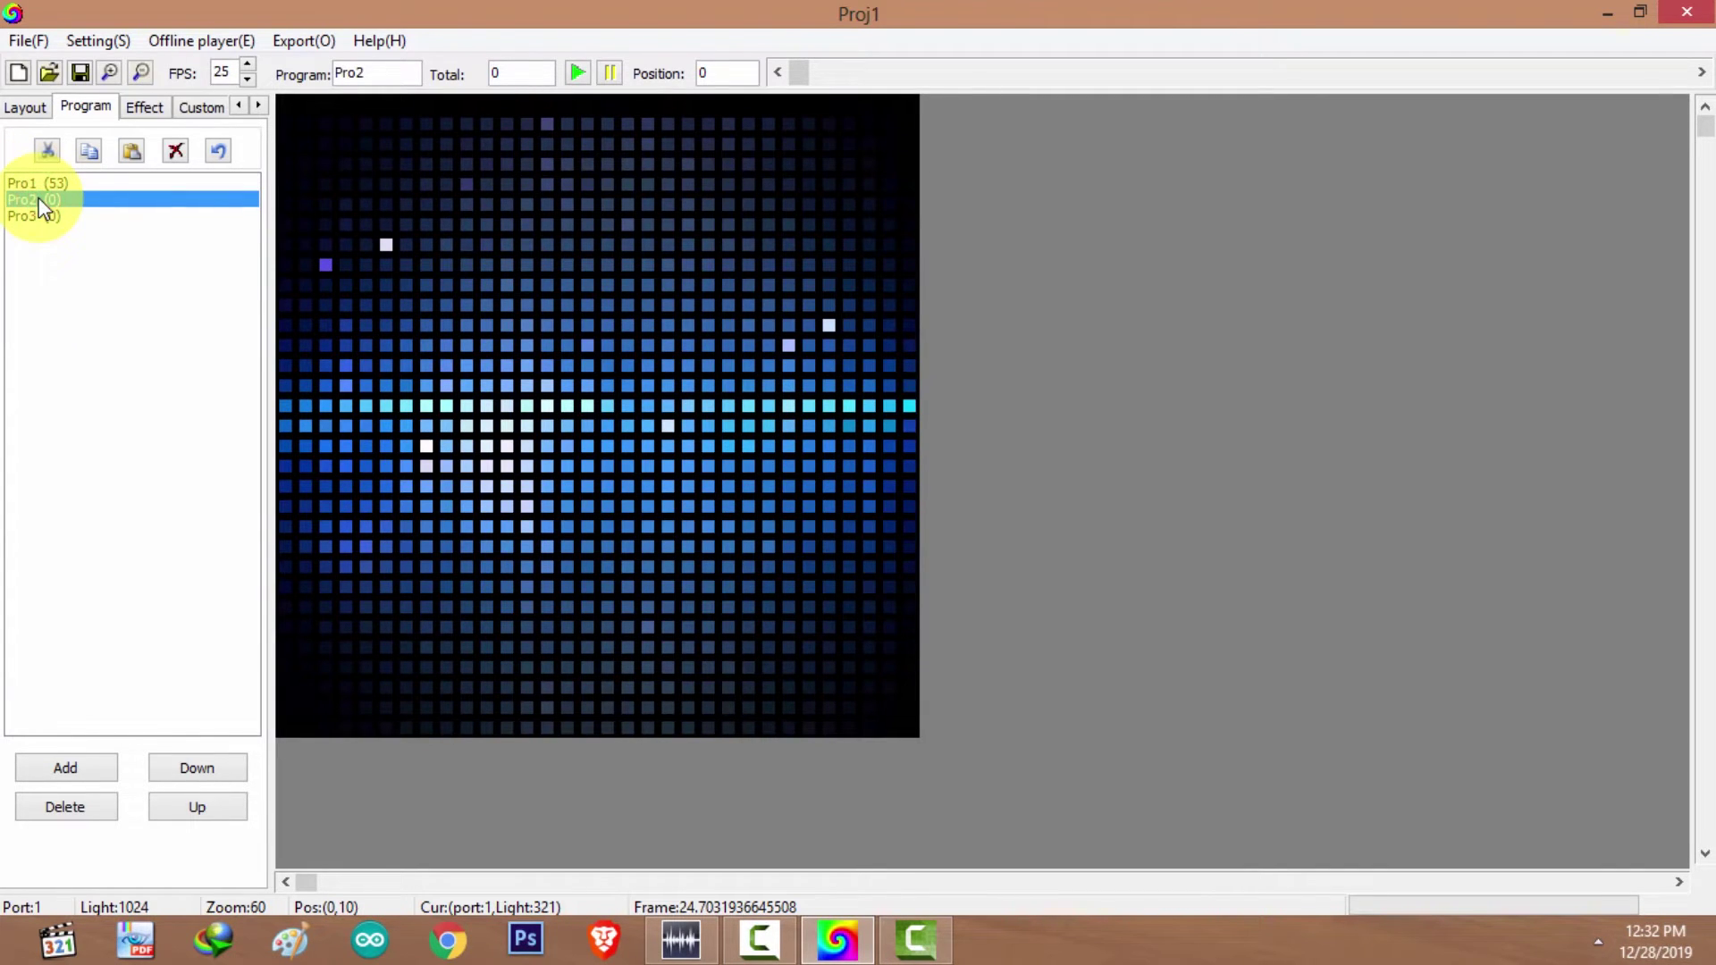
pyautogui.click(37, 217)
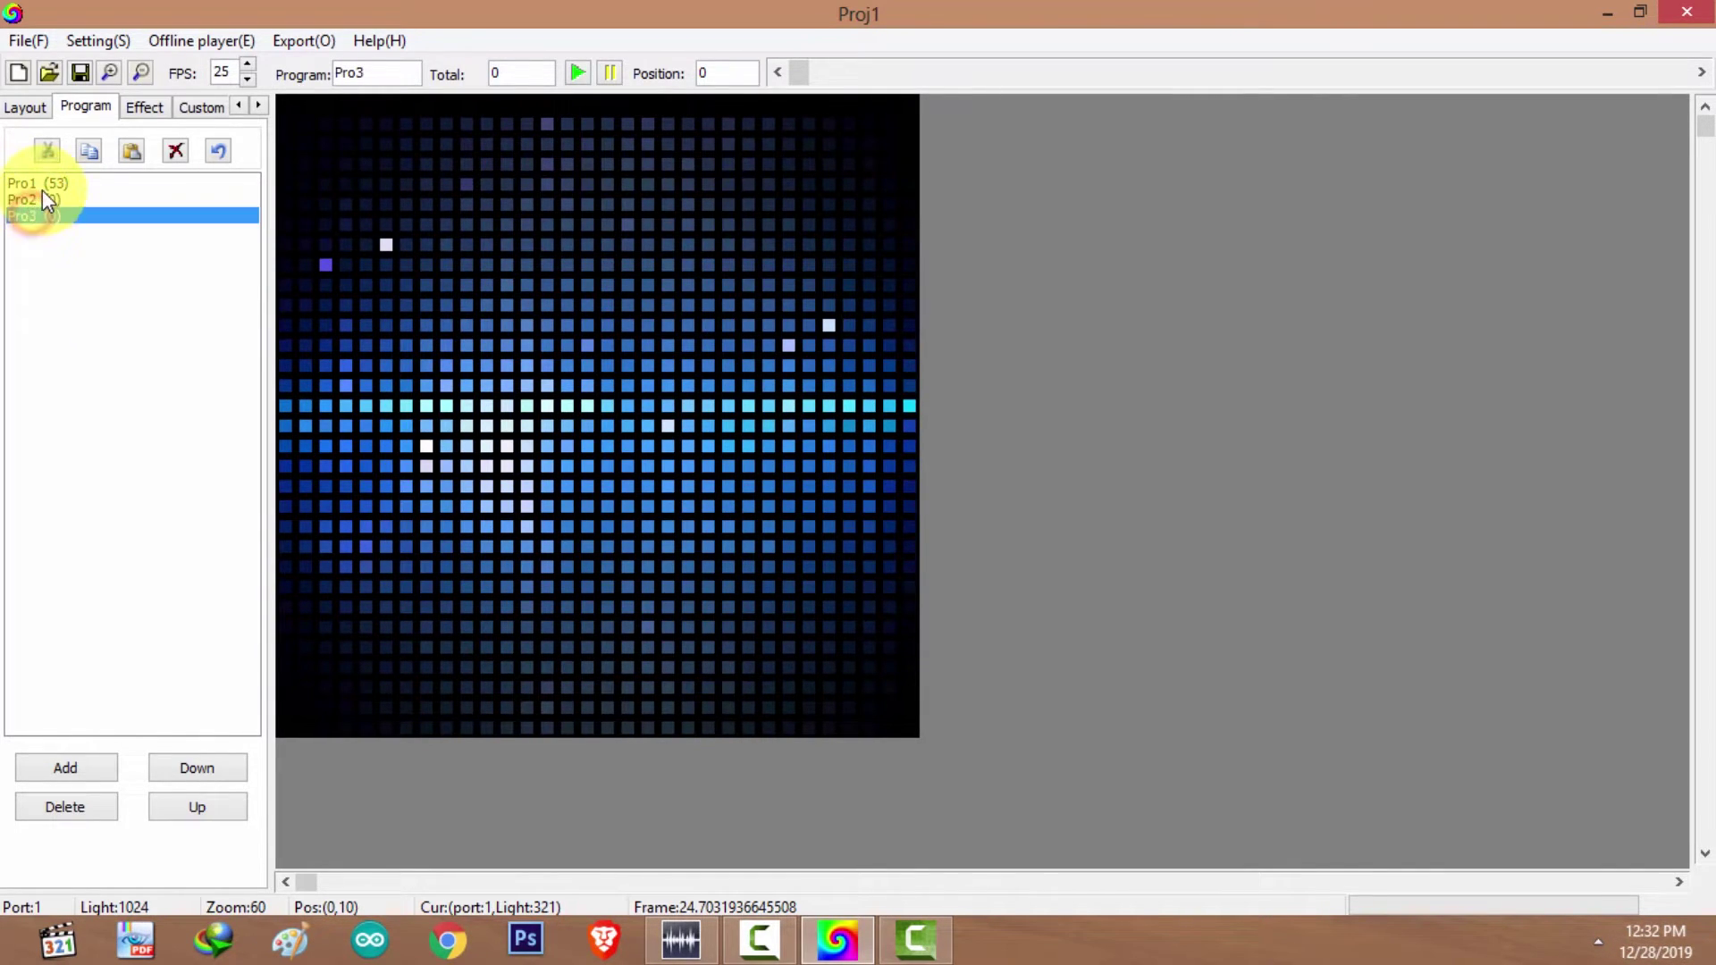
pyautogui.click(41, 185)
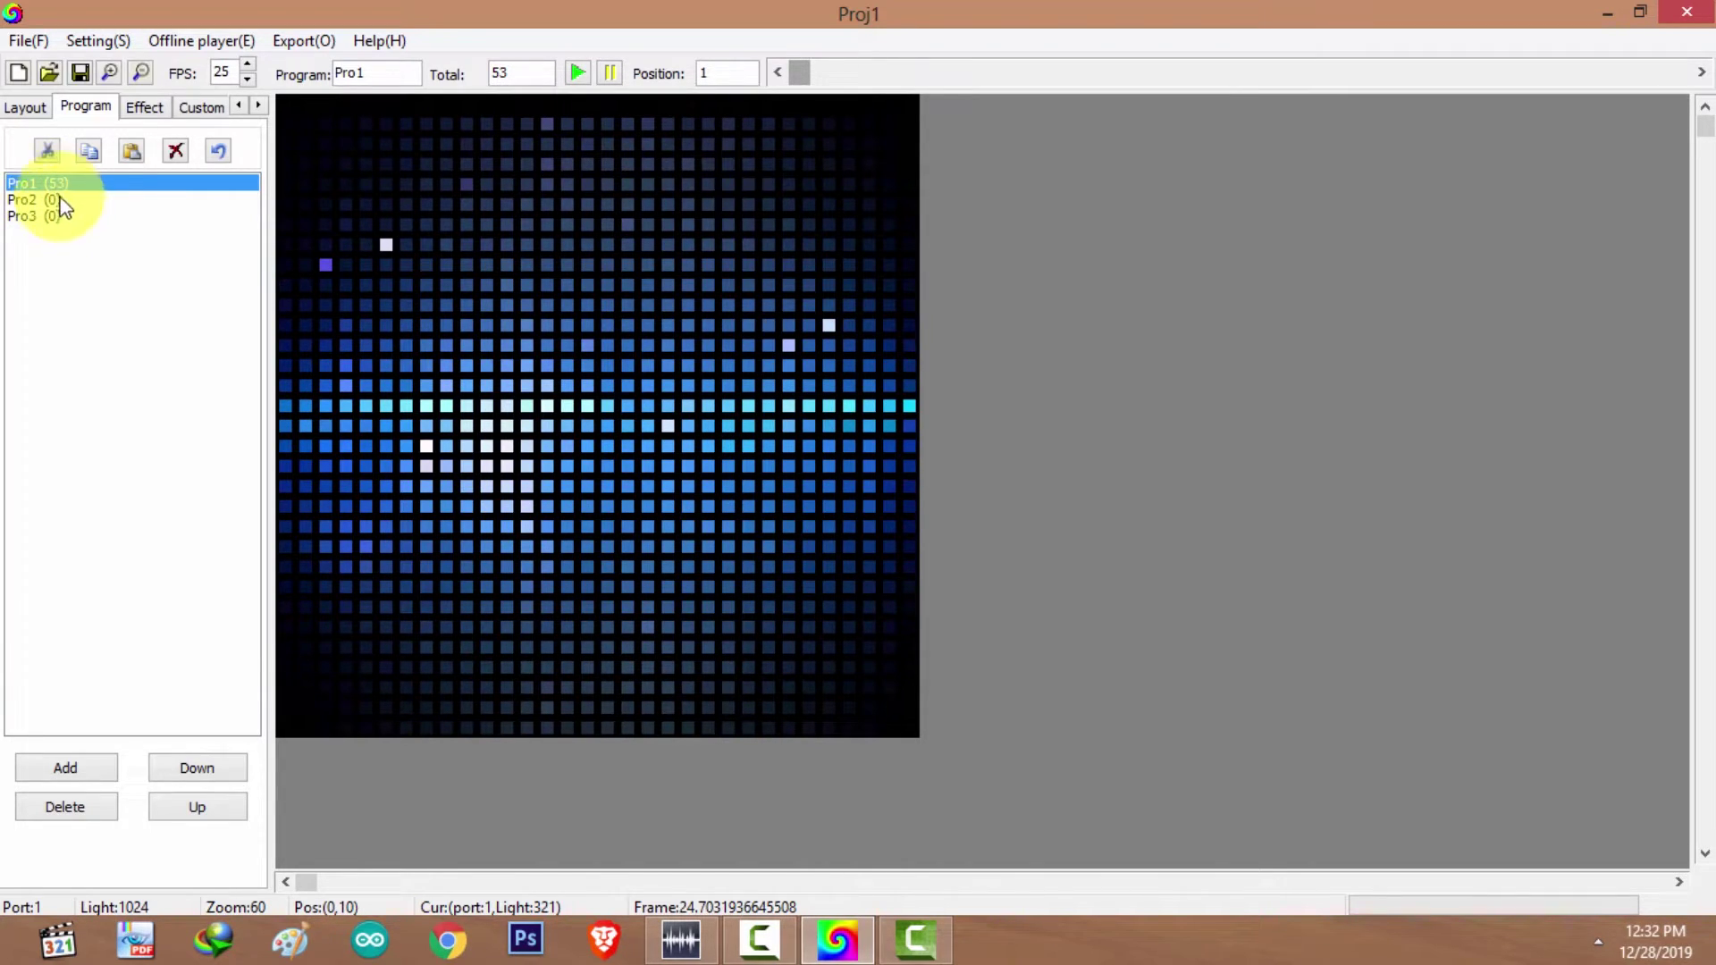
pyautogui.click(59, 201)
pyautogui.click(59, 215)
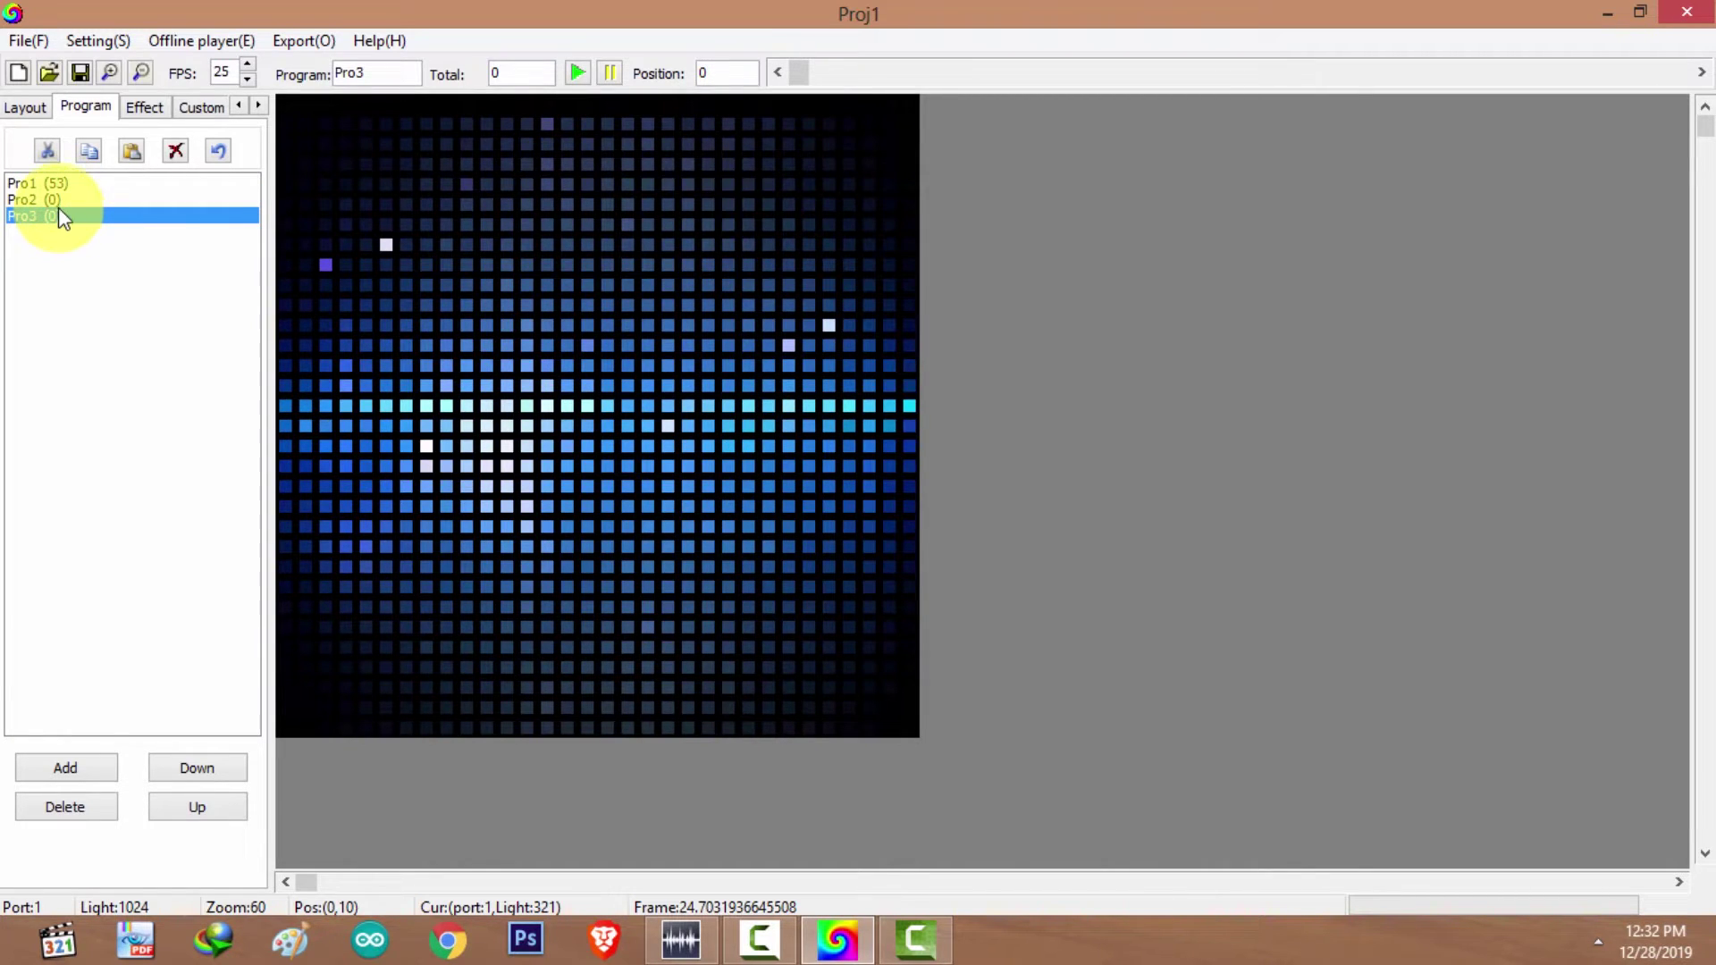
pyautogui.click(56, 184)
pyautogui.click(48, 200)
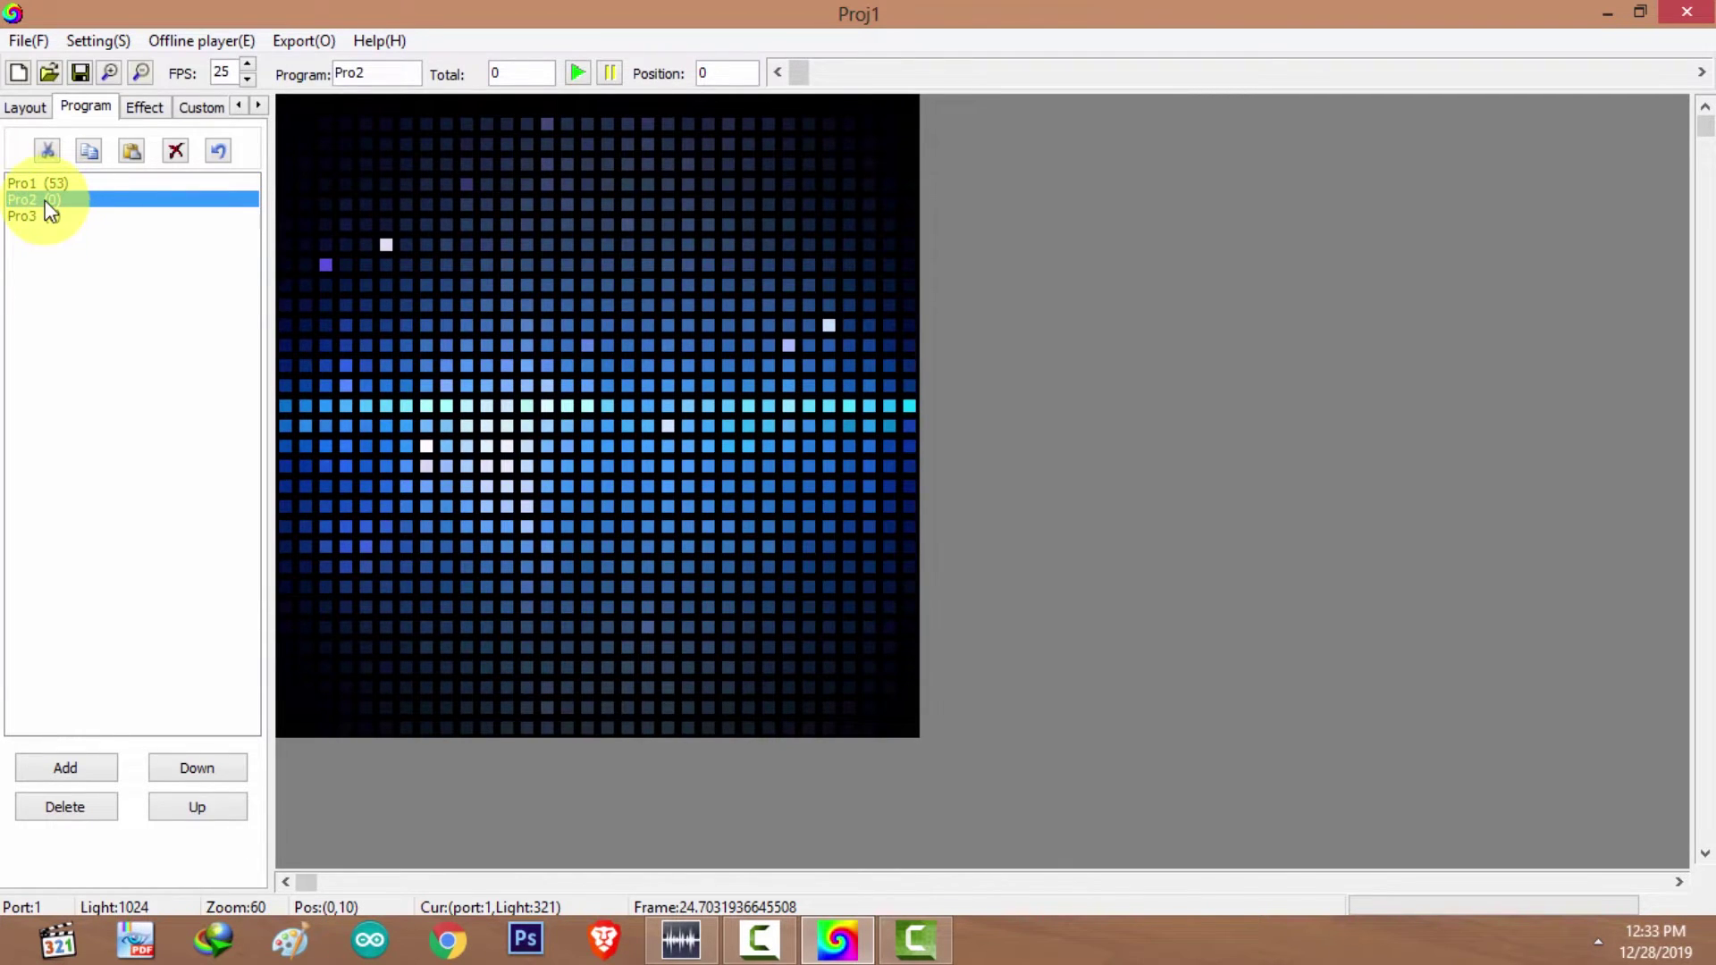
pyautogui.click(134, 108)
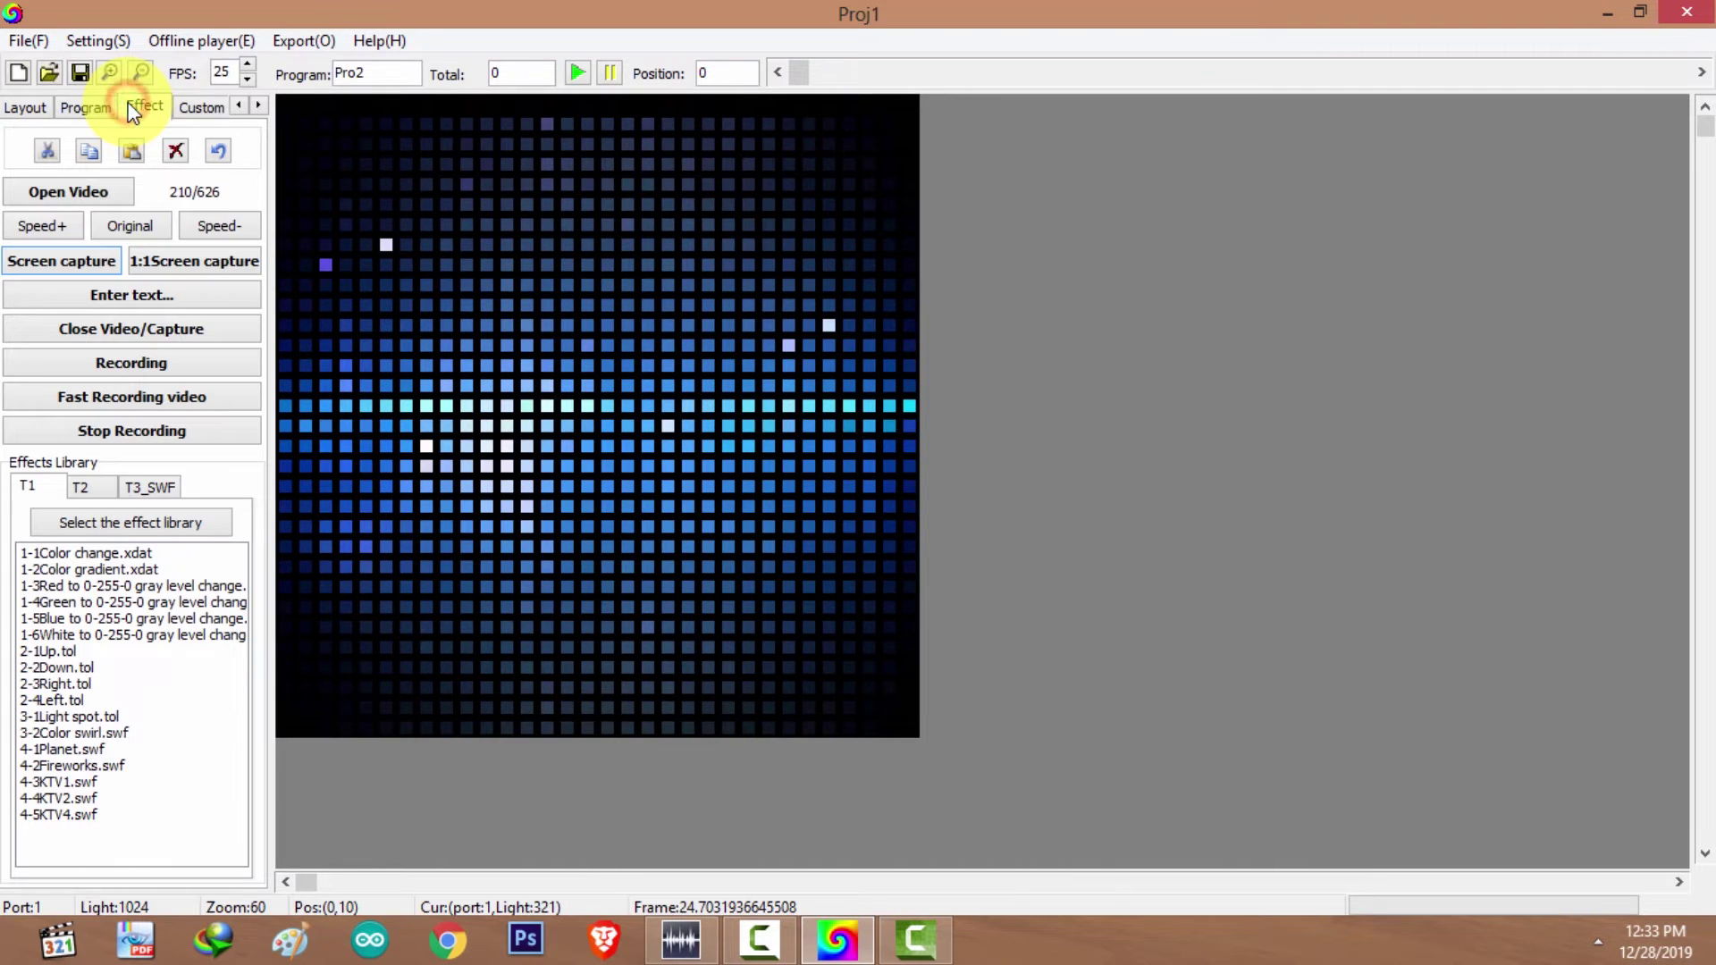
pyautogui.click(108, 185)
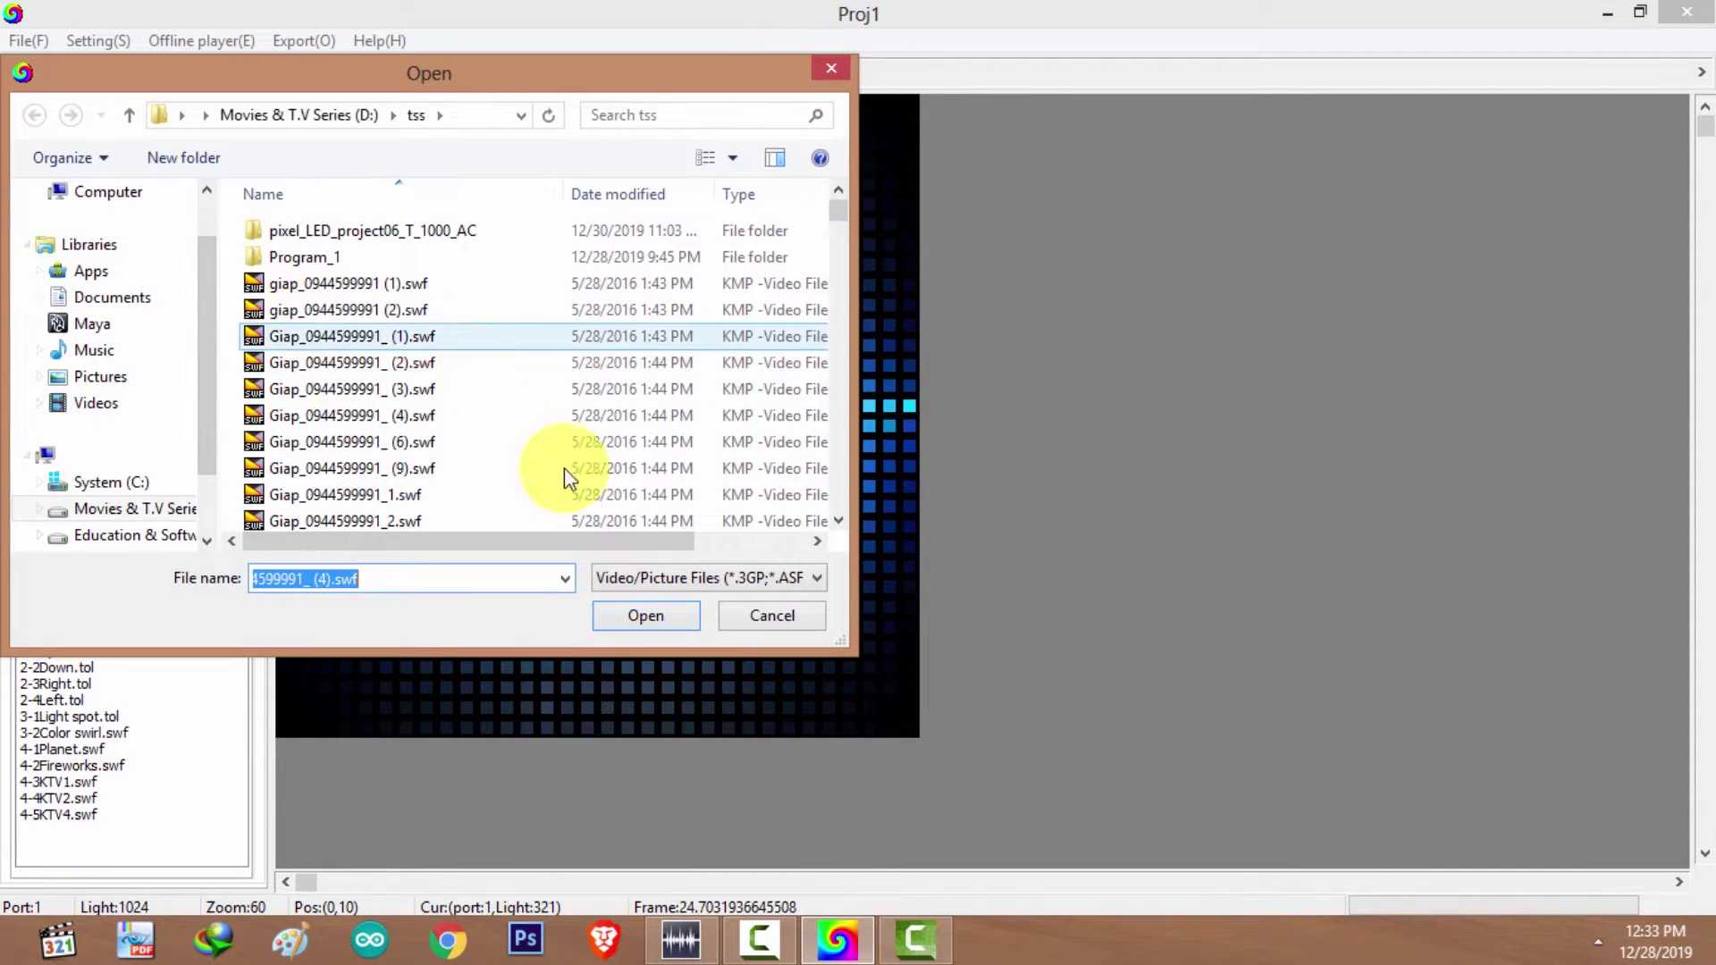
pyautogui.click(768, 615)
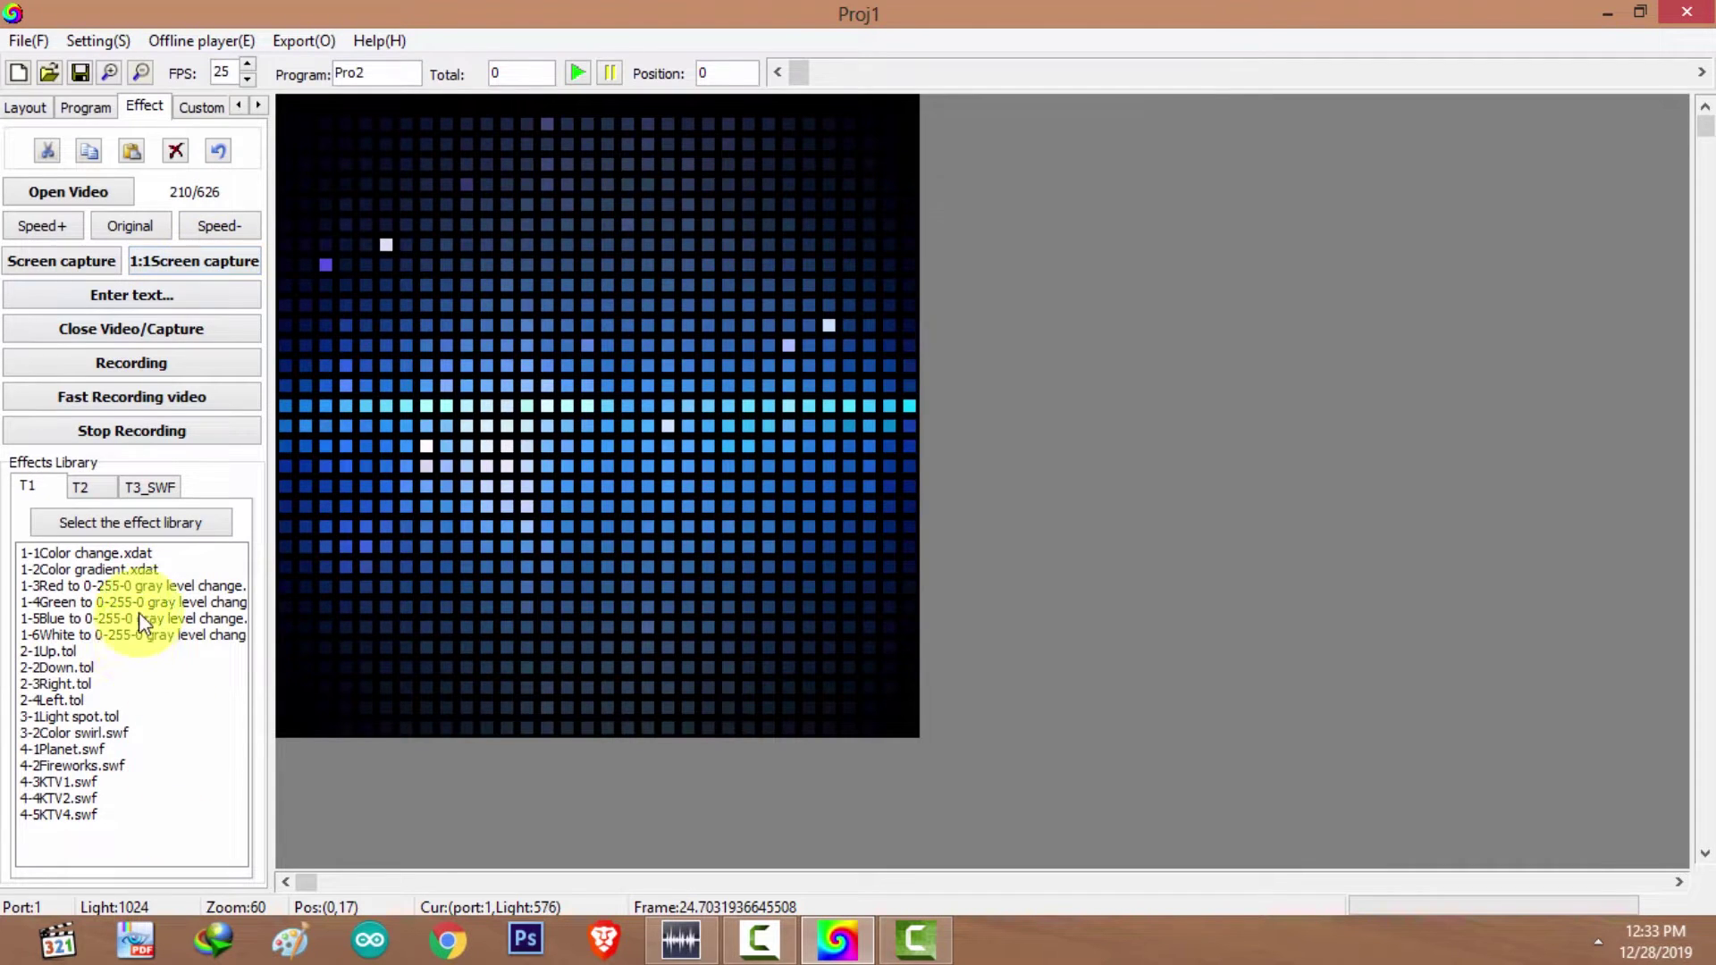
pyautogui.click(98, 191)
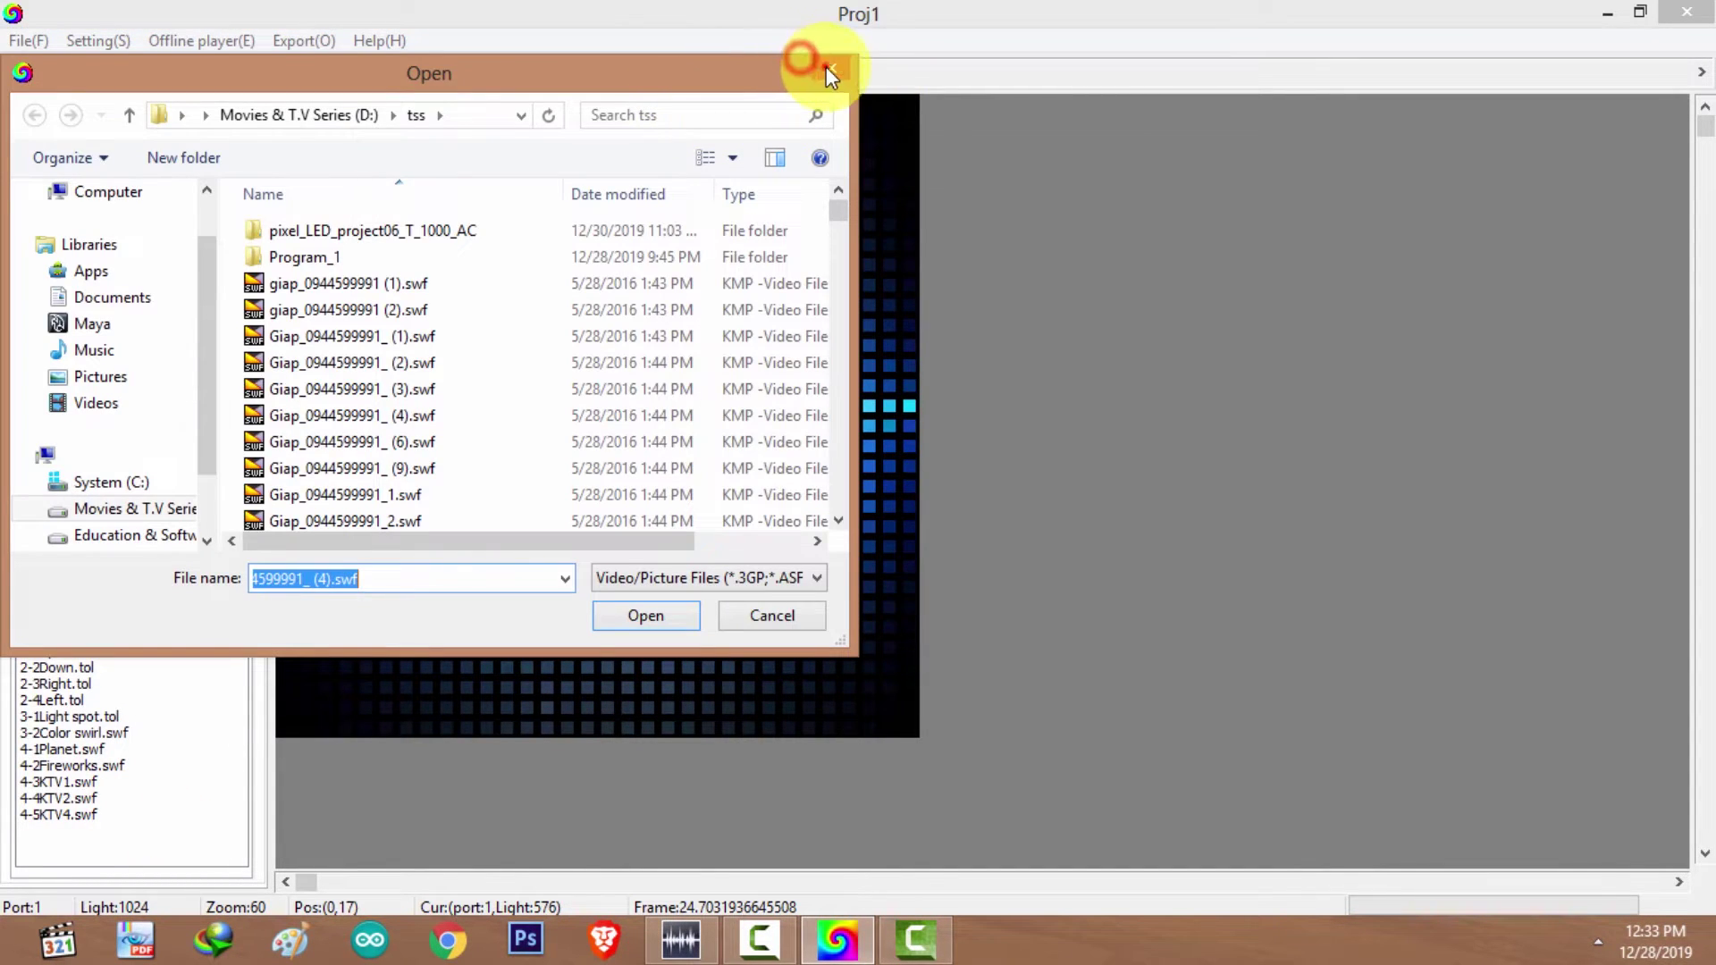
pyautogui.click(828, 68)
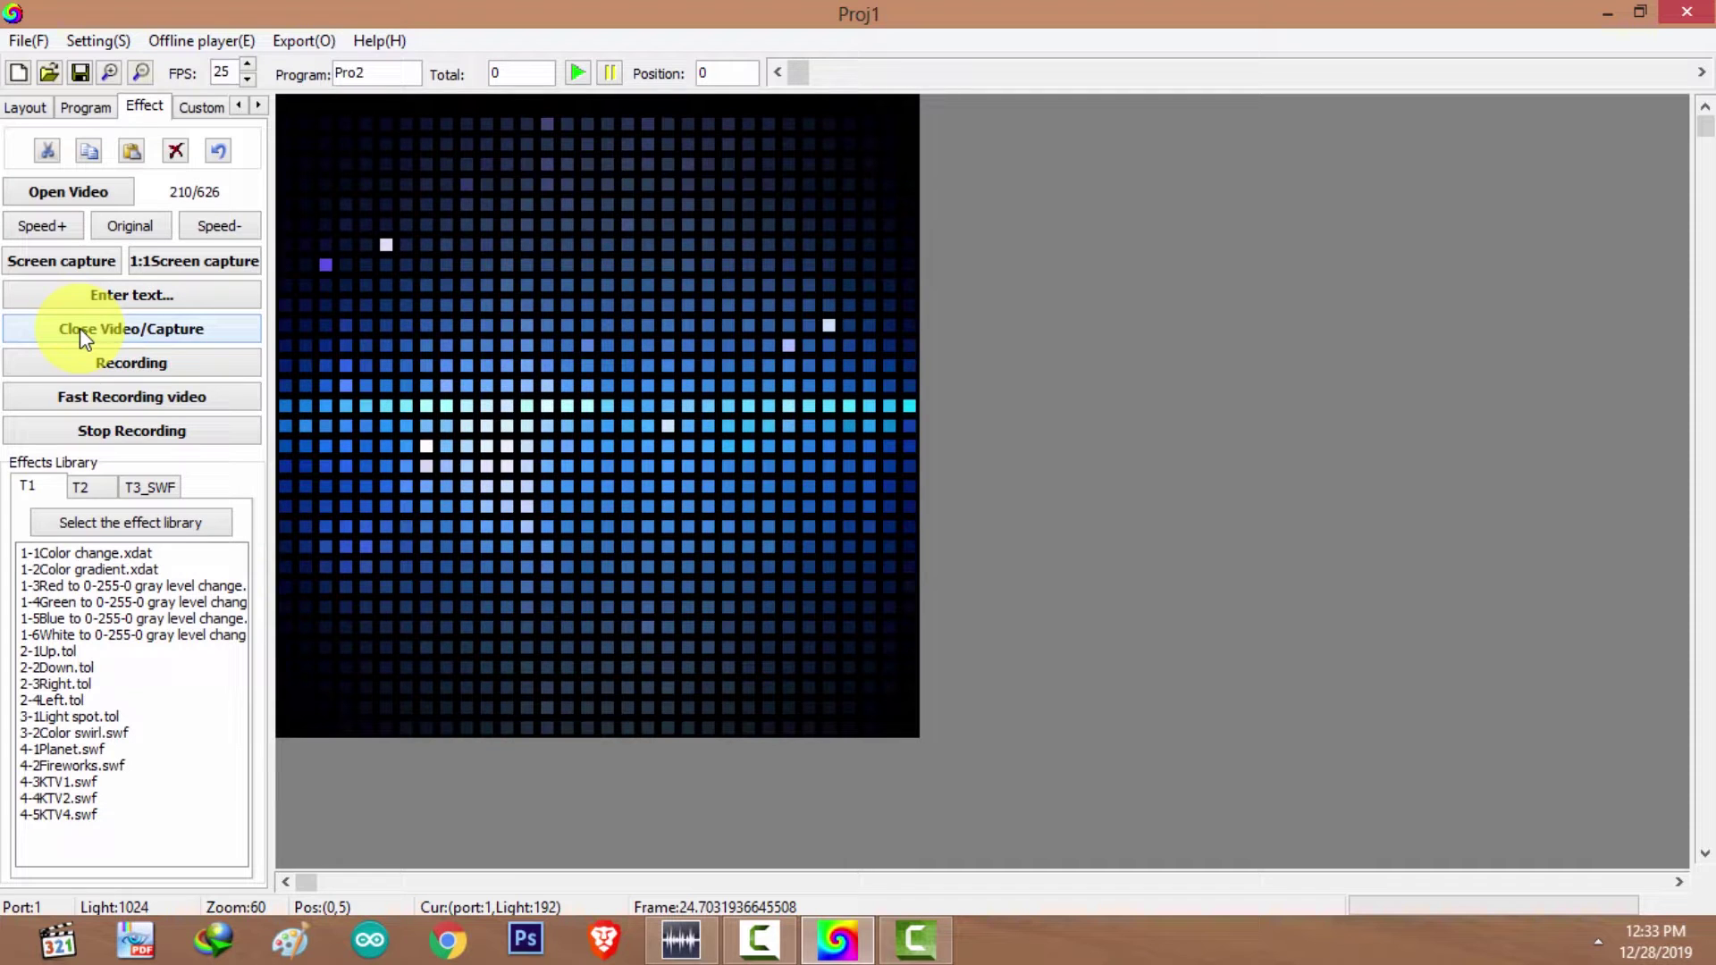
# Open the video file ending in _ (6).swf from the tss folder and record about 92 frames of it into program Pro2.
pyautogui.click(65, 191)
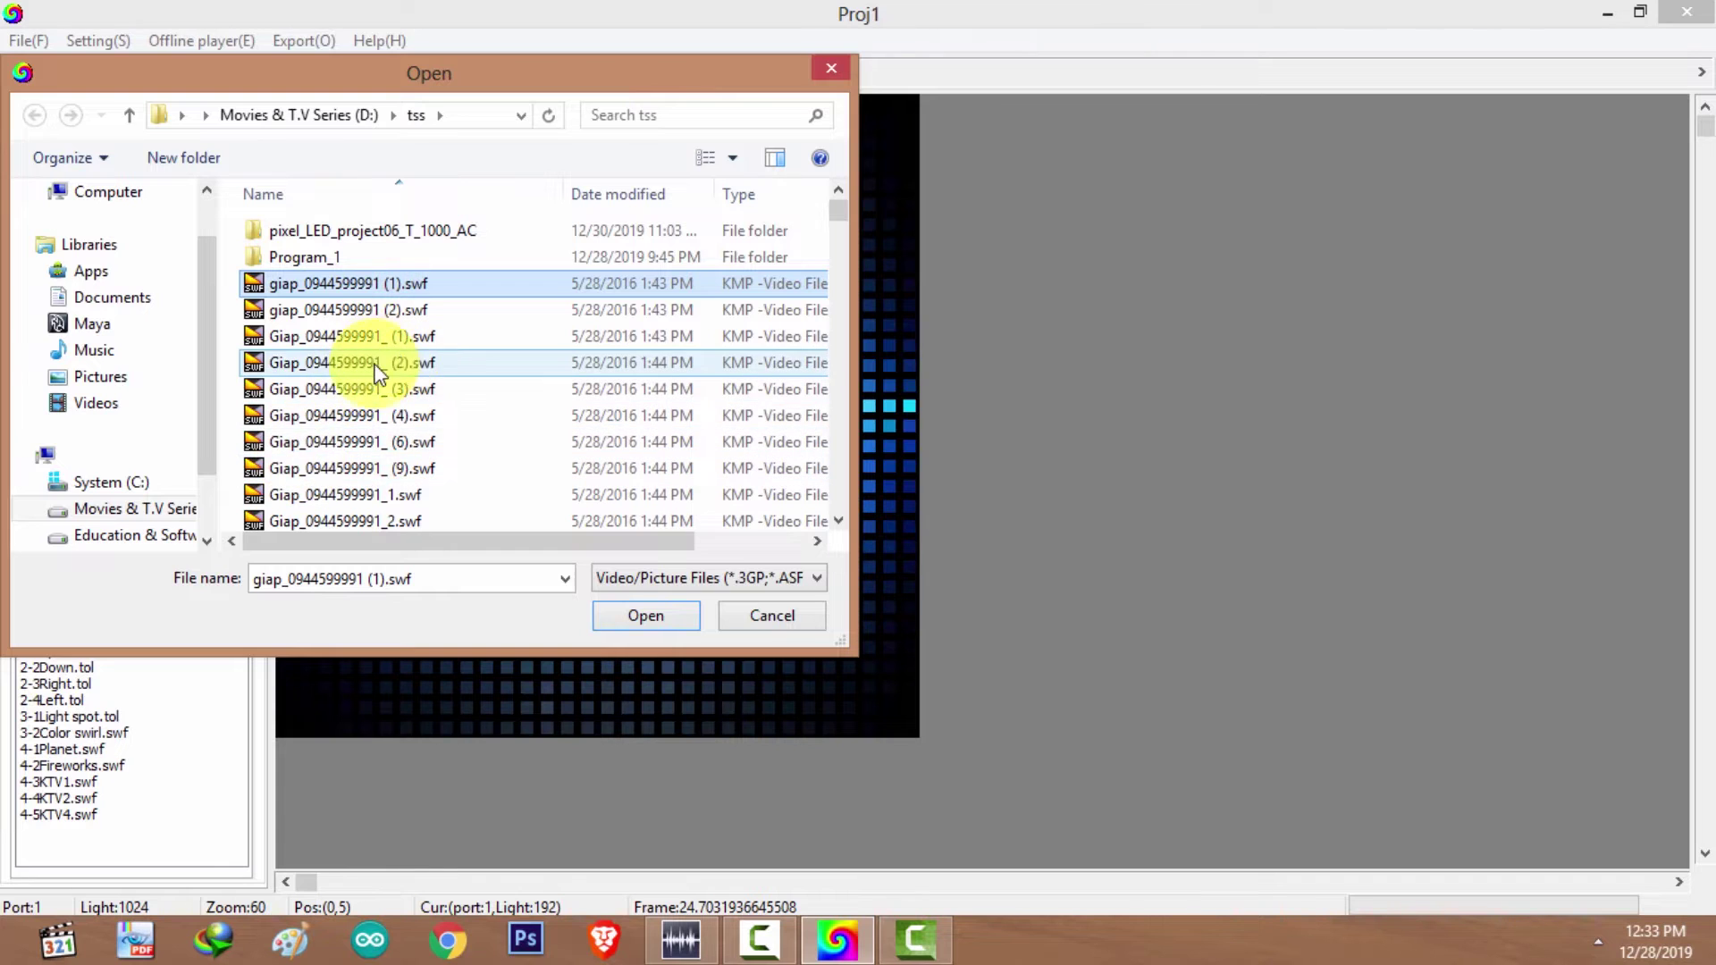
pyautogui.click(341, 445)
pyautogui.click(658, 617)
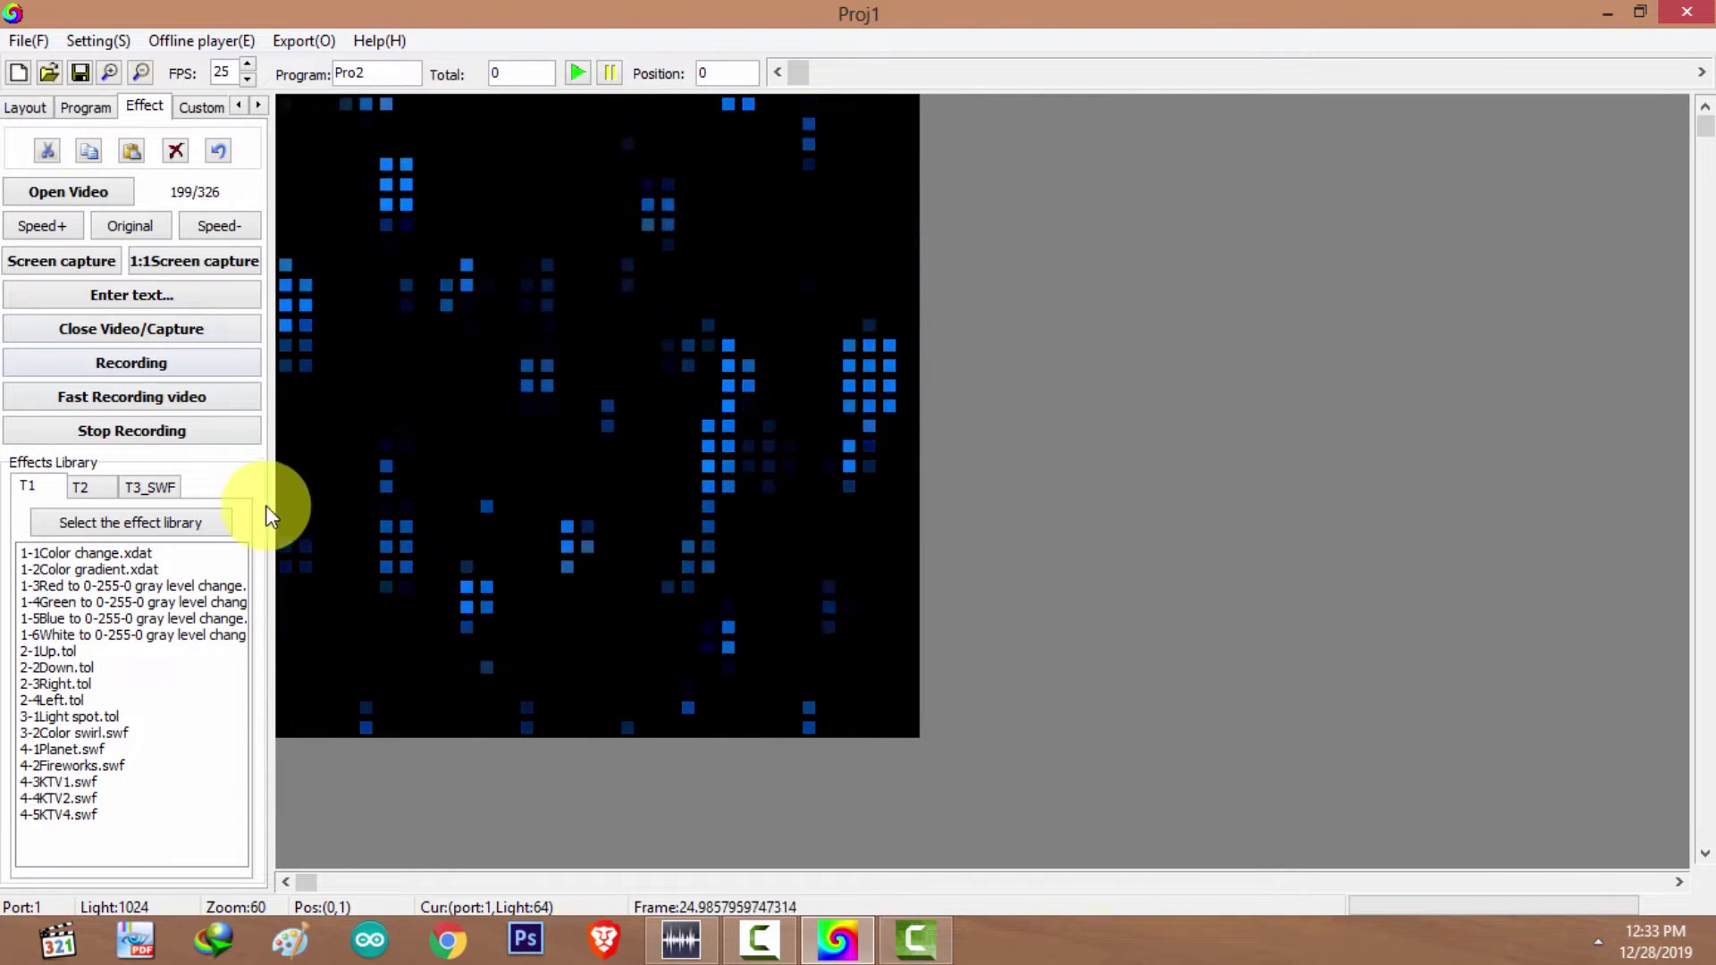
pyautogui.click(163, 362)
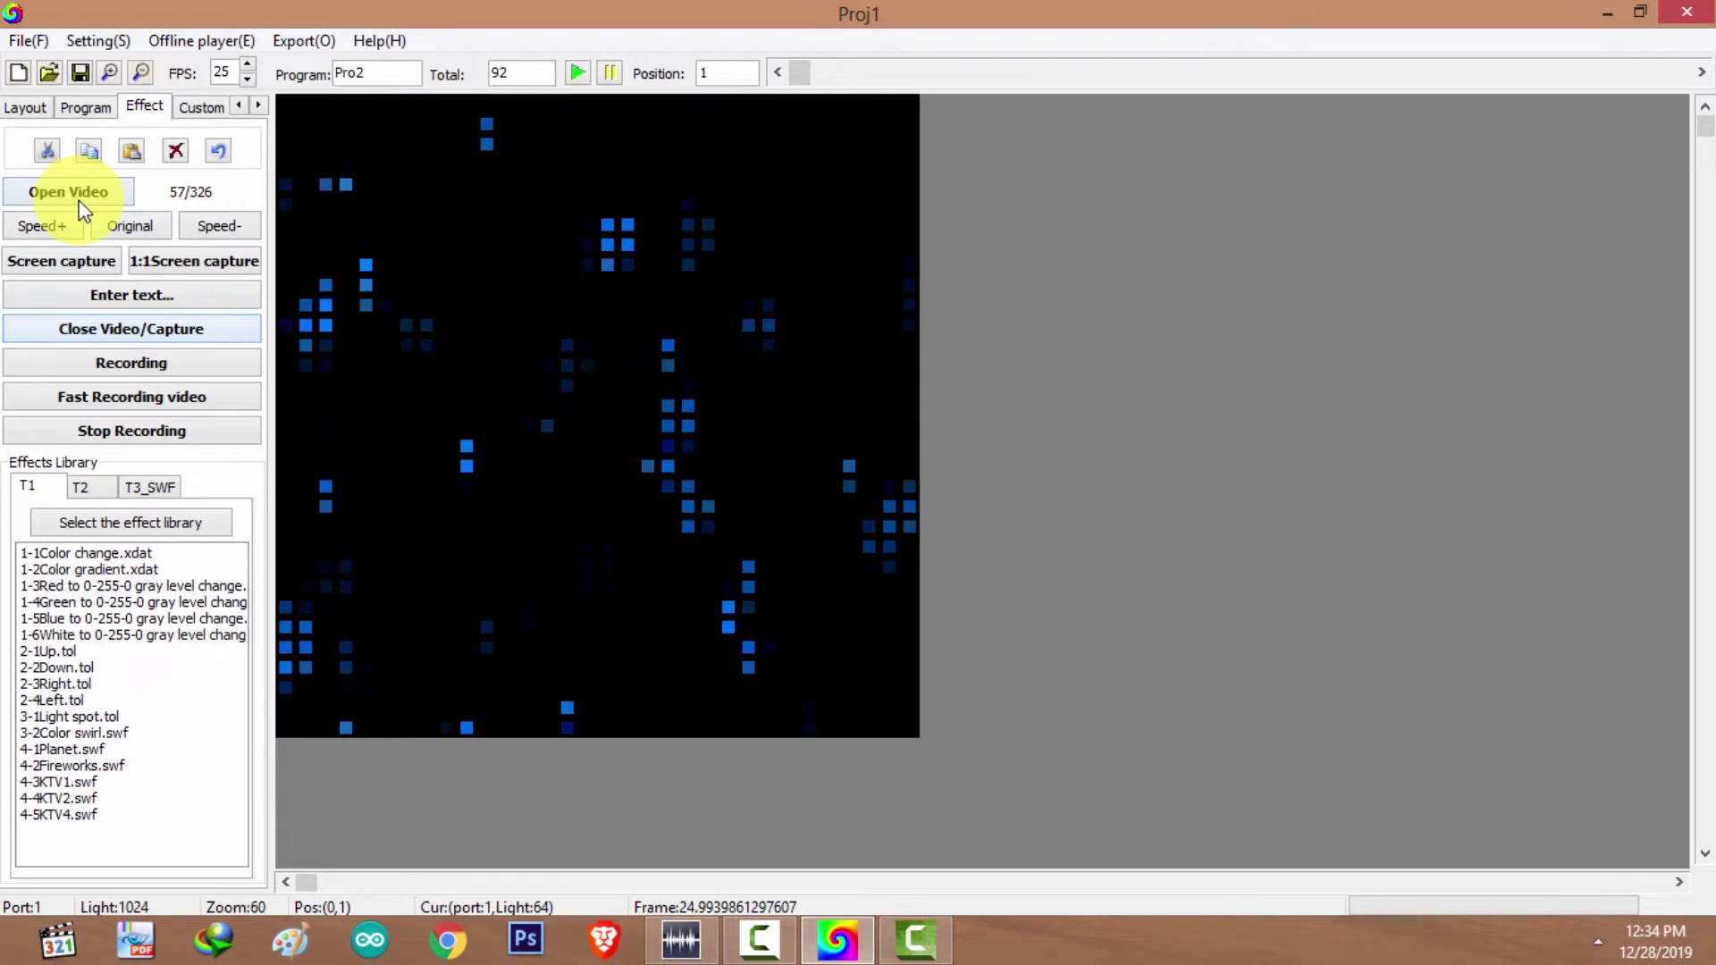
# Make Pro3 the active program and open the video file ending in _ (3).swf from the tss folder.
pyautogui.click(88, 109)
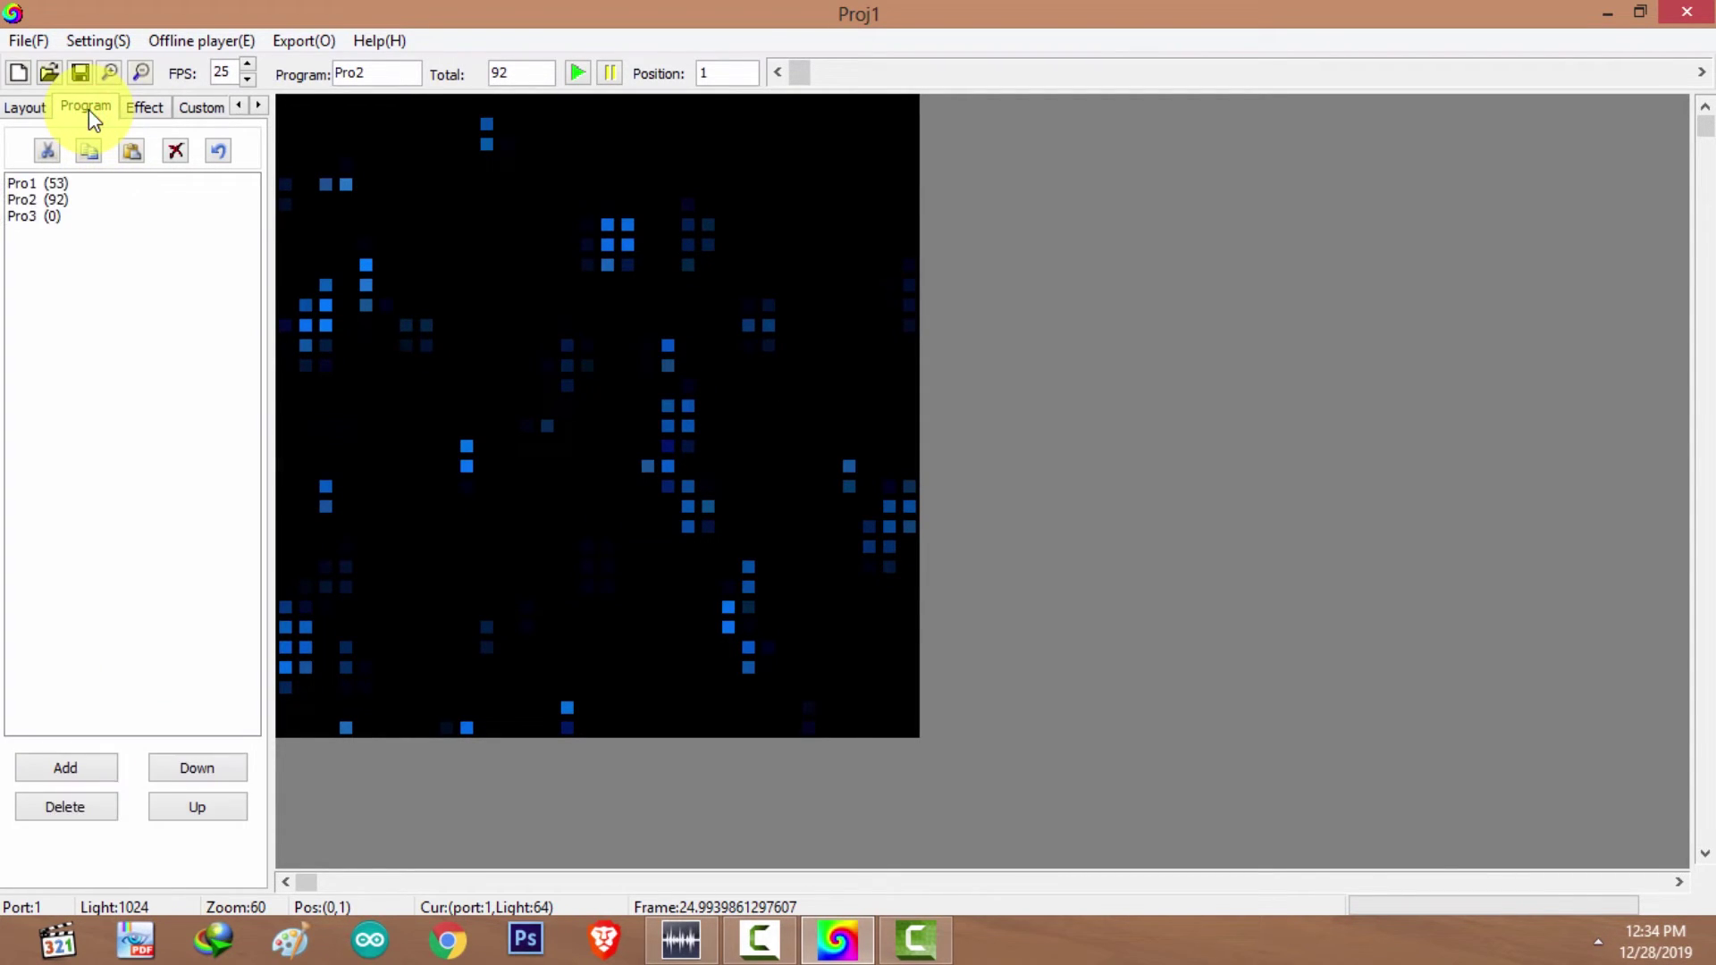
pyautogui.click(56, 201)
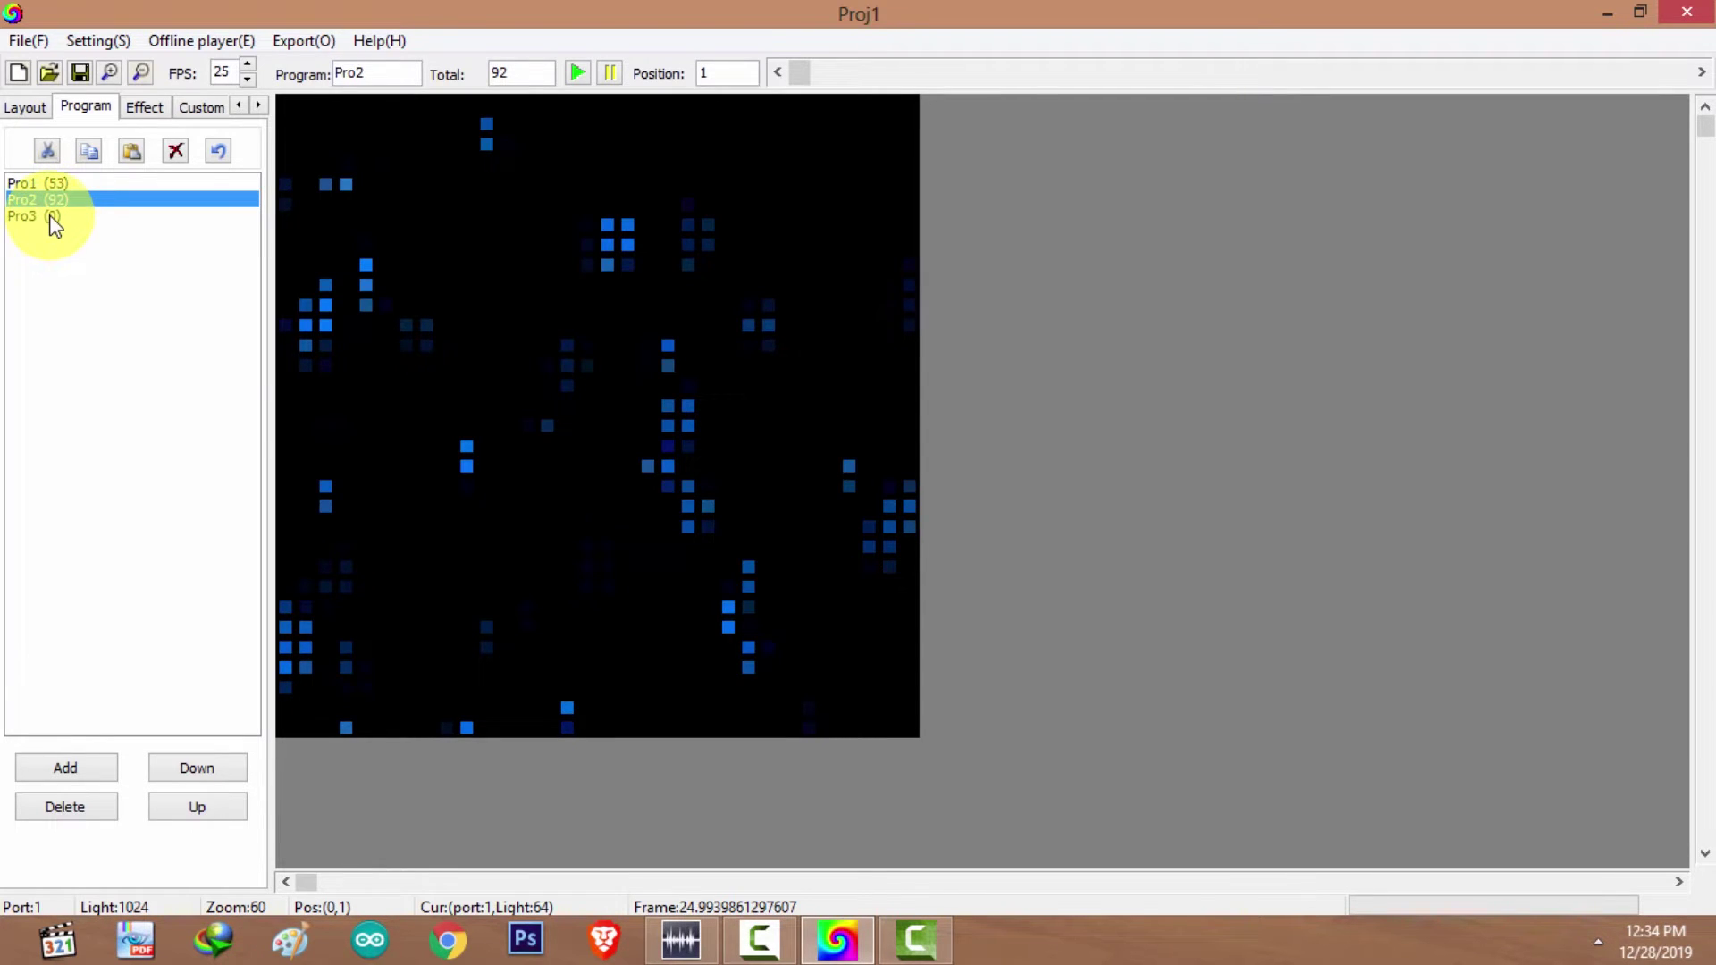
pyautogui.click(52, 219)
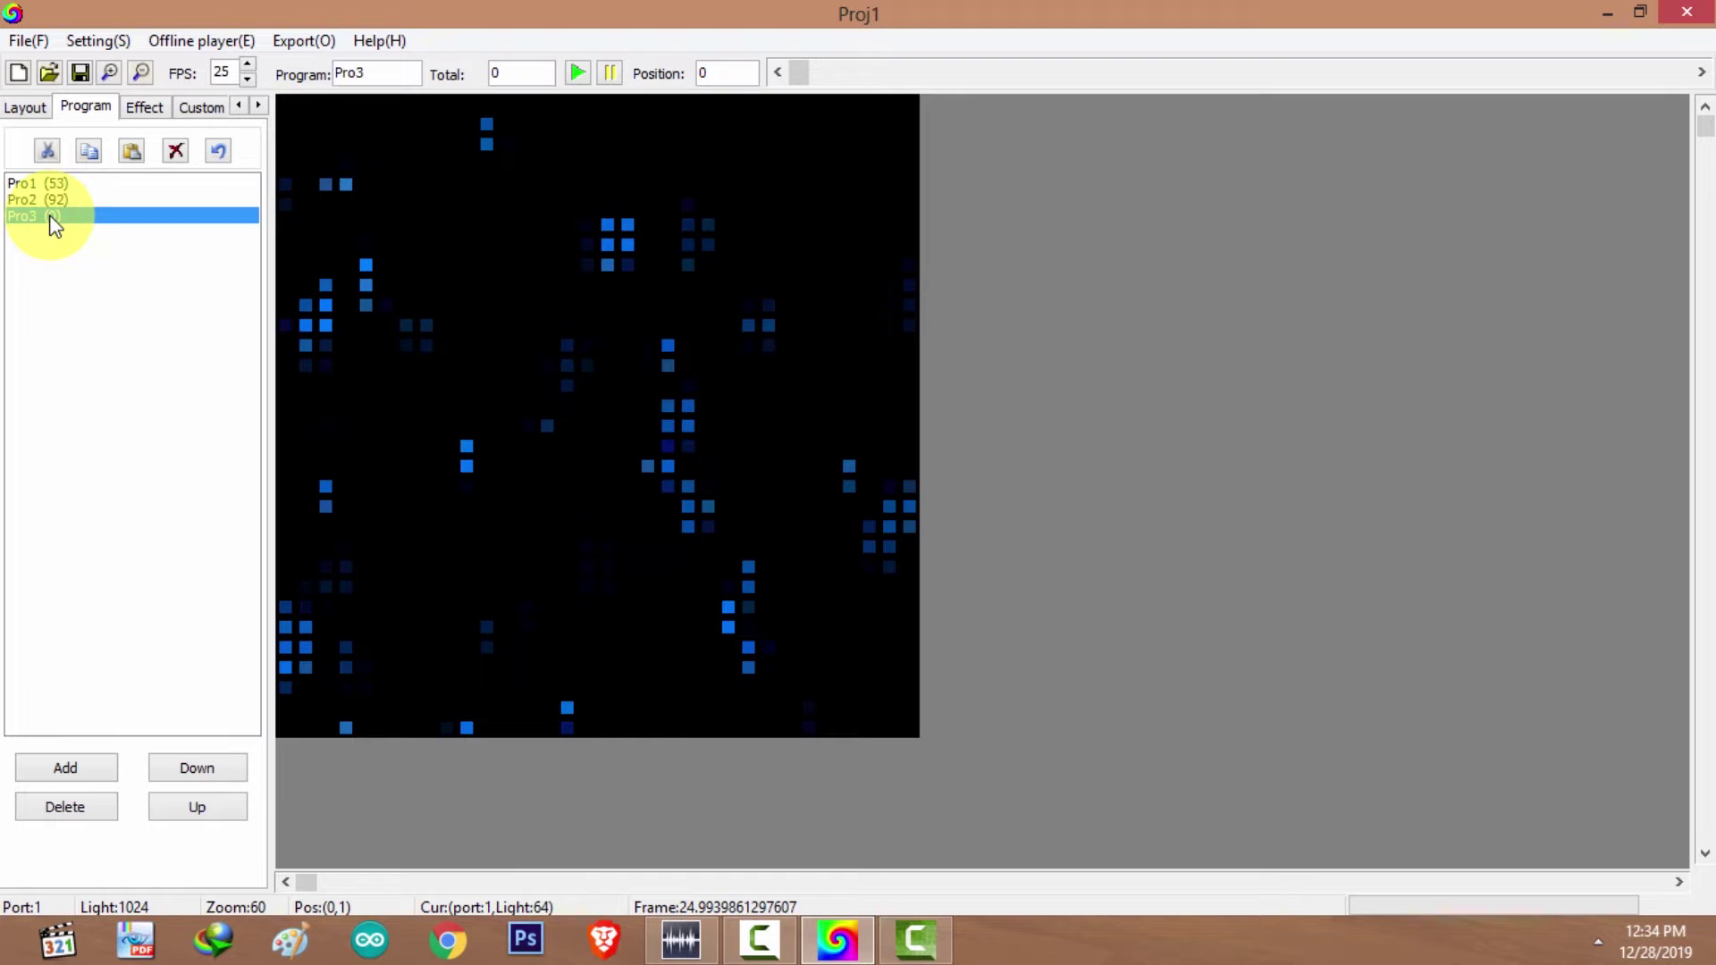
pyautogui.click(144, 107)
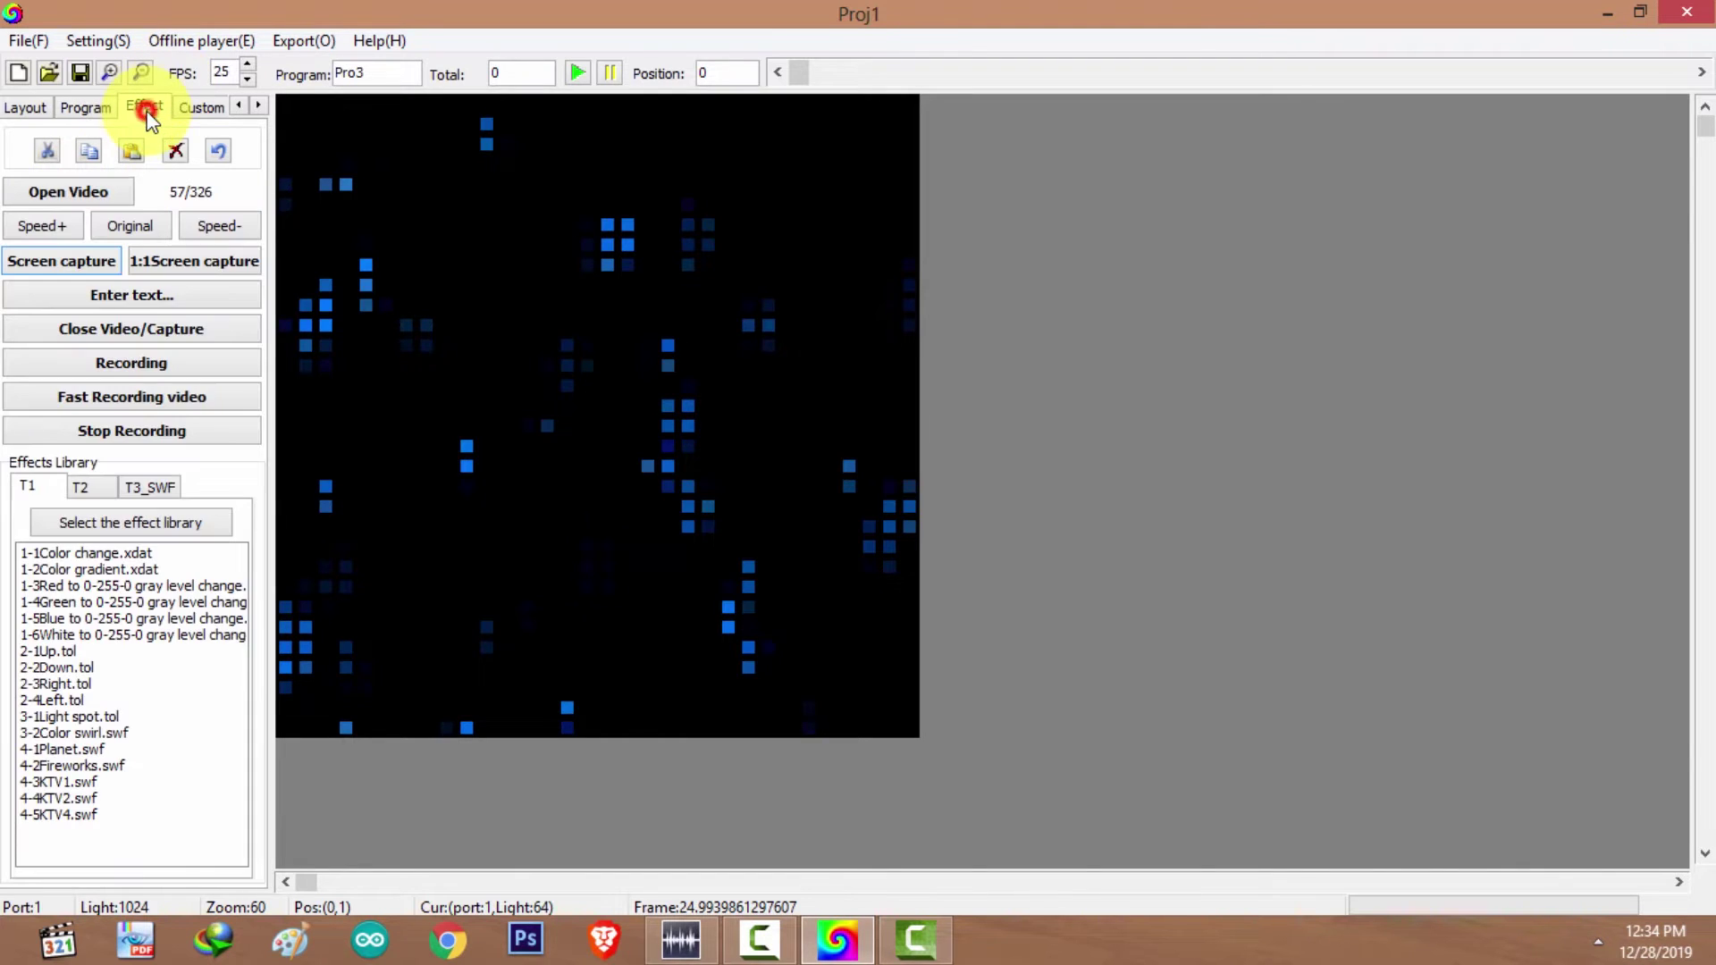
pyautogui.click(39, 186)
pyautogui.click(326, 390)
pyautogui.click(626, 615)
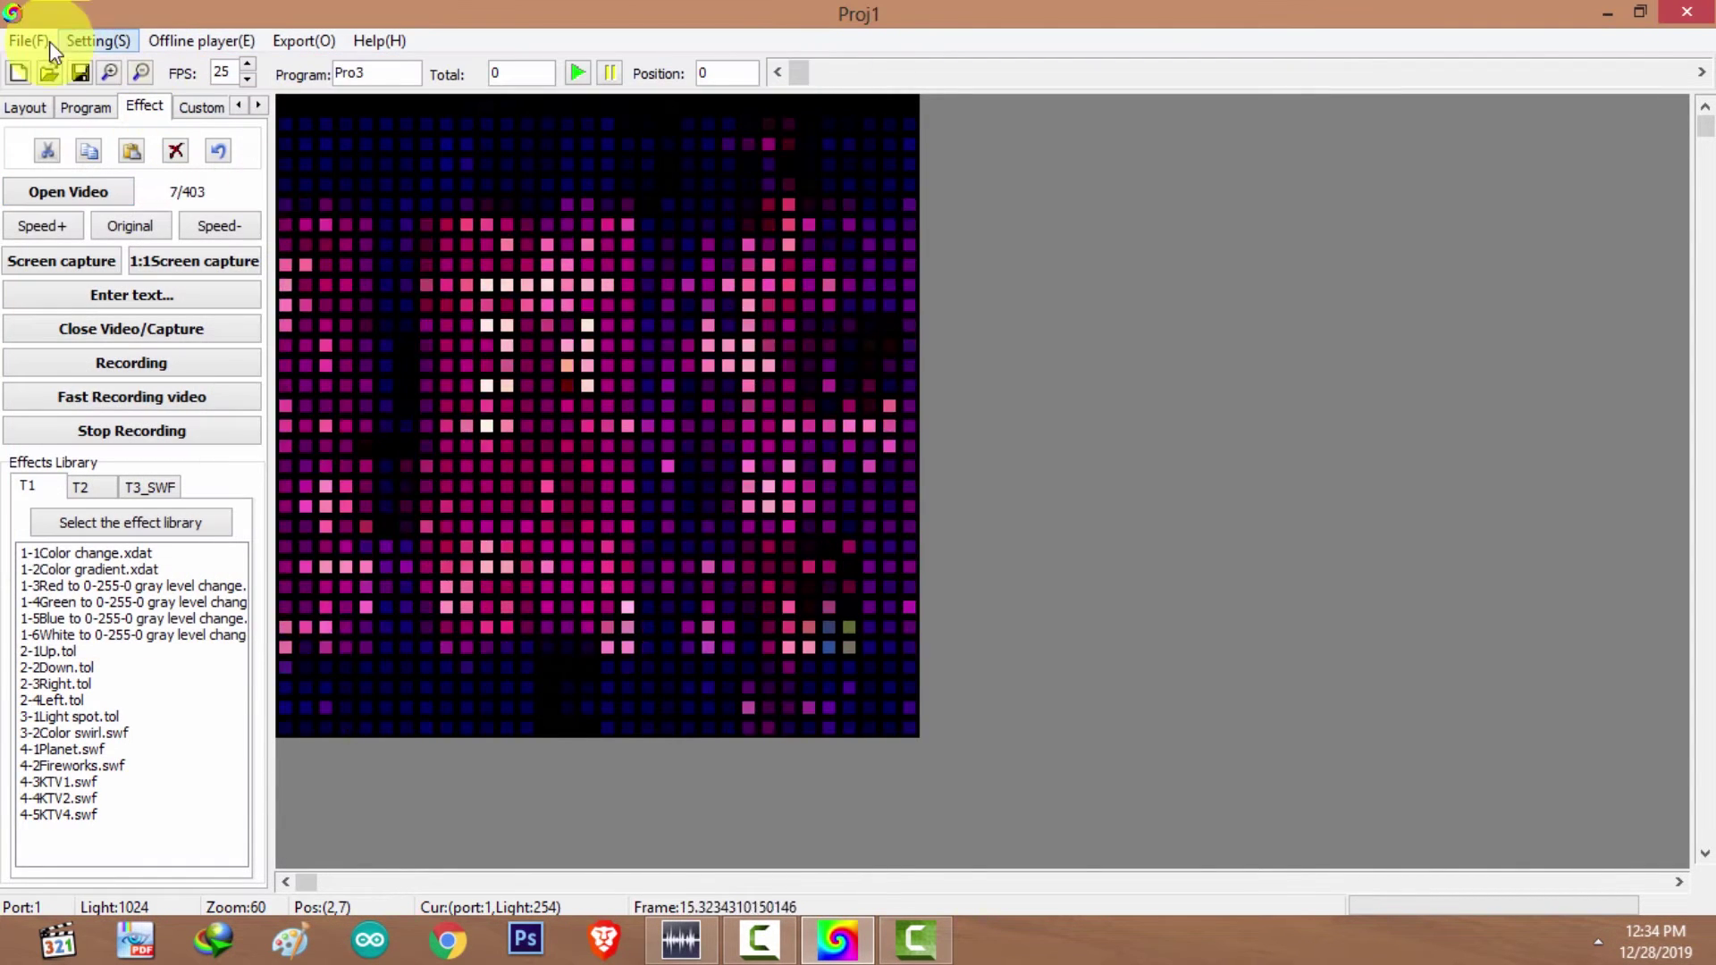
# Record about 47 frames of the playing video into program Pro3, stop the recording and close the video.
pyautogui.click(215, 362)
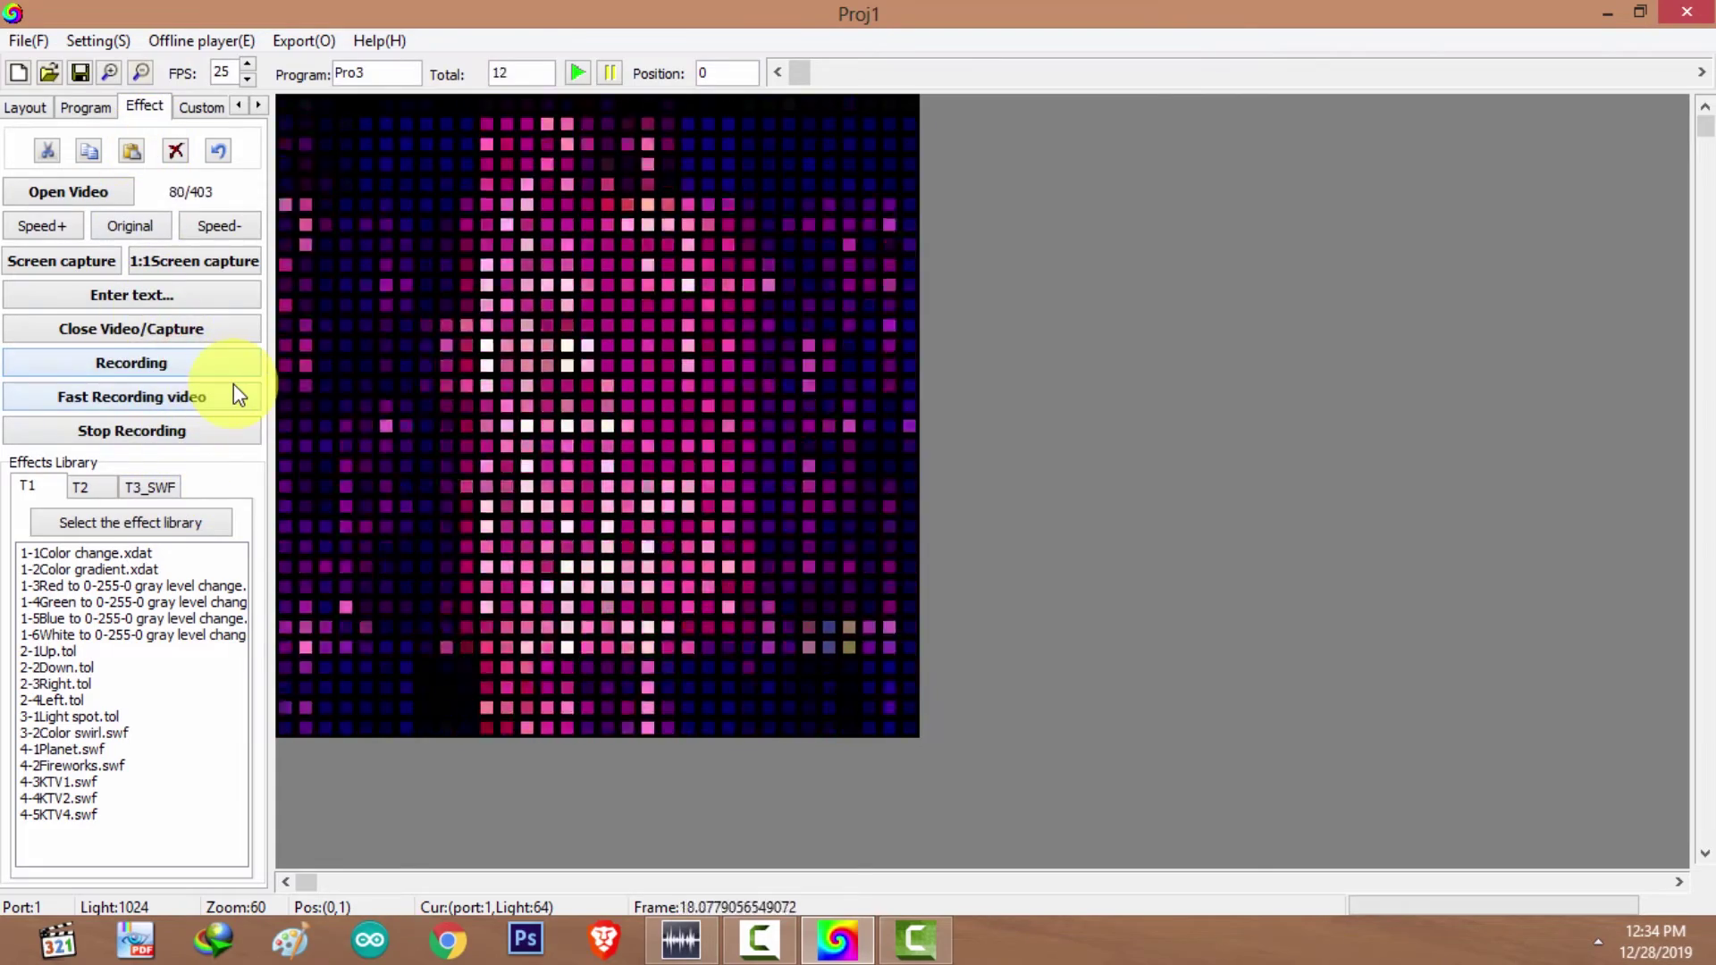
pyautogui.click(218, 428)
pyautogui.click(176, 327)
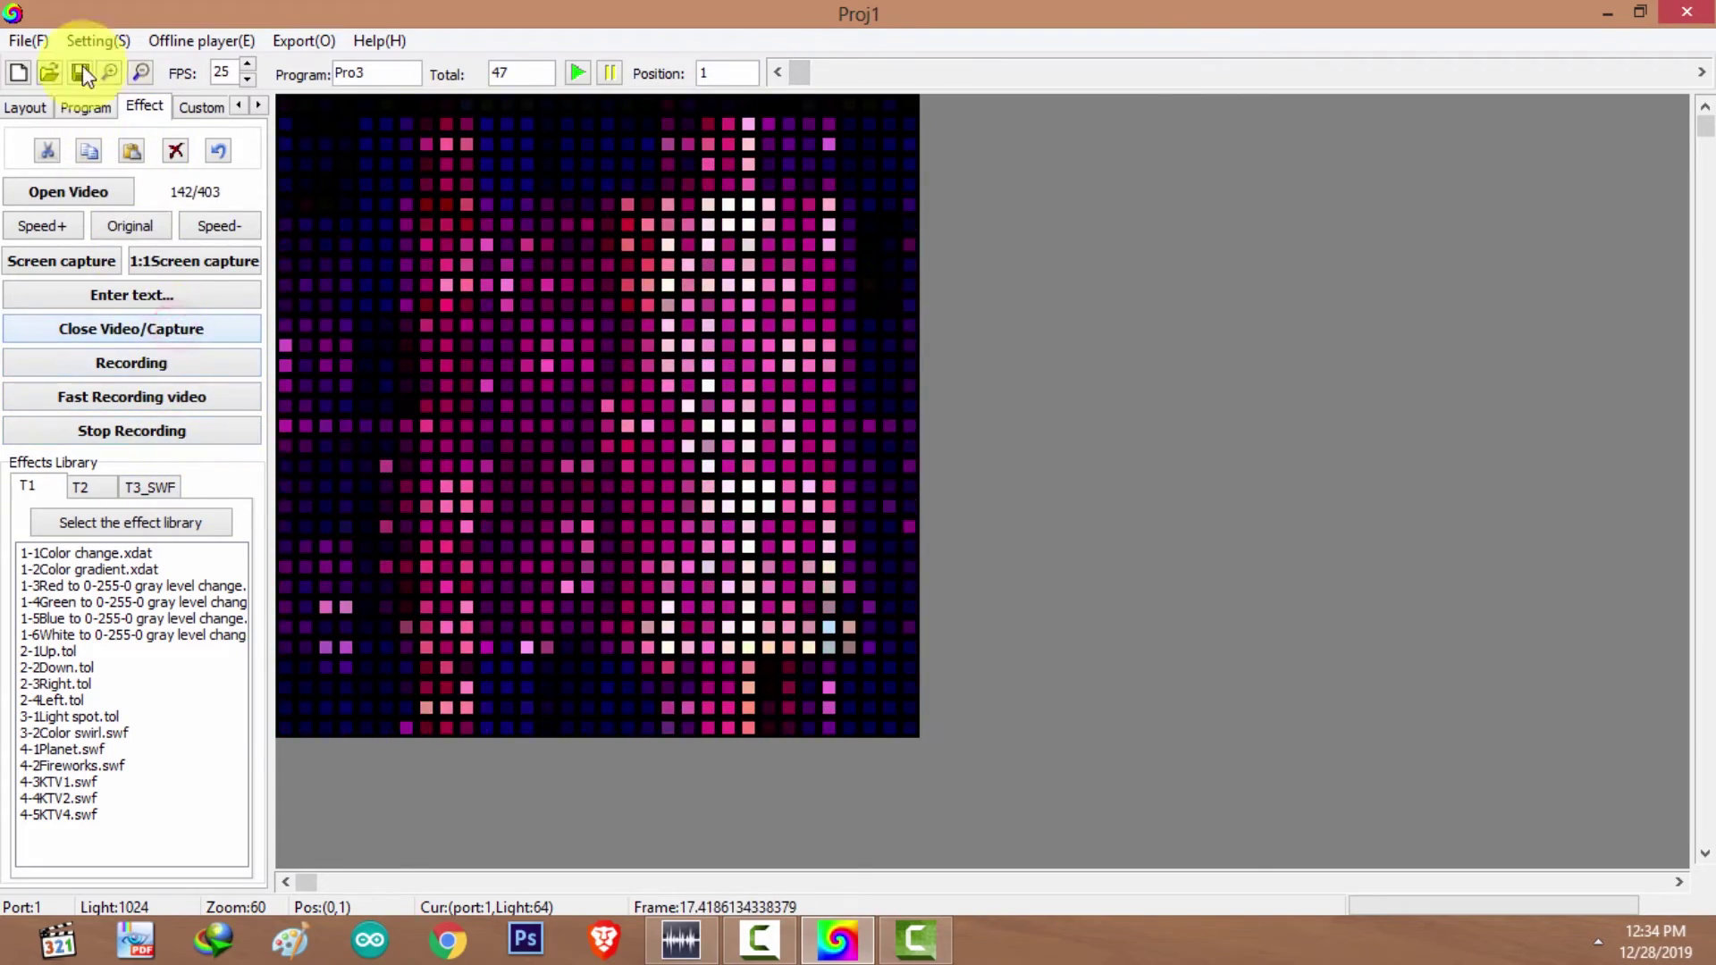
# Check the recorded programs in the program list, selecting Pro3 and Pro1.
pyautogui.click(89, 112)
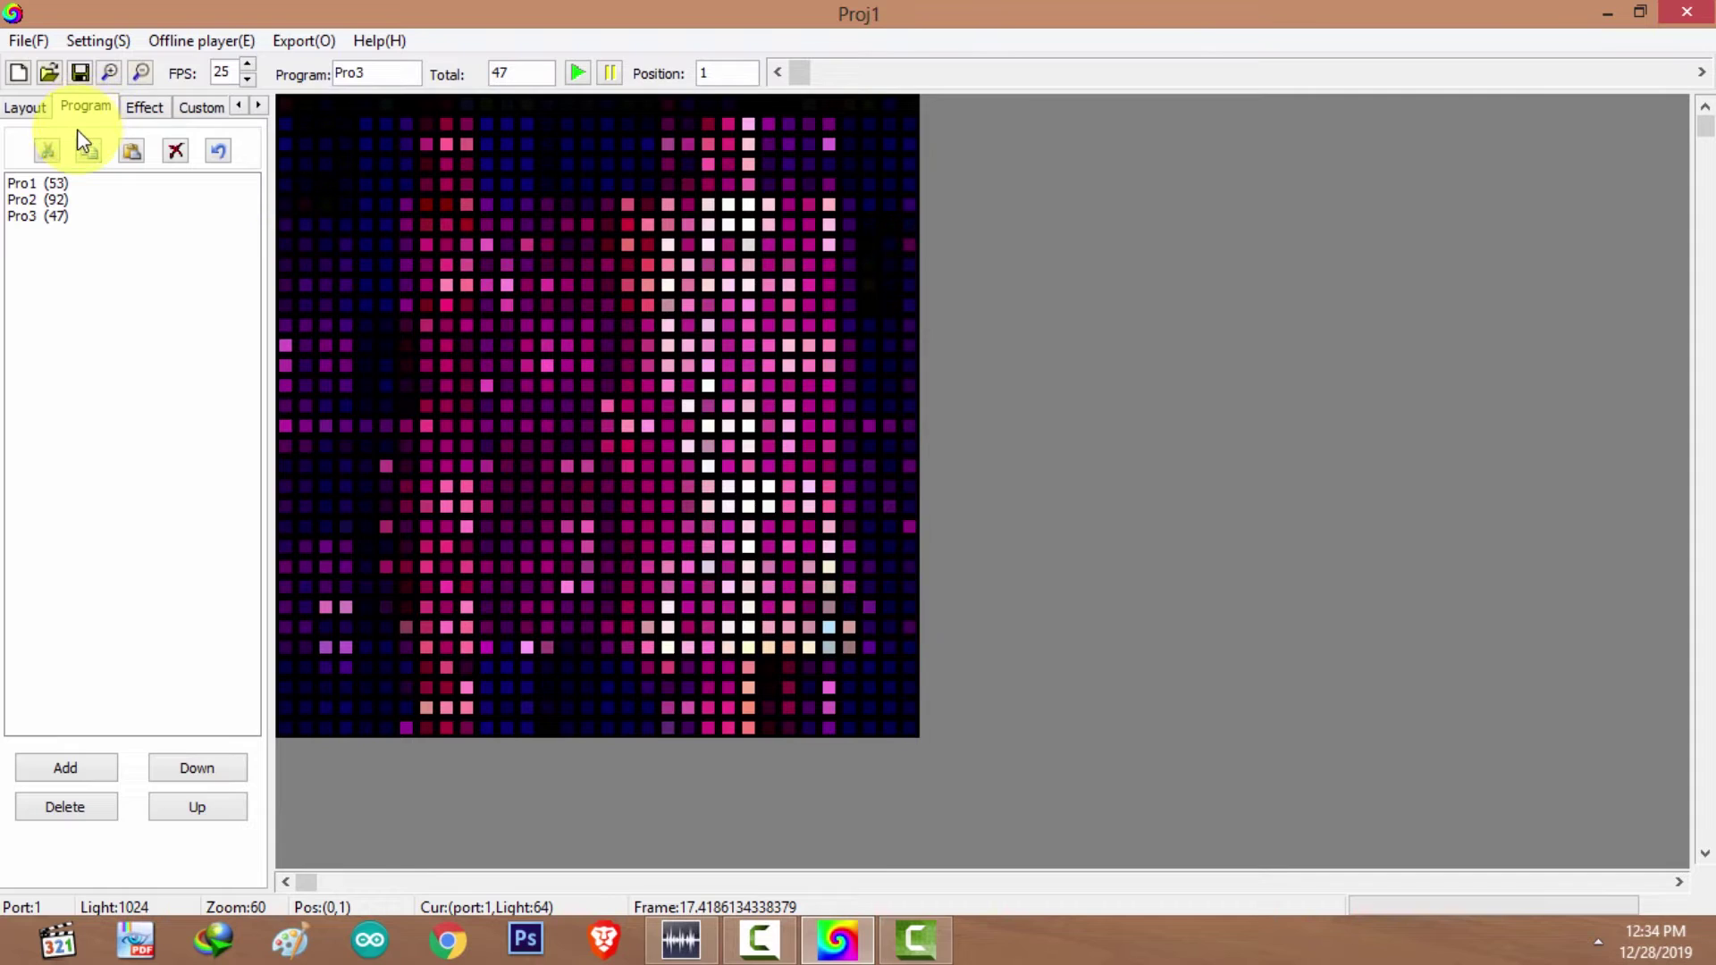
pyautogui.click(70, 219)
pyautogui.click(65, 223)
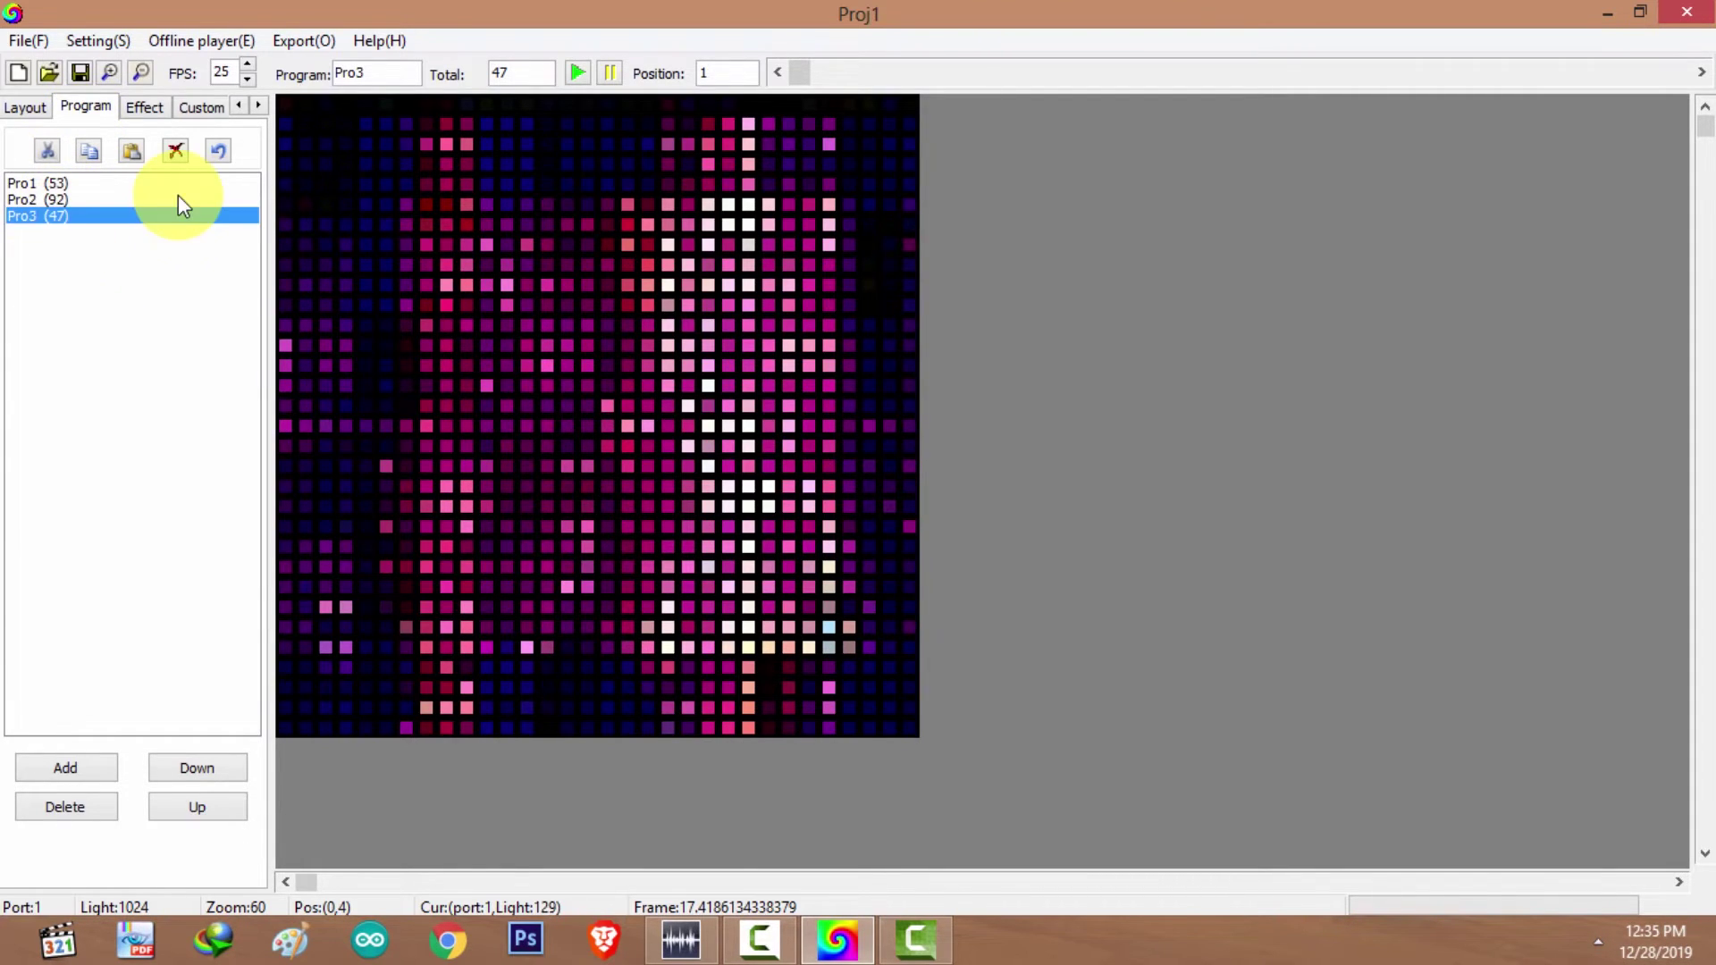
pyautogui.click(175, 188)
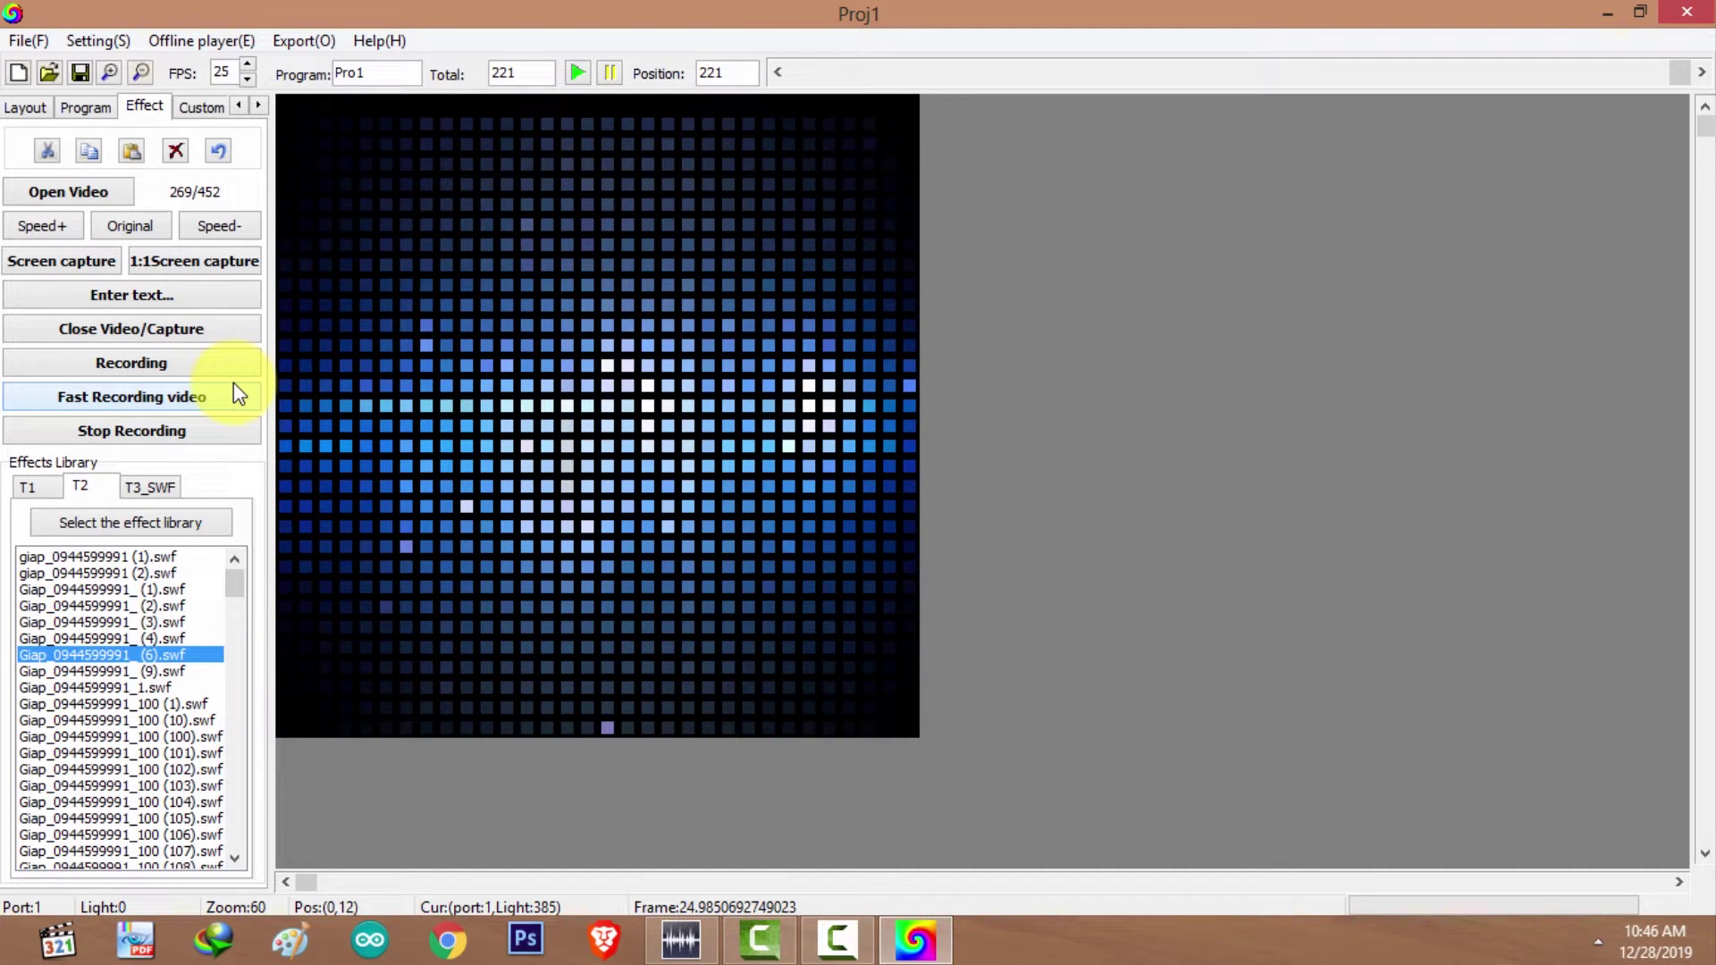
# Examine the custom action settings and the split-screen settings, and return to the effect recording controls.
pyautogui.click(202, 108)
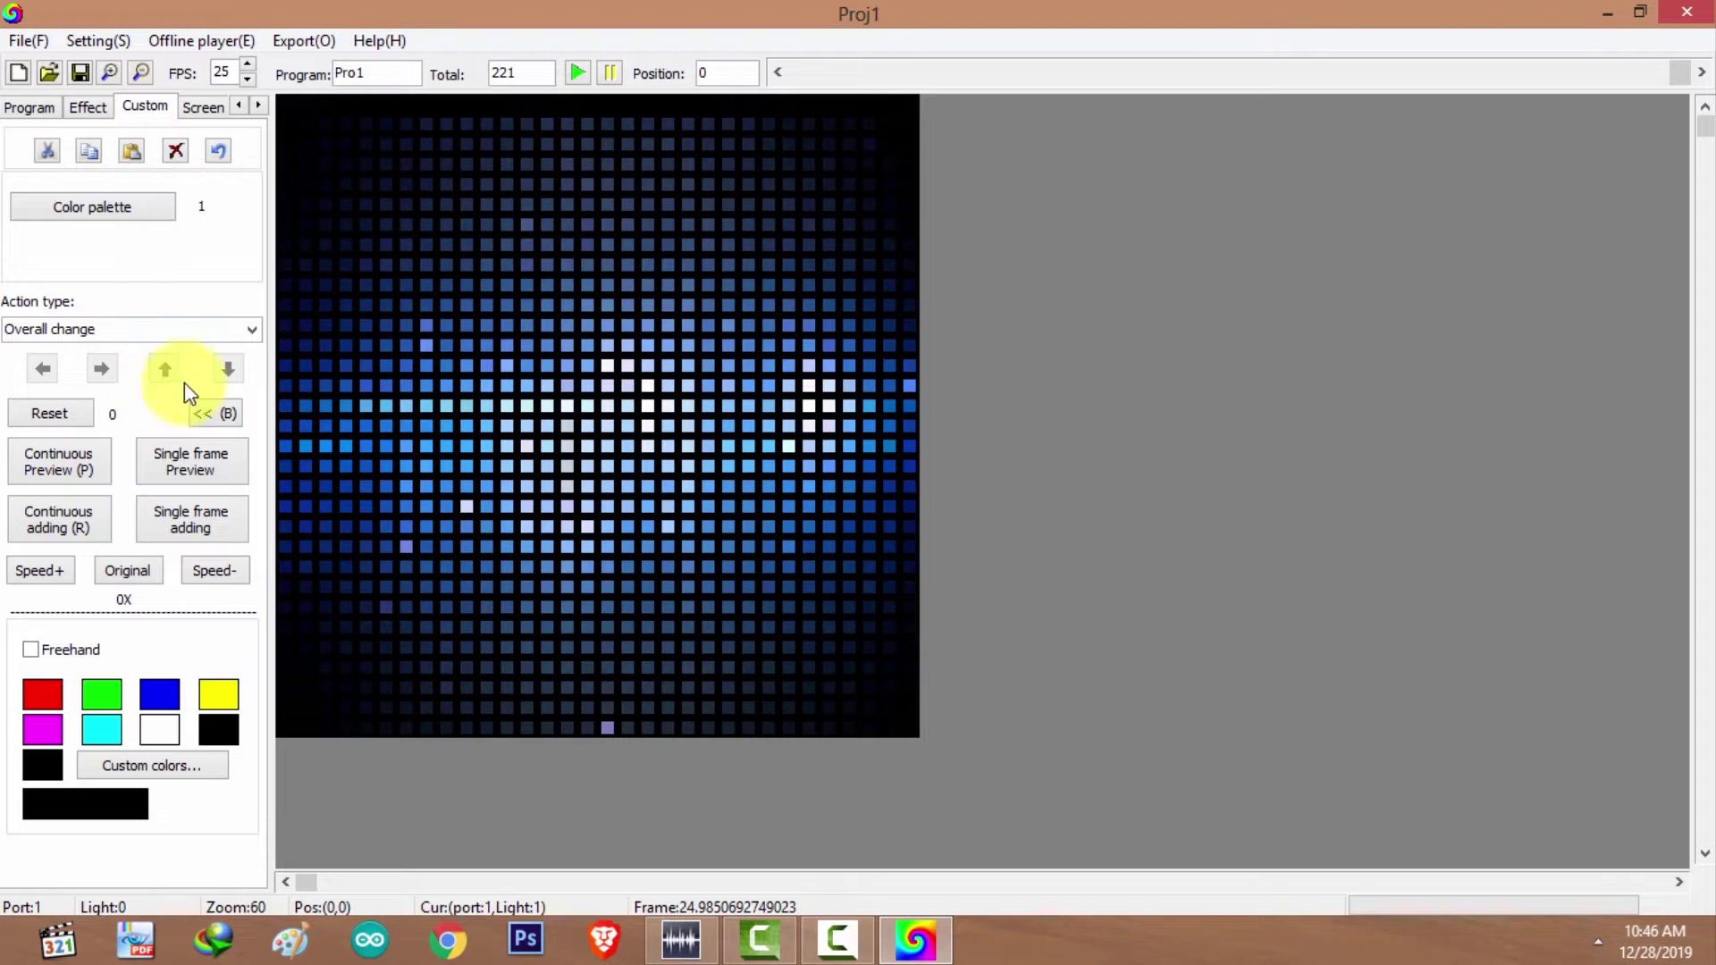
pyautogui.click(192, 331)
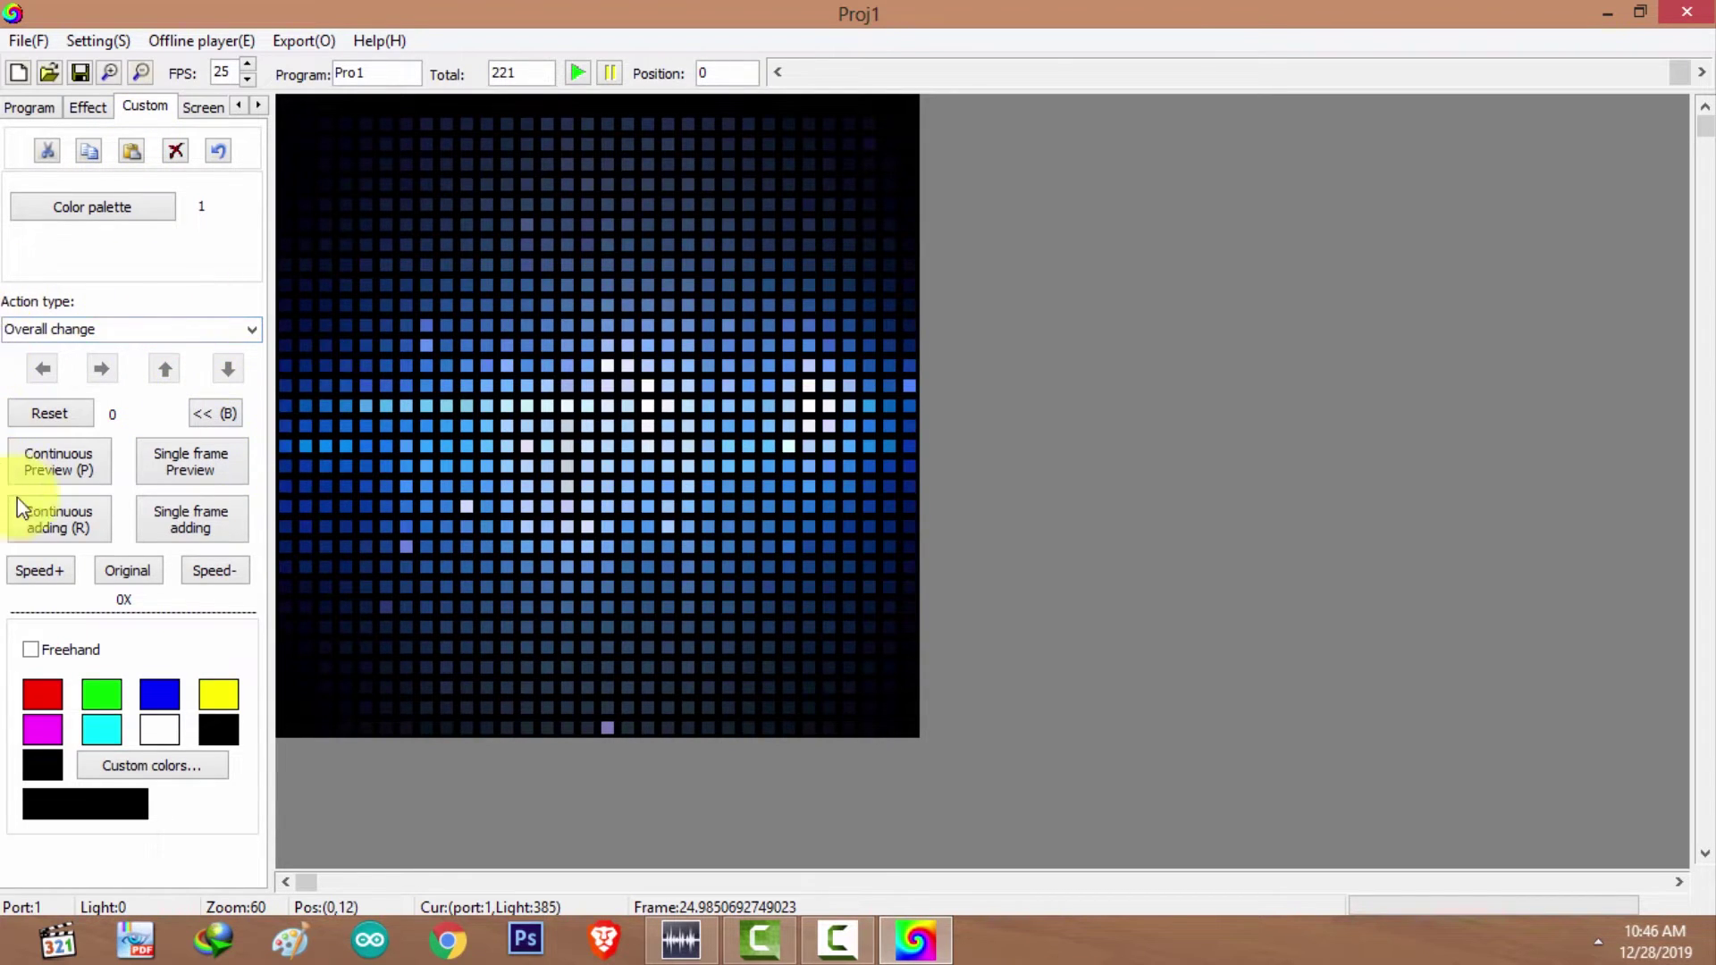
pyautogui.click(203, 106)
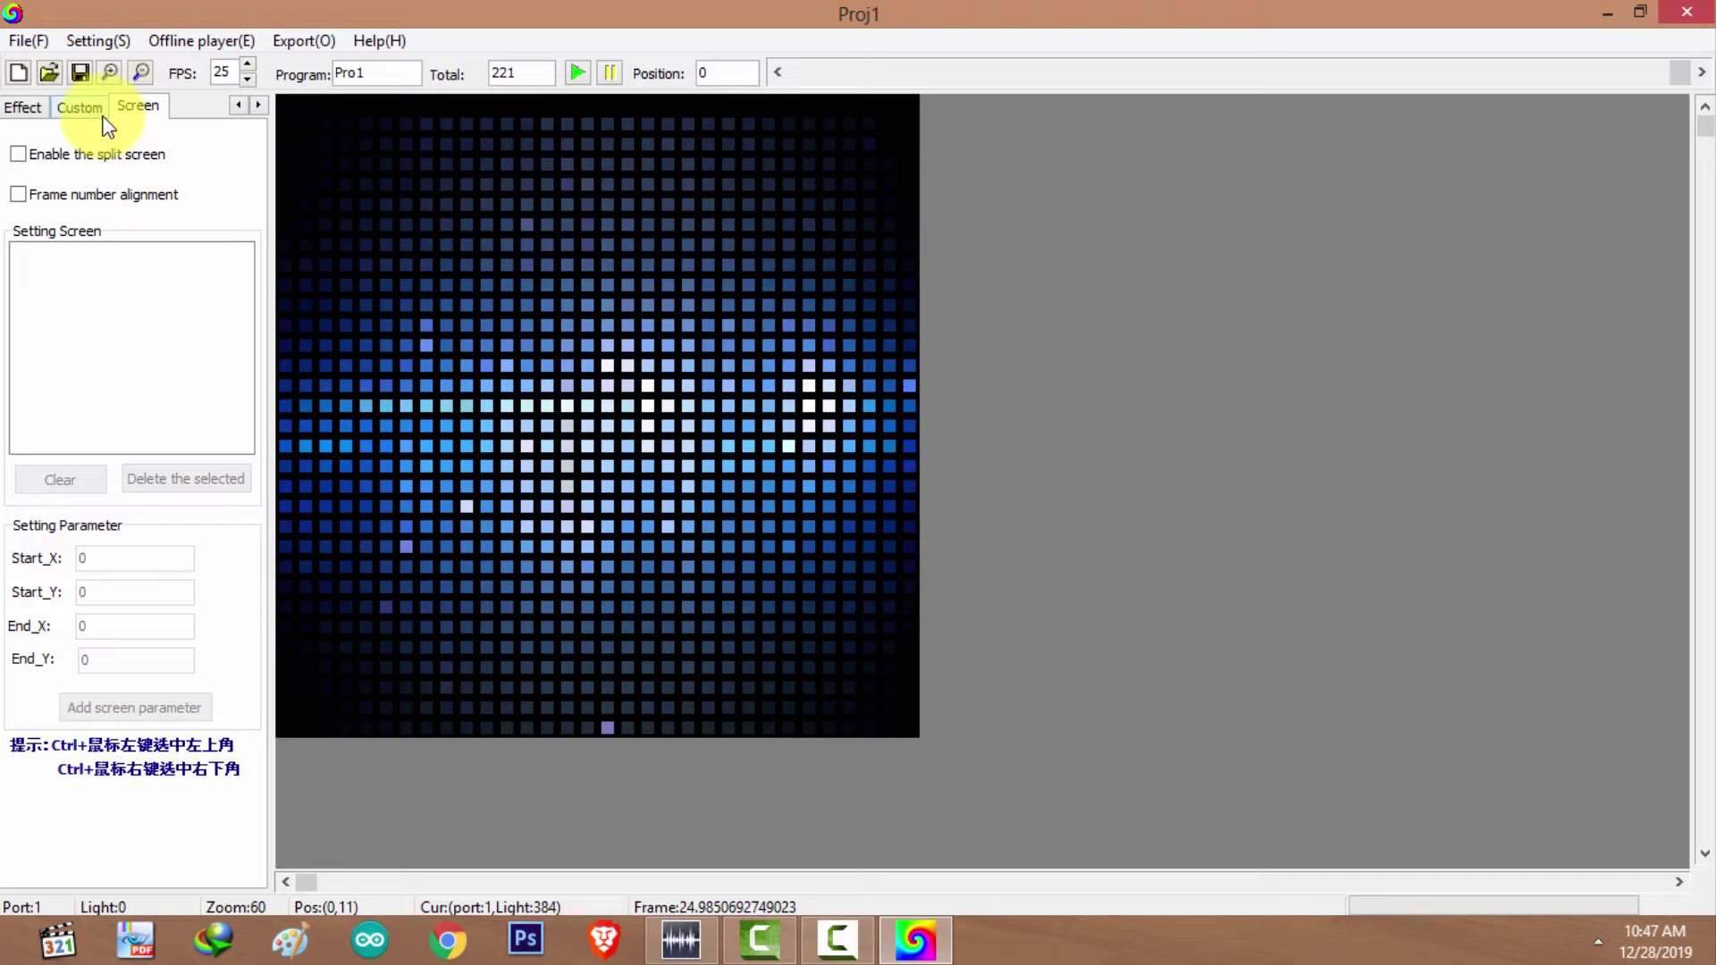
pyautogui.click(20, 109)
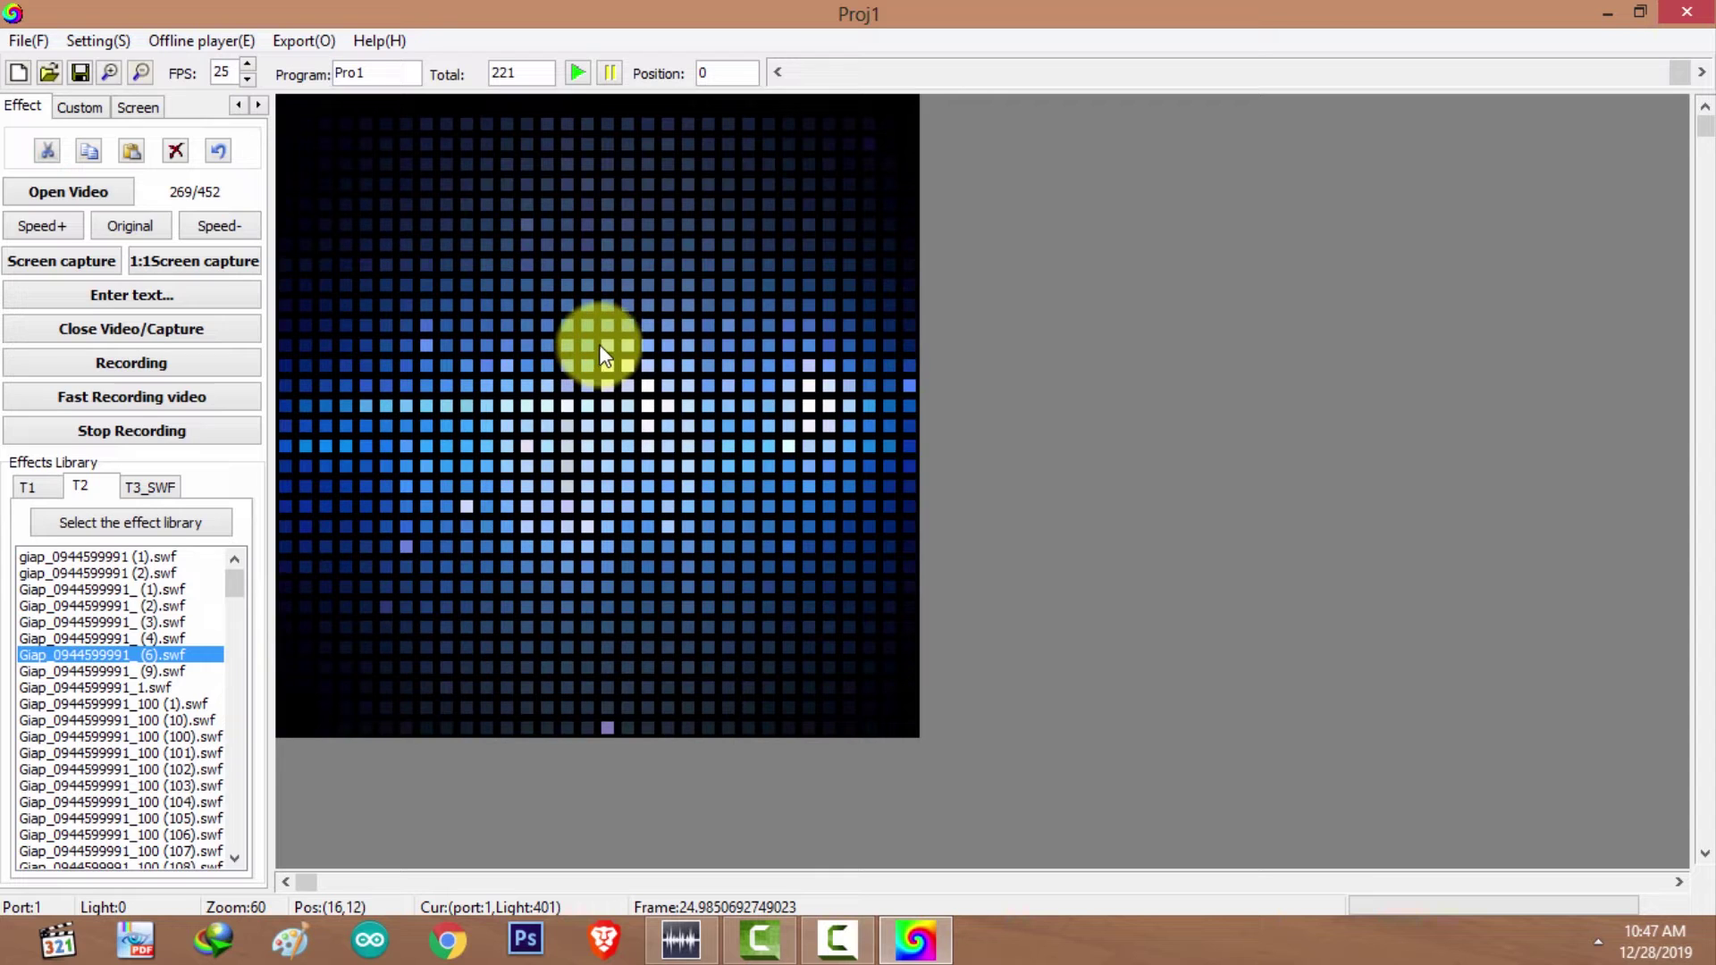
# Start generating and exporting the Led/Bin files with LPD6803 as the controller chip, and accept the T-1000 settings.
pyautogui.click(304, 37)
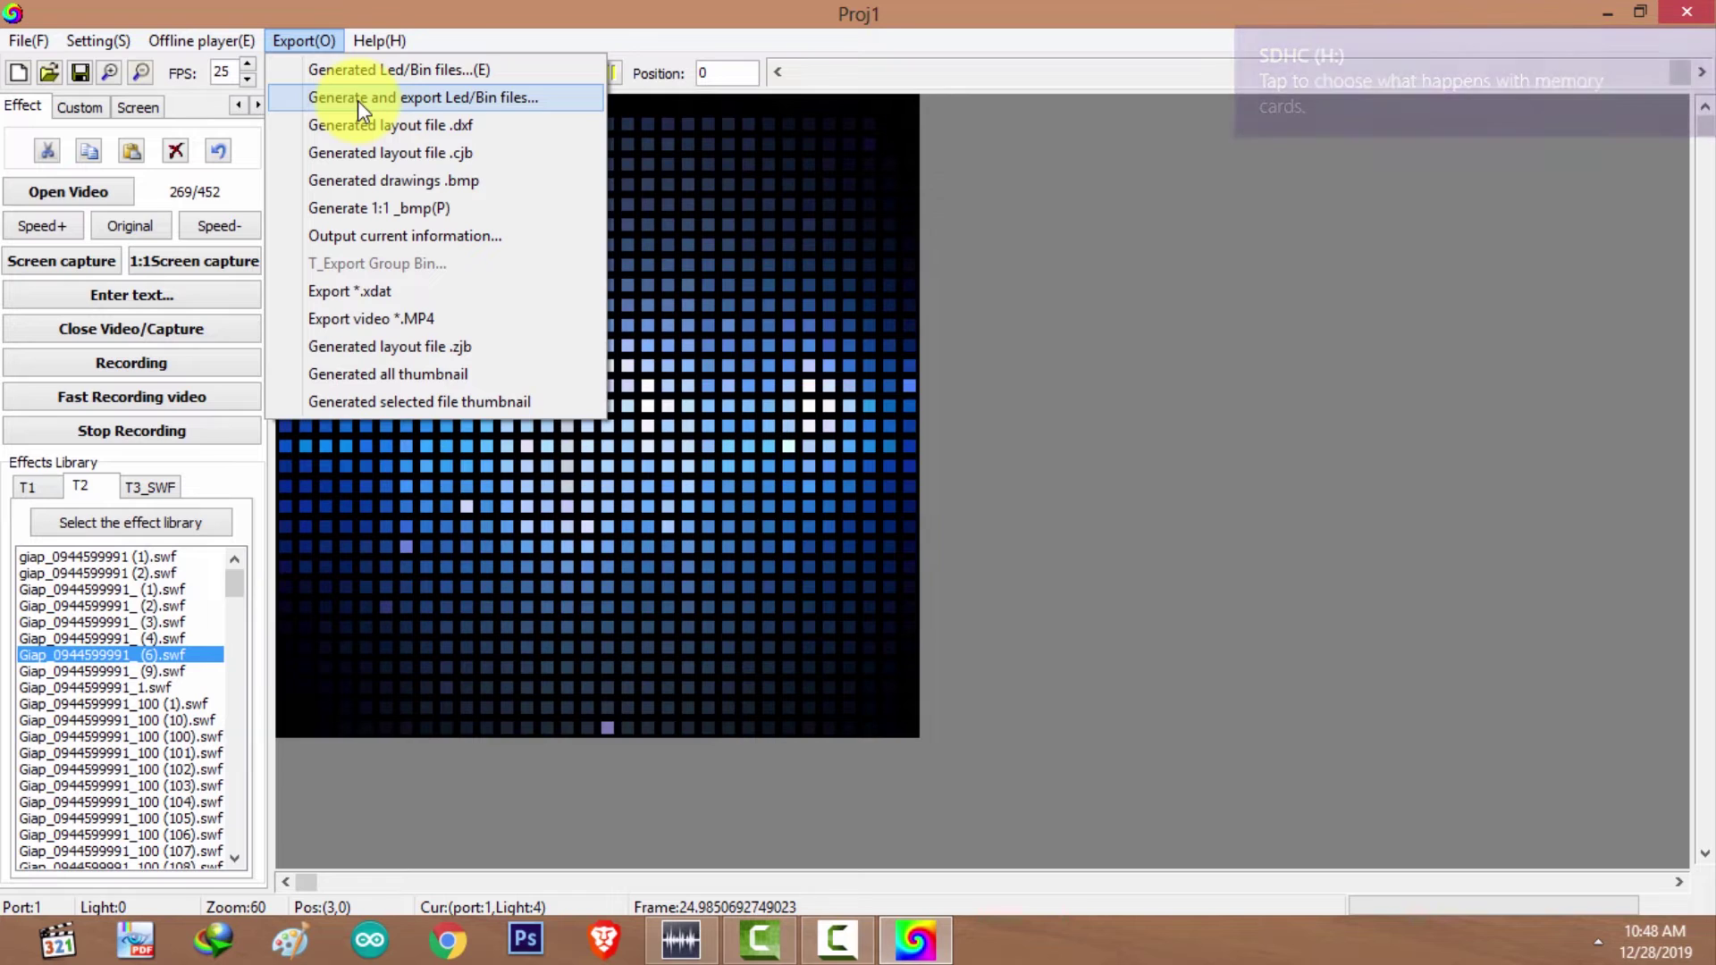
pyautogui.click(358, 100)
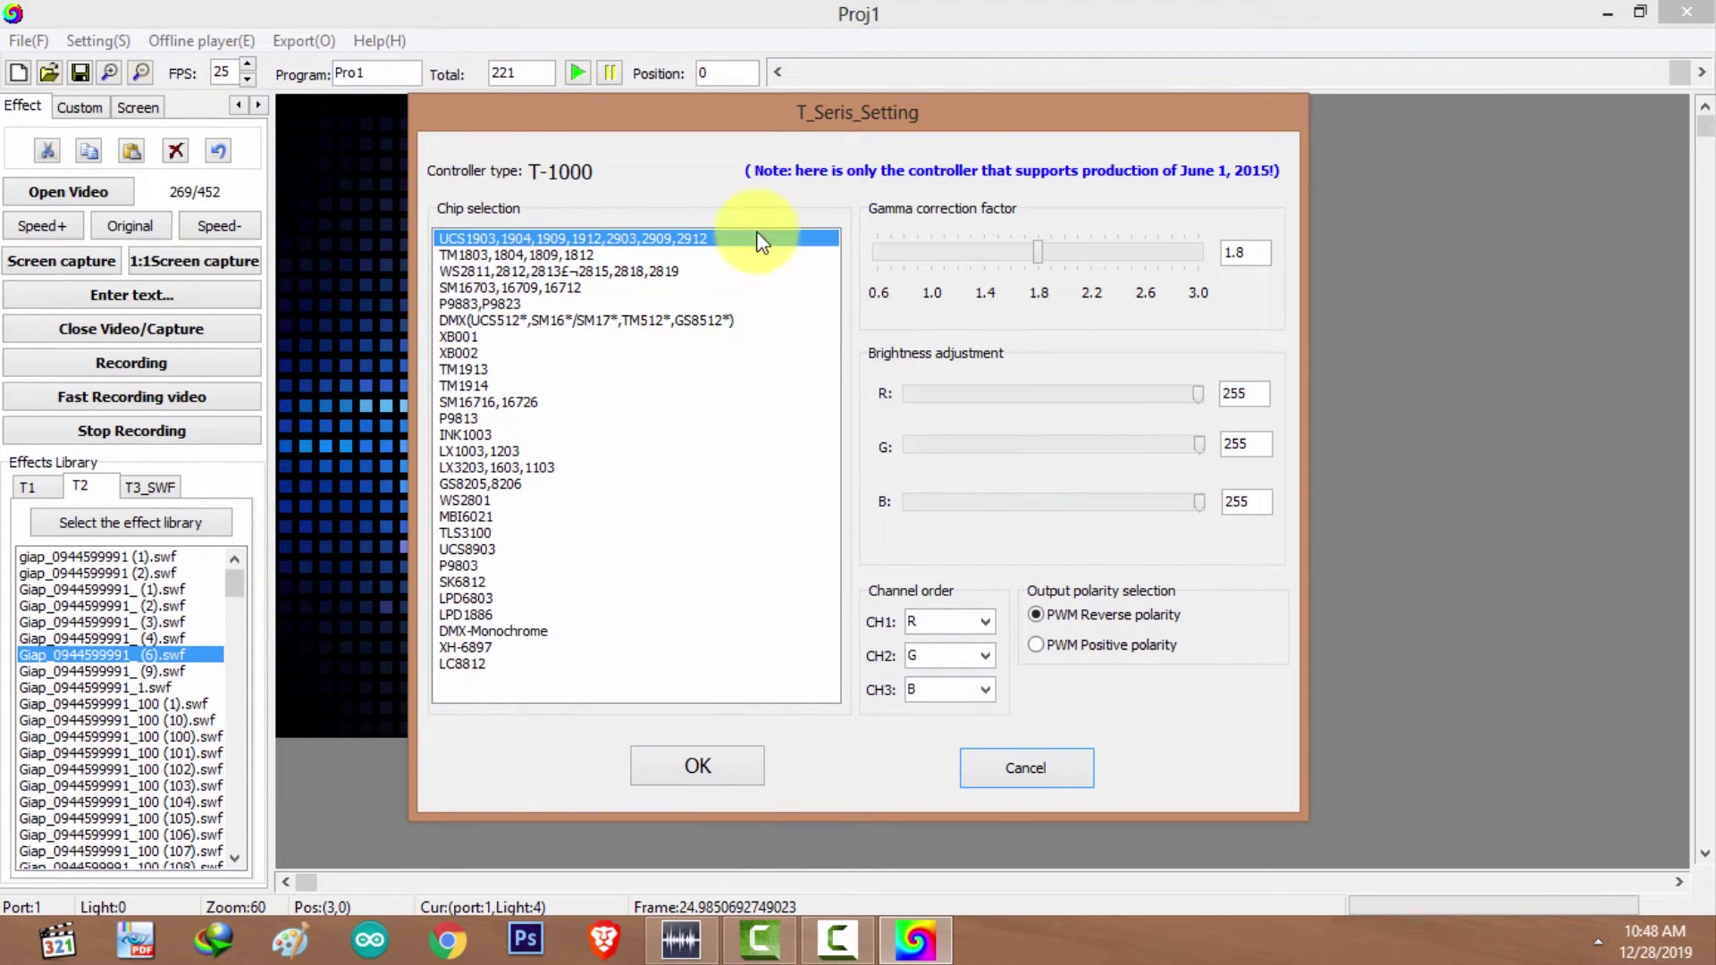
pyautogui.moveTo(790, 113); pyautogui.dragTo(832, 101)
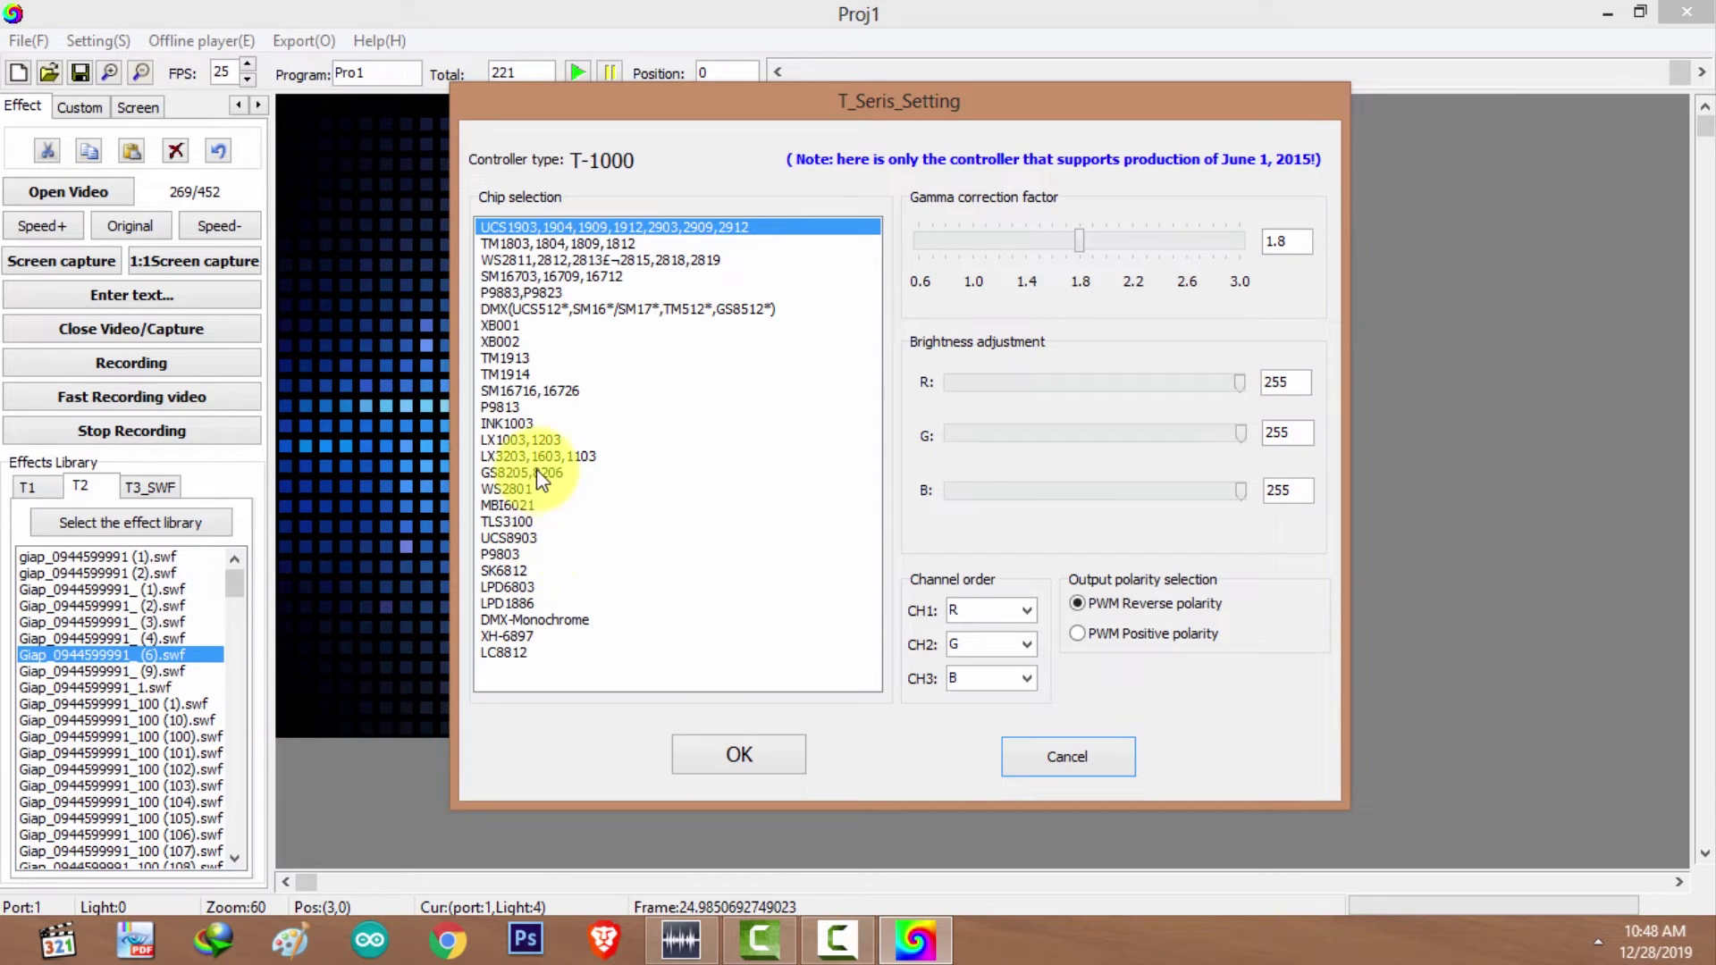
pyautogui.click(505, 587)
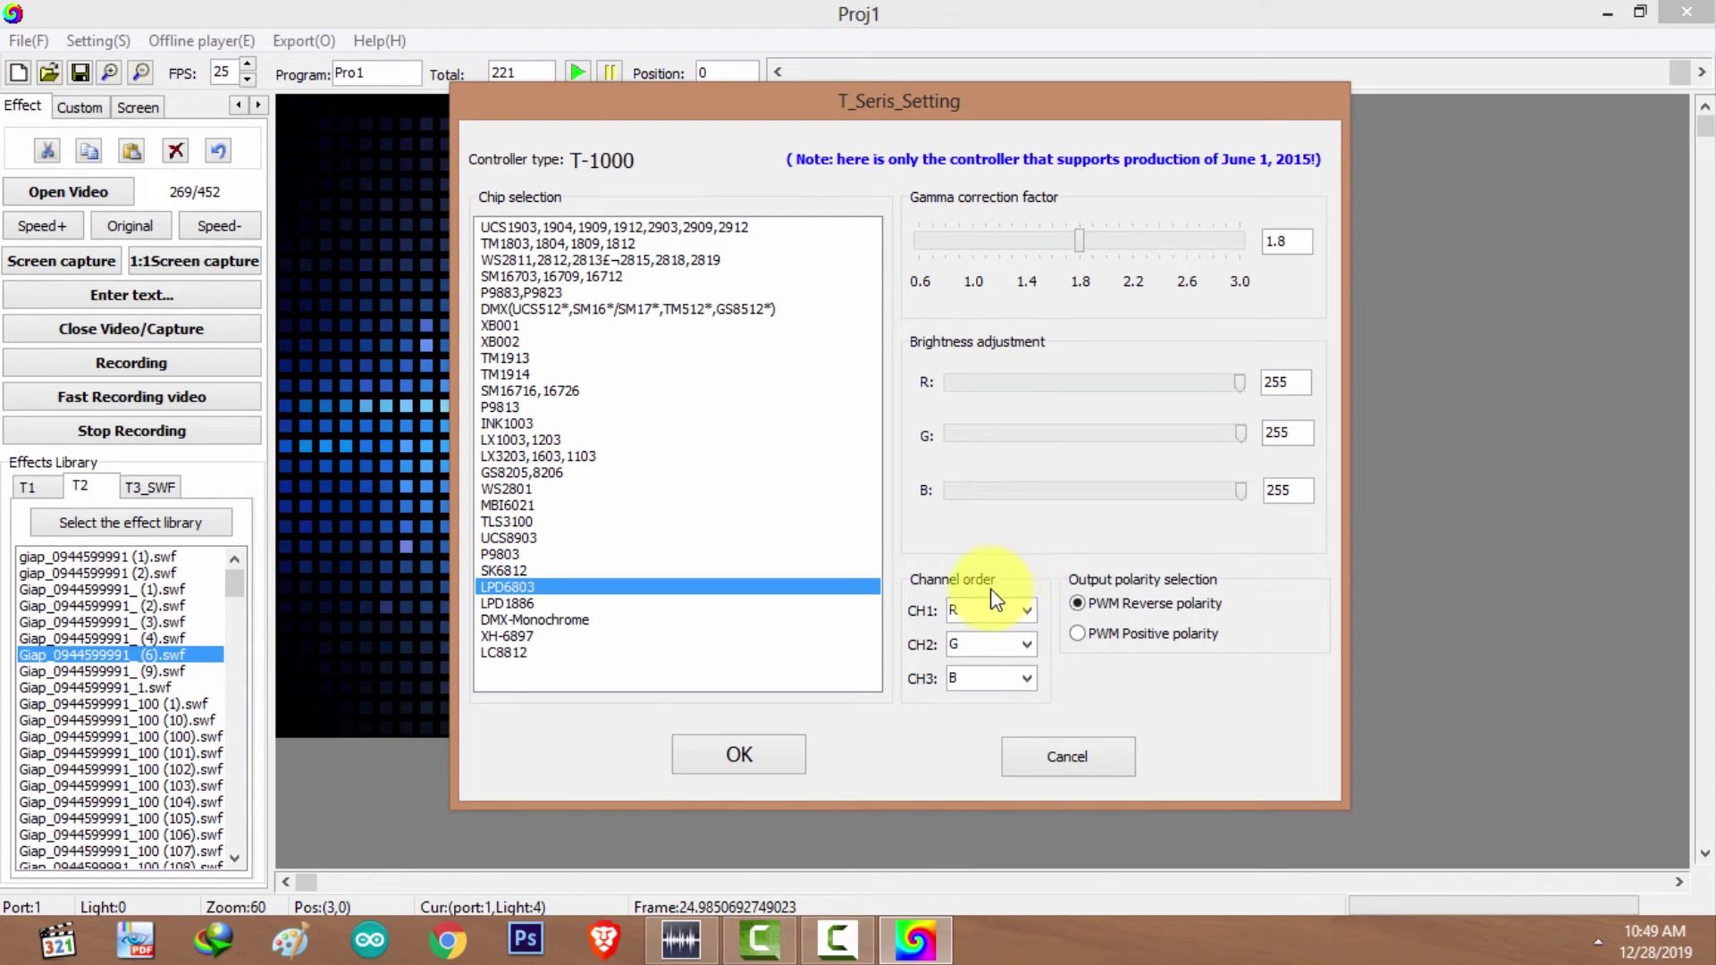
pyautogui.click(791, 760)
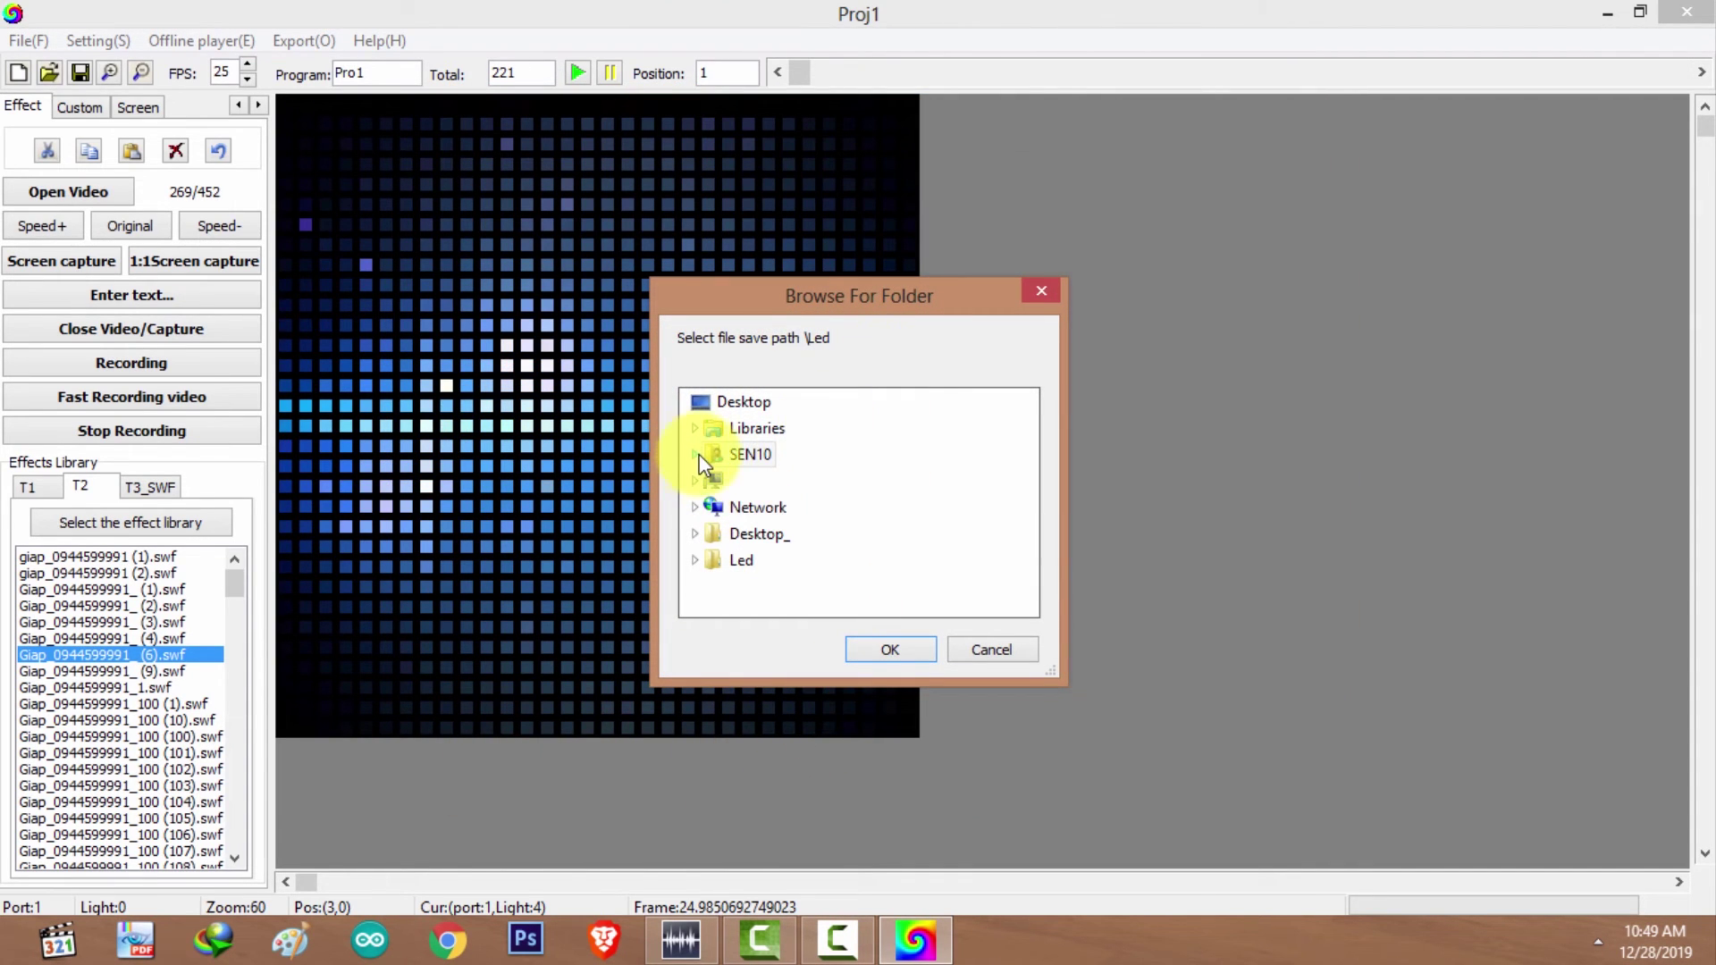
# Choose the SDHC (H:) memory card as the save location for the exported files and confirm it.
pyautogui.click(690, 487)
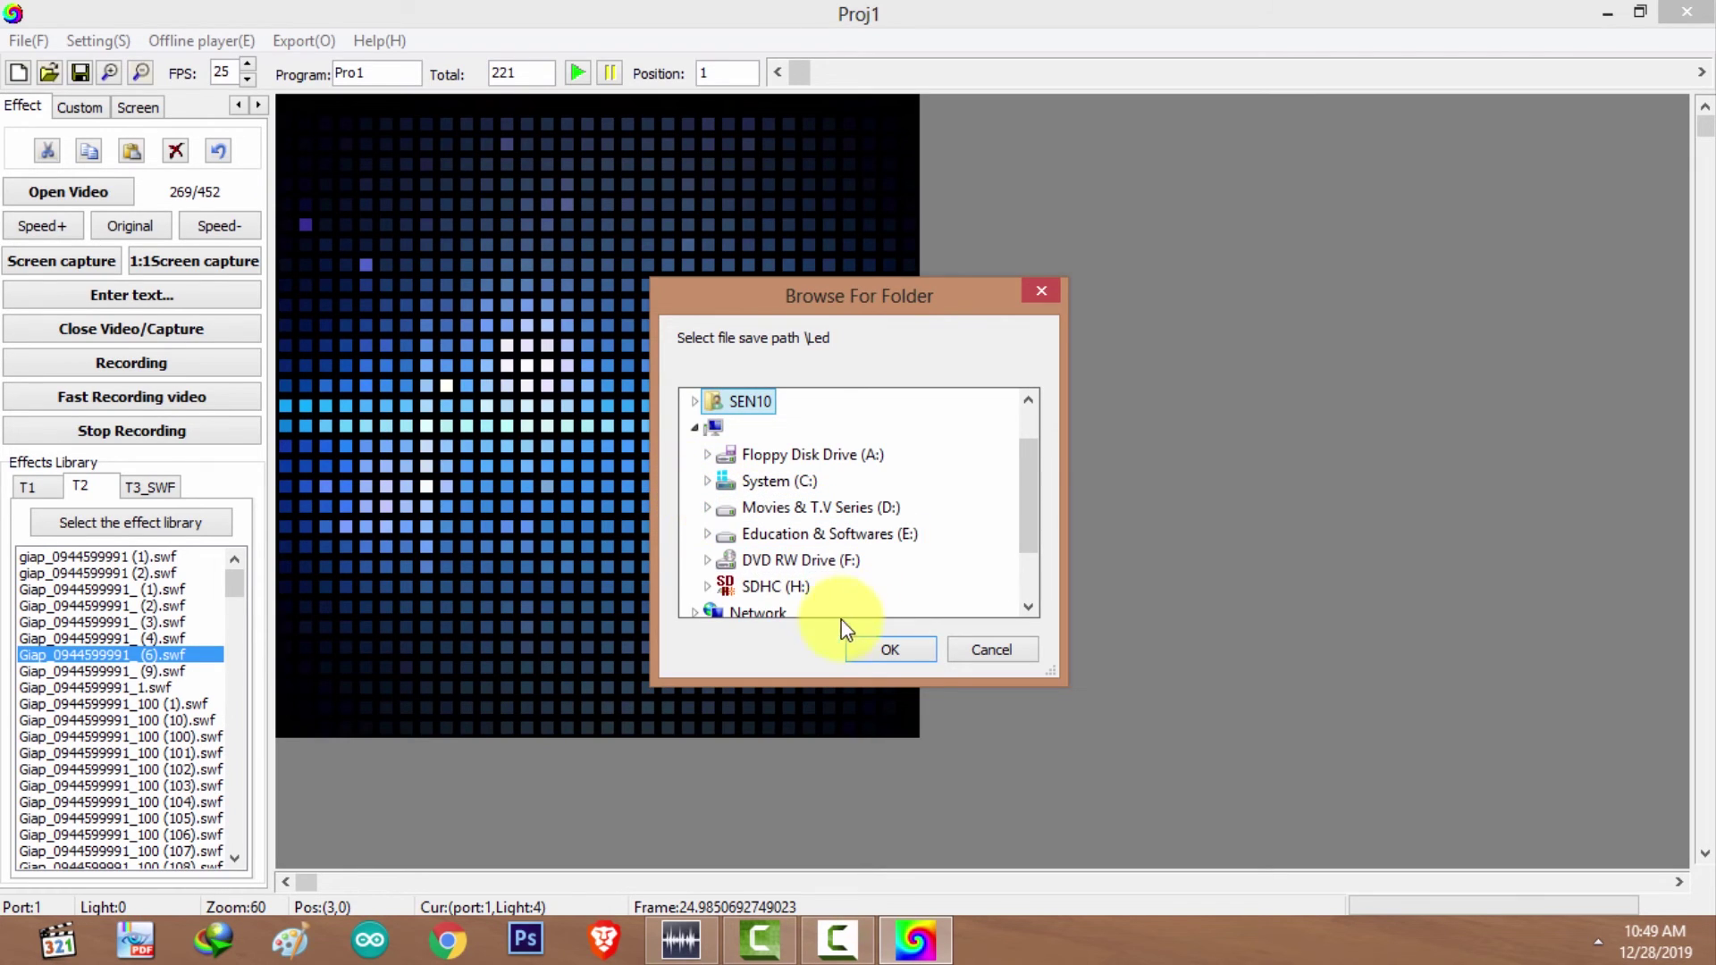
pyautogui.click(771, 583)
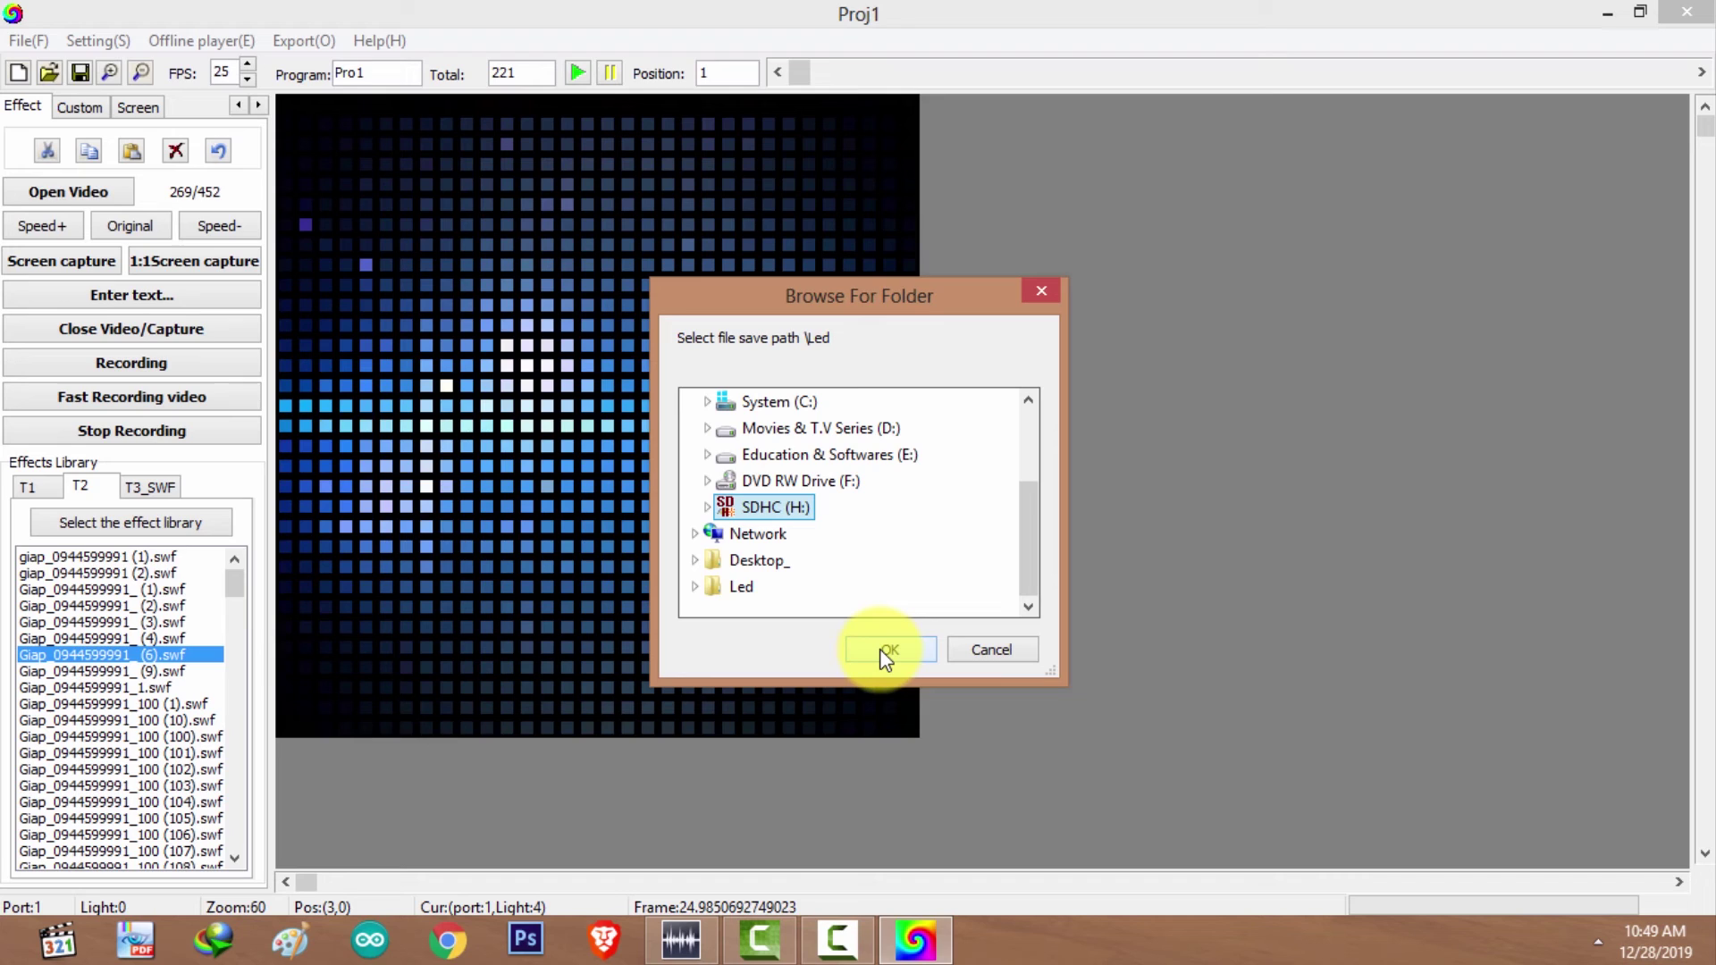
pyautogui.click(885, 653)
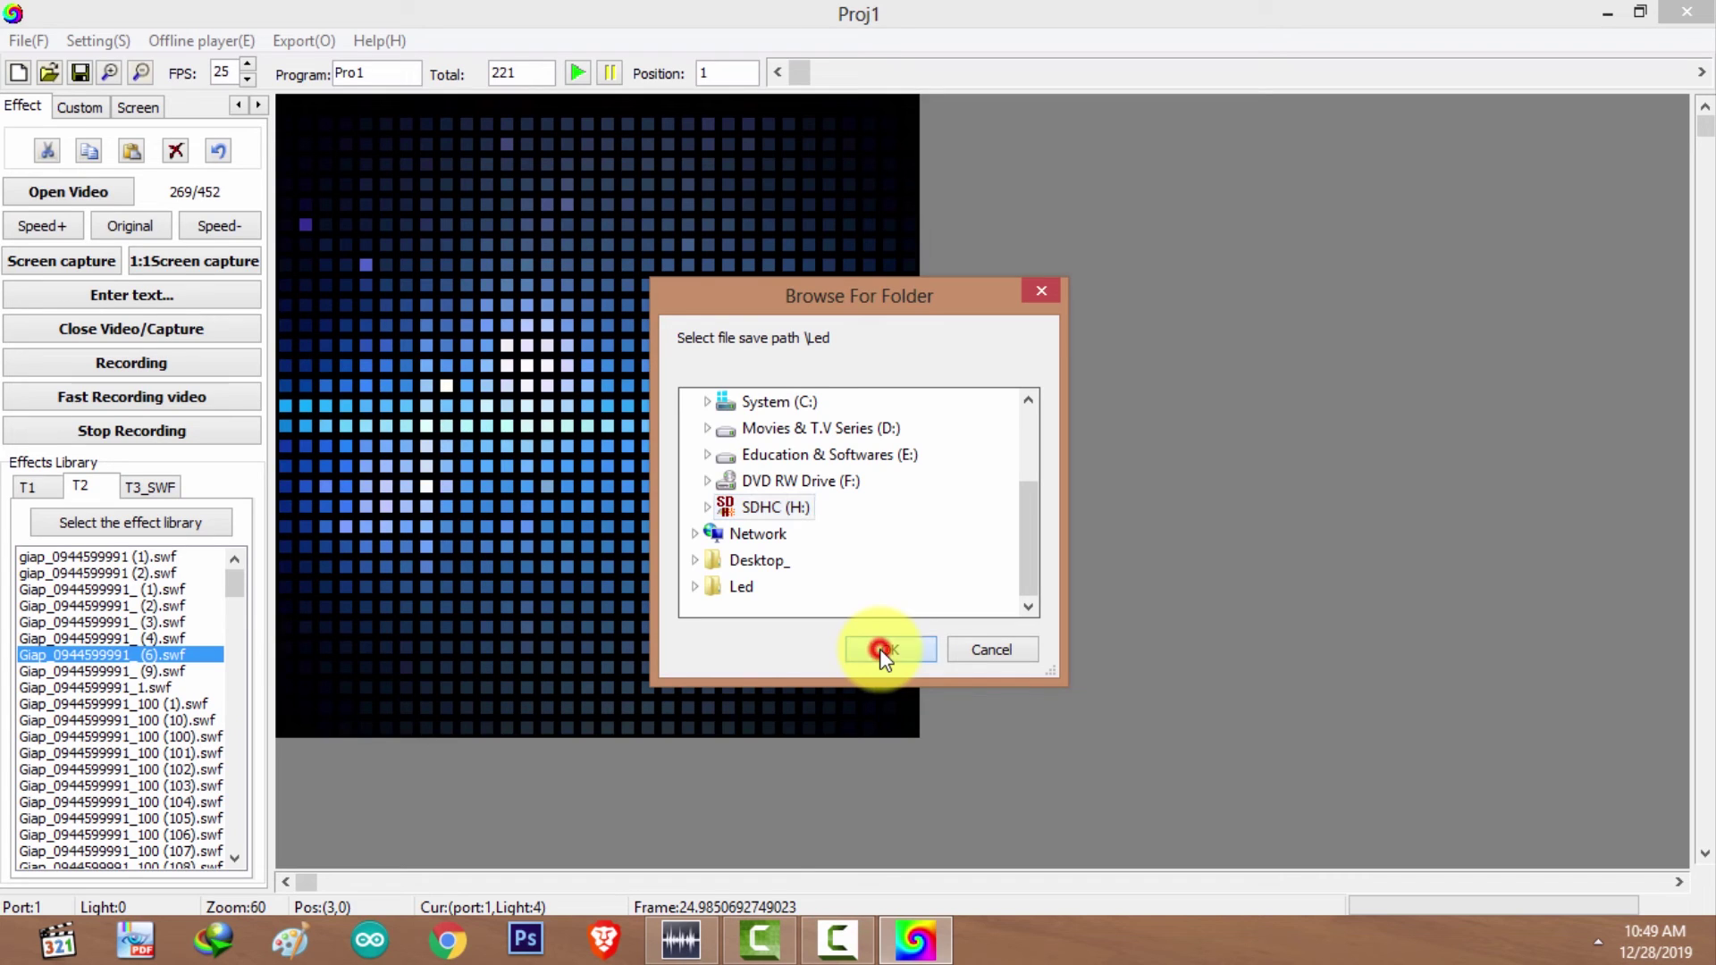